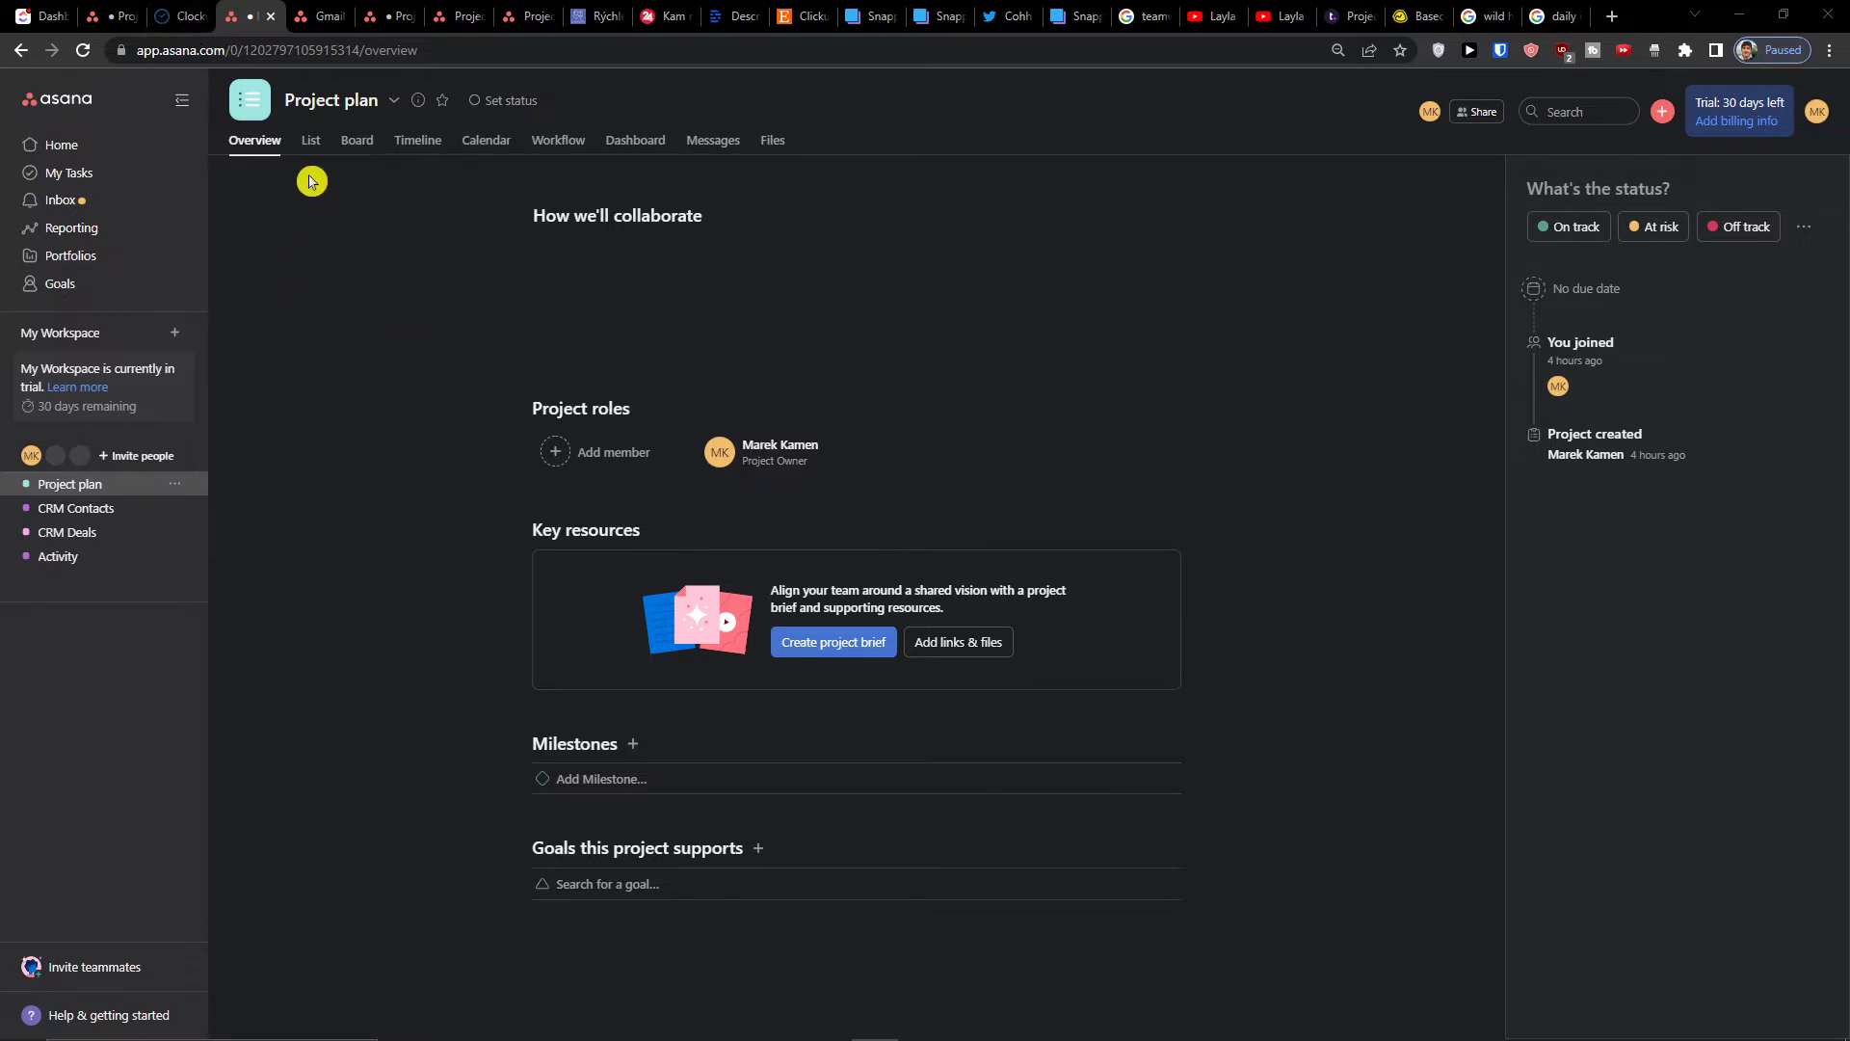
# Go from the List view to the Project plan Dashboard with its task count cards.
pyautogui.click(305, 142)
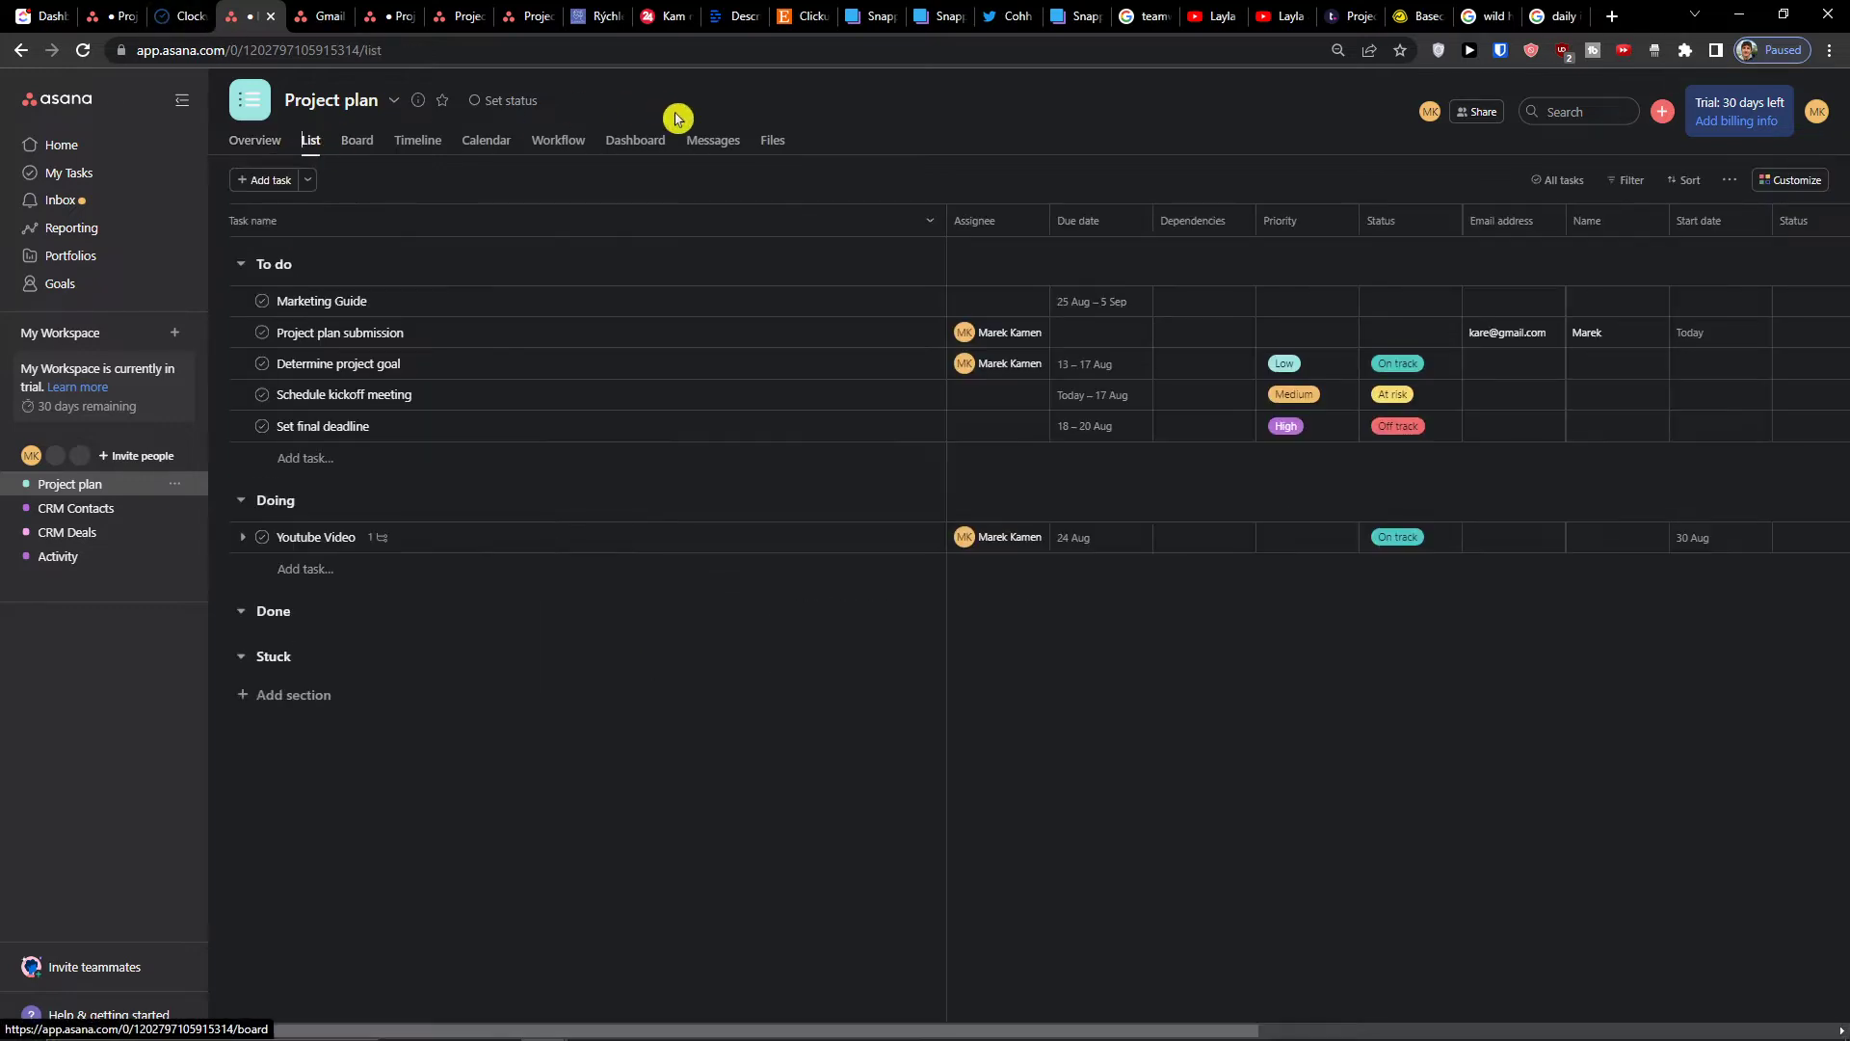
pyautogui.click(634, 143)
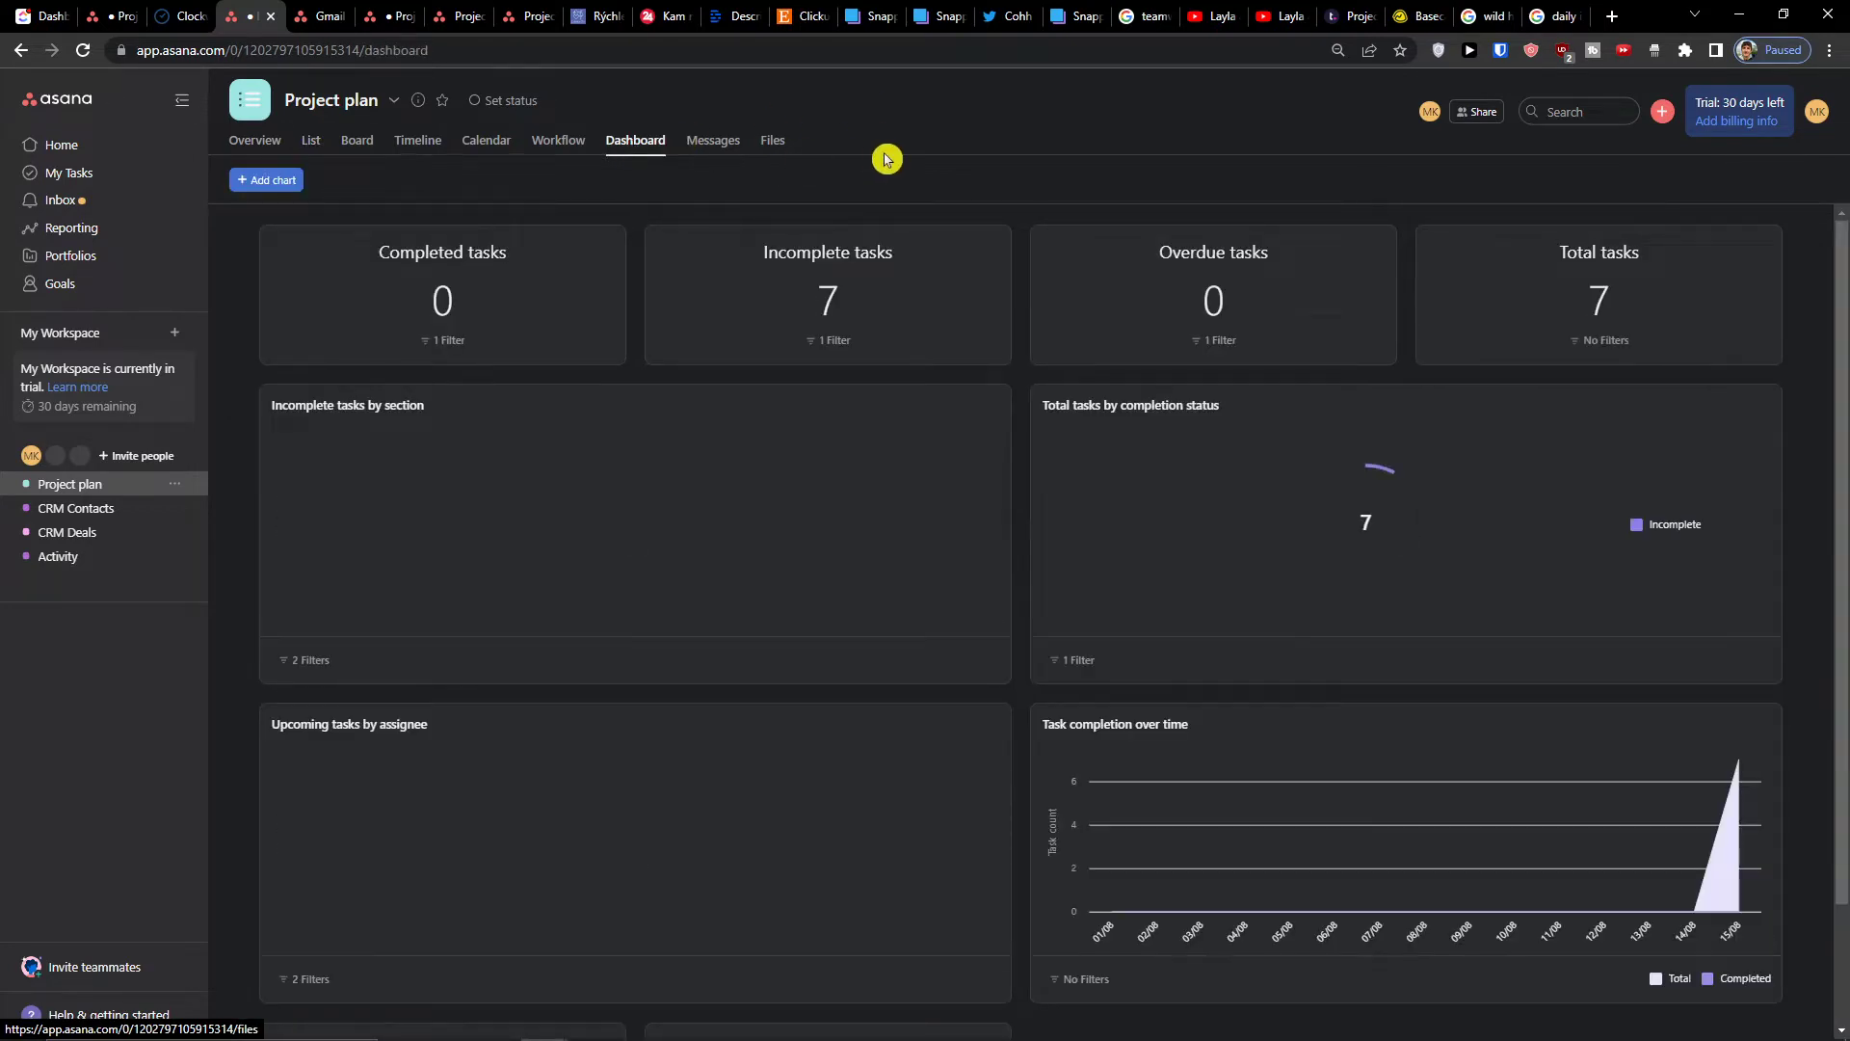
# Start a new chart and preview it as a line chart, then as columns.
pyautogui.click(270, 182)
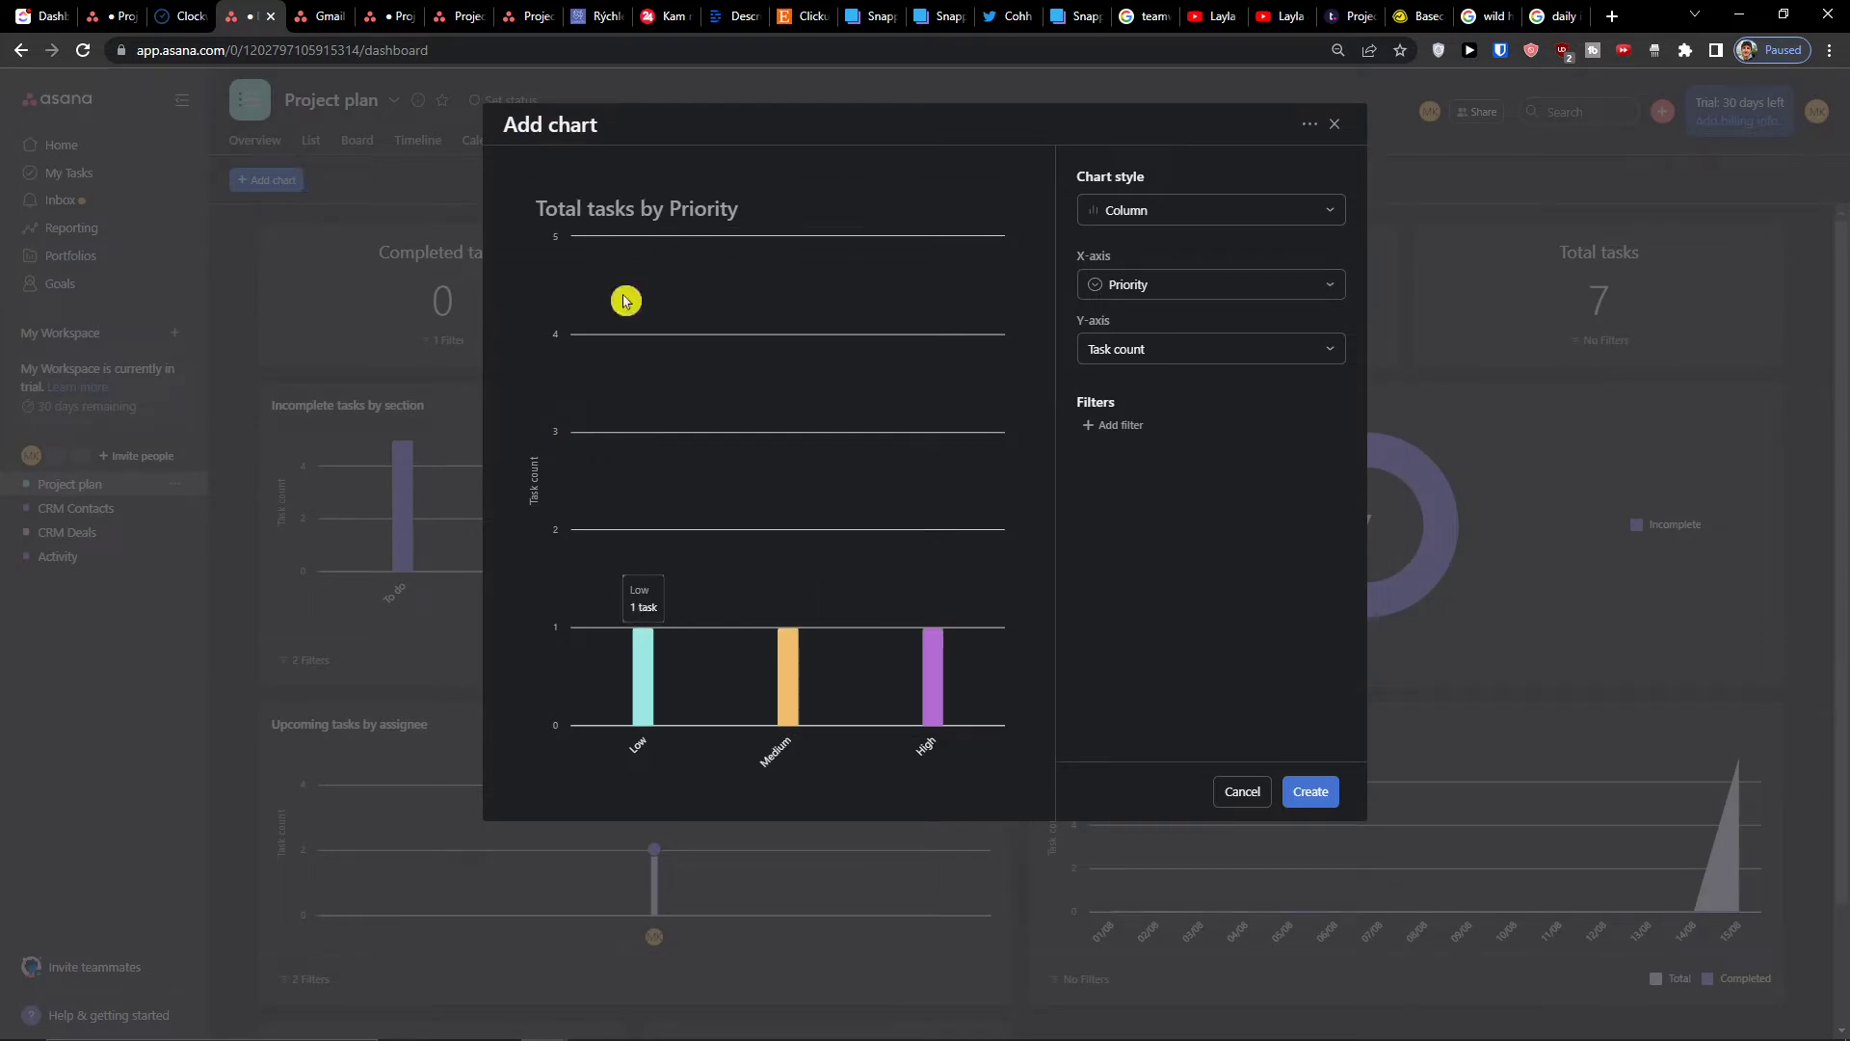
pyautogui.click(537, 208)
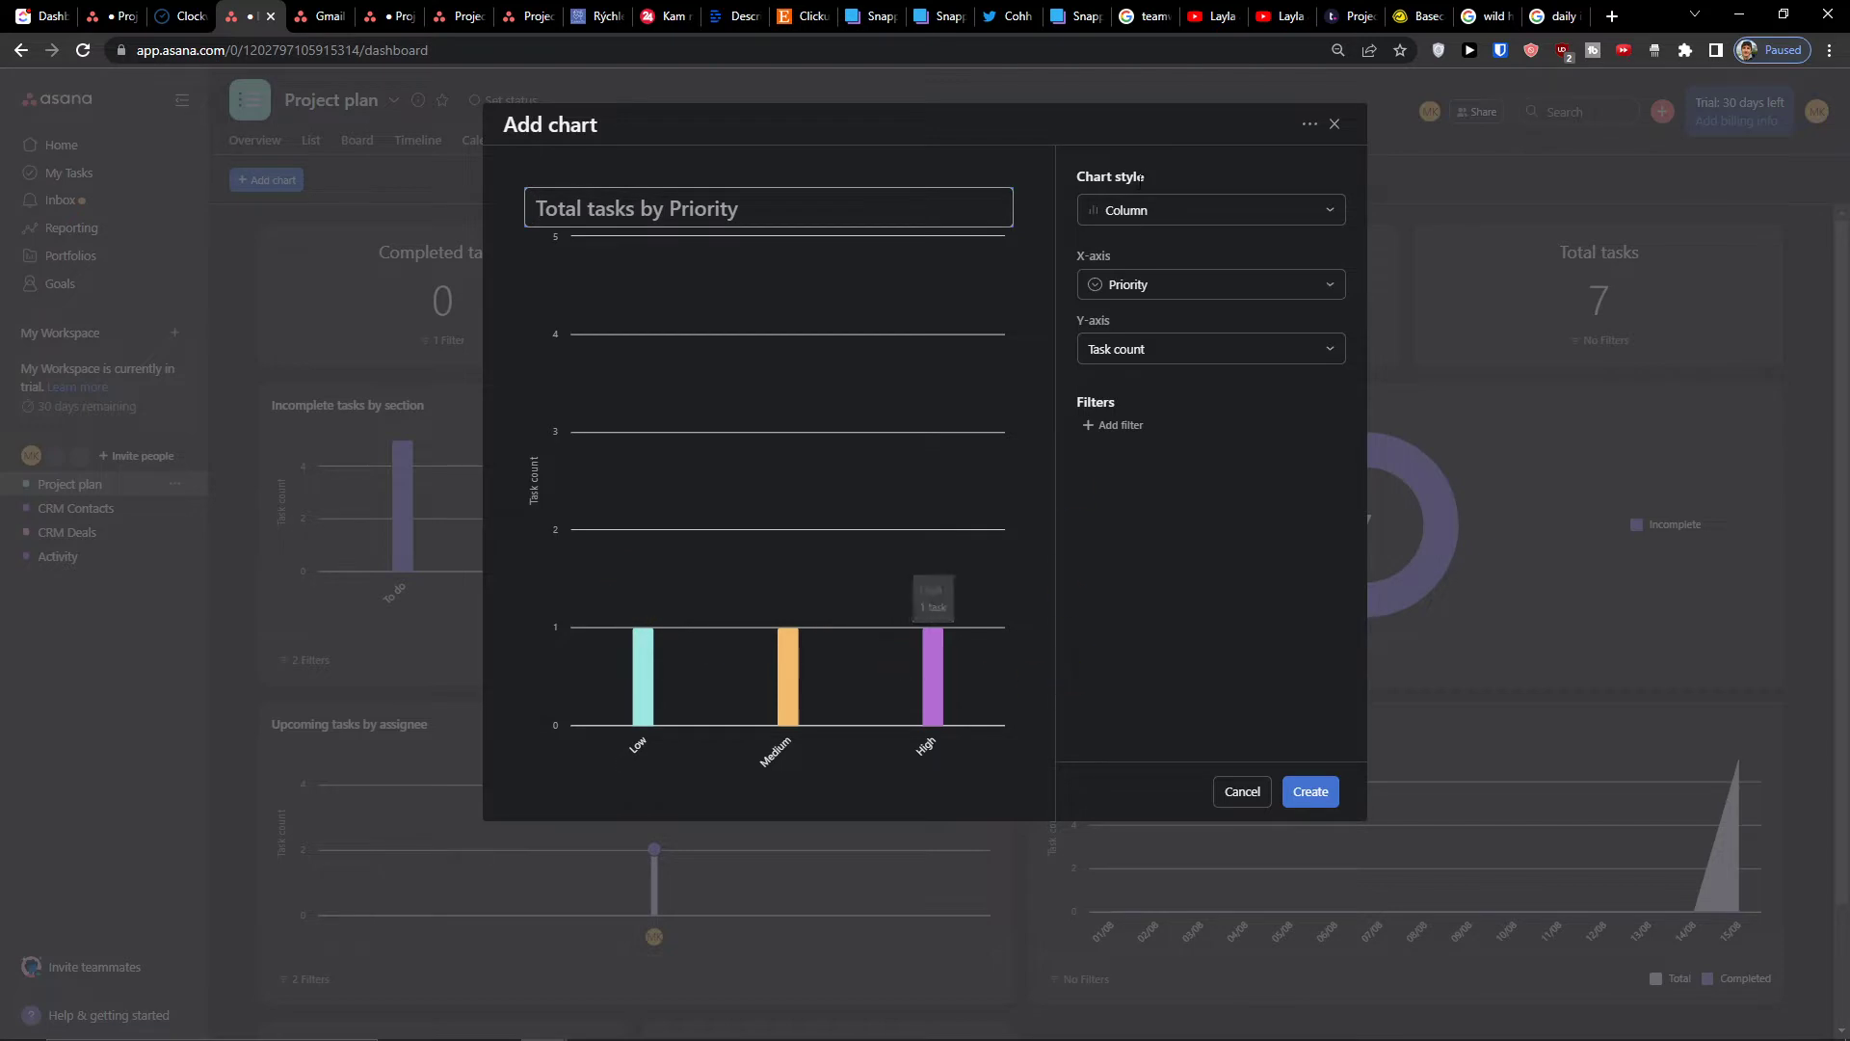
pyautogui.click(1123, 211)
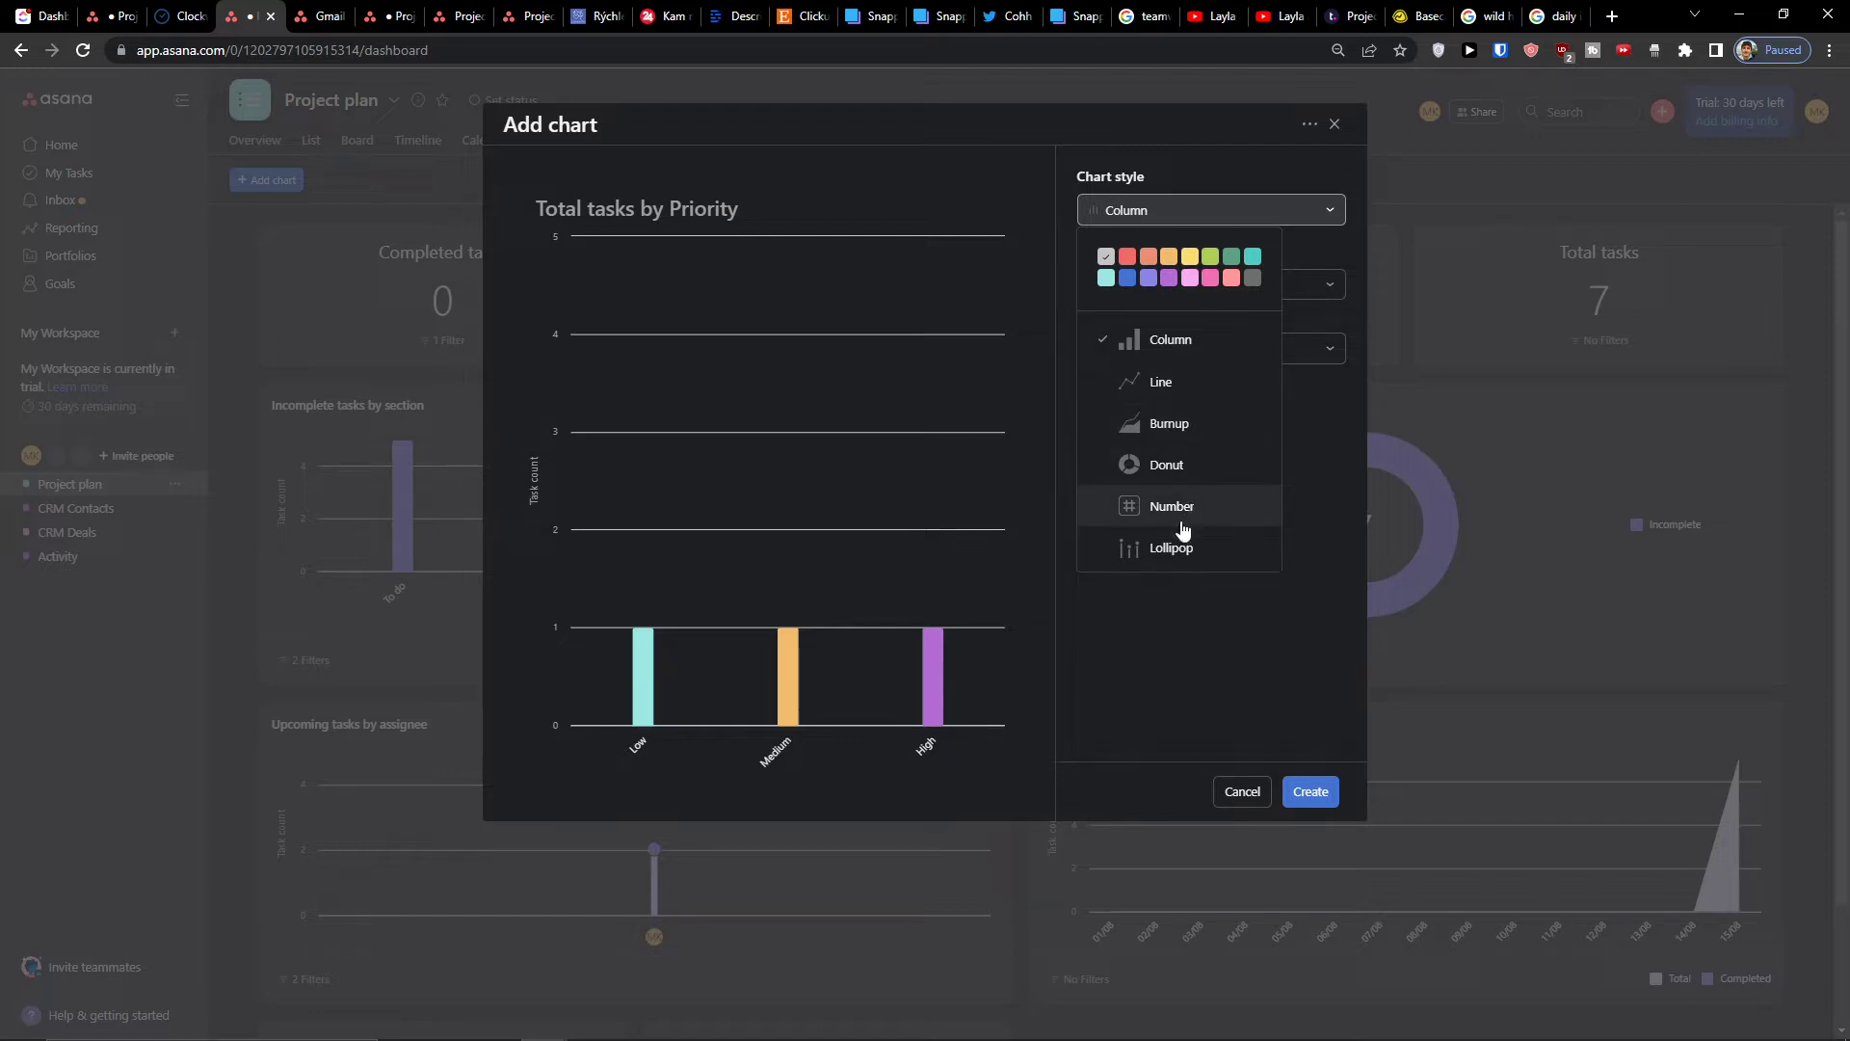
pyautogui.click(1193, 382)
pyautogui.click(1163, 252)
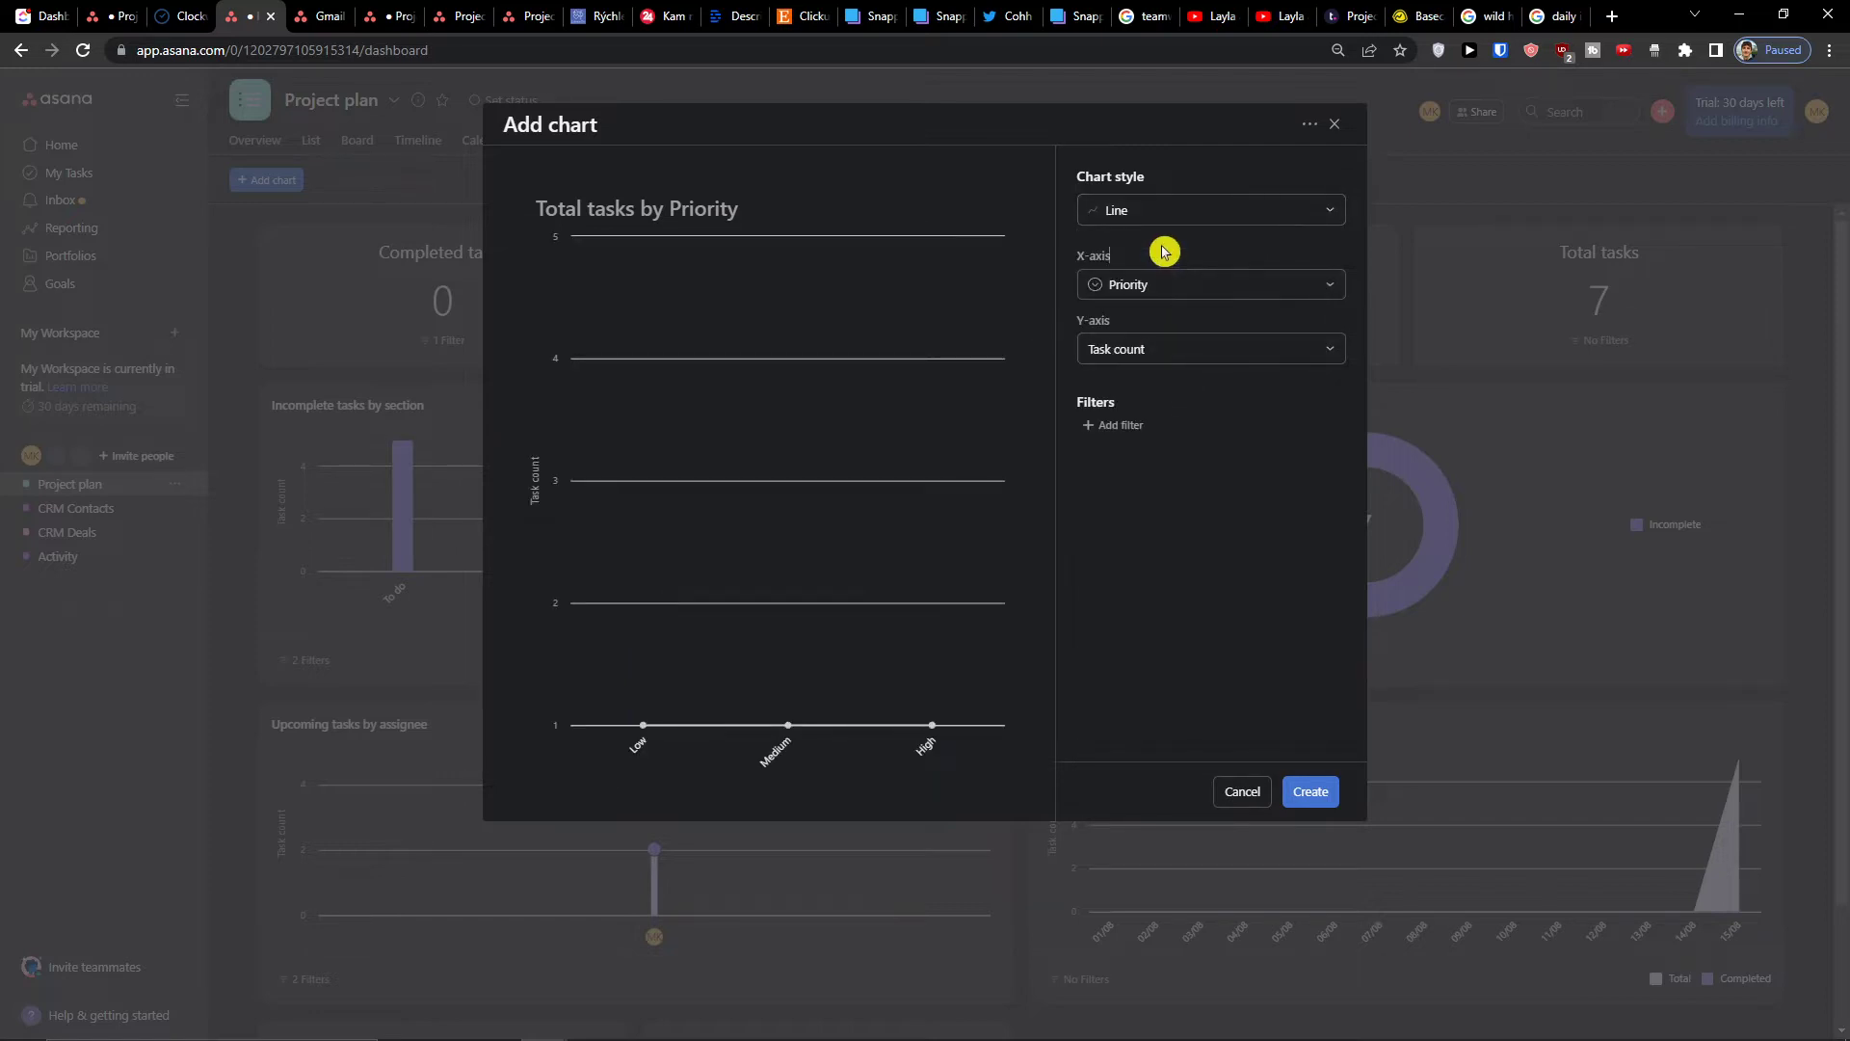
pyautogui.click(1163, 210)
pyautogui.click(1168, 339)
# Preview the Priority chart as a donut, then return it to Column style.
pyautogui.click(1170, 210)
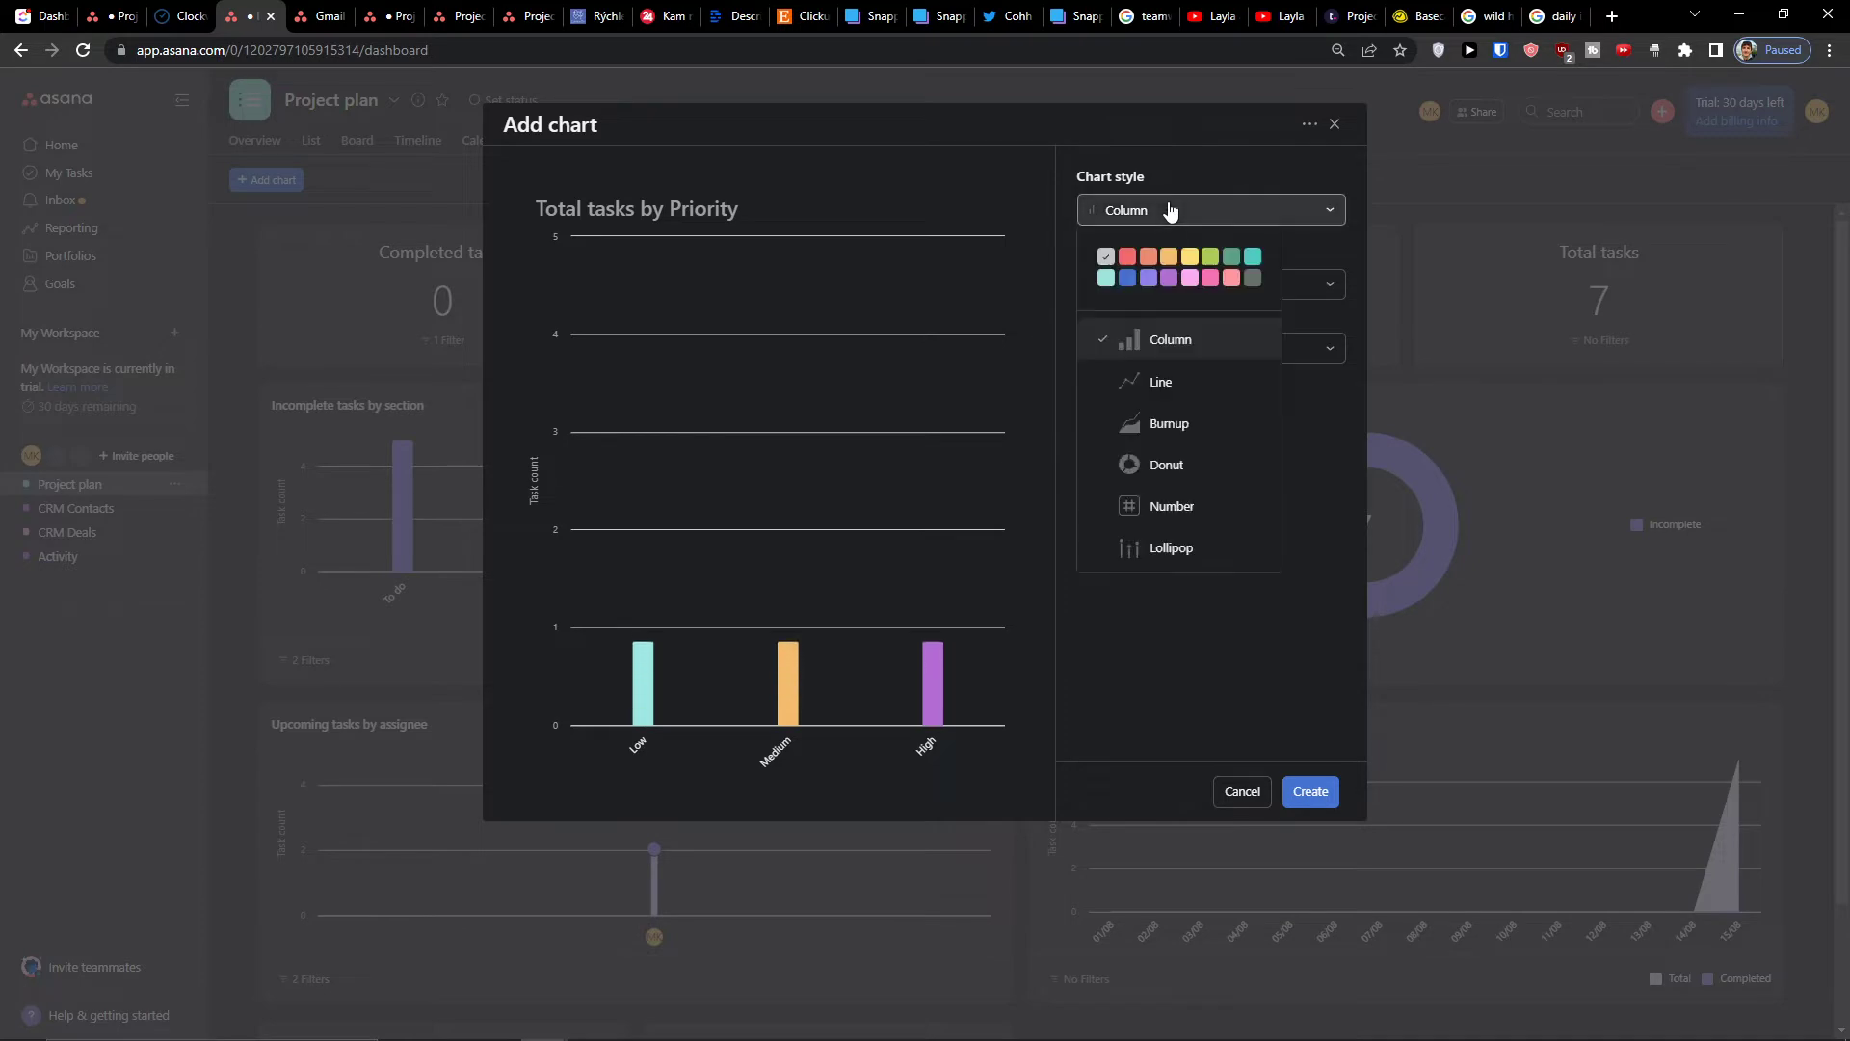
pyautogui.click(1162, 459)
pyautogui.click(1169, 216)
pyautogui.click(1127, 337)
pyautogui.click(1142, 285)
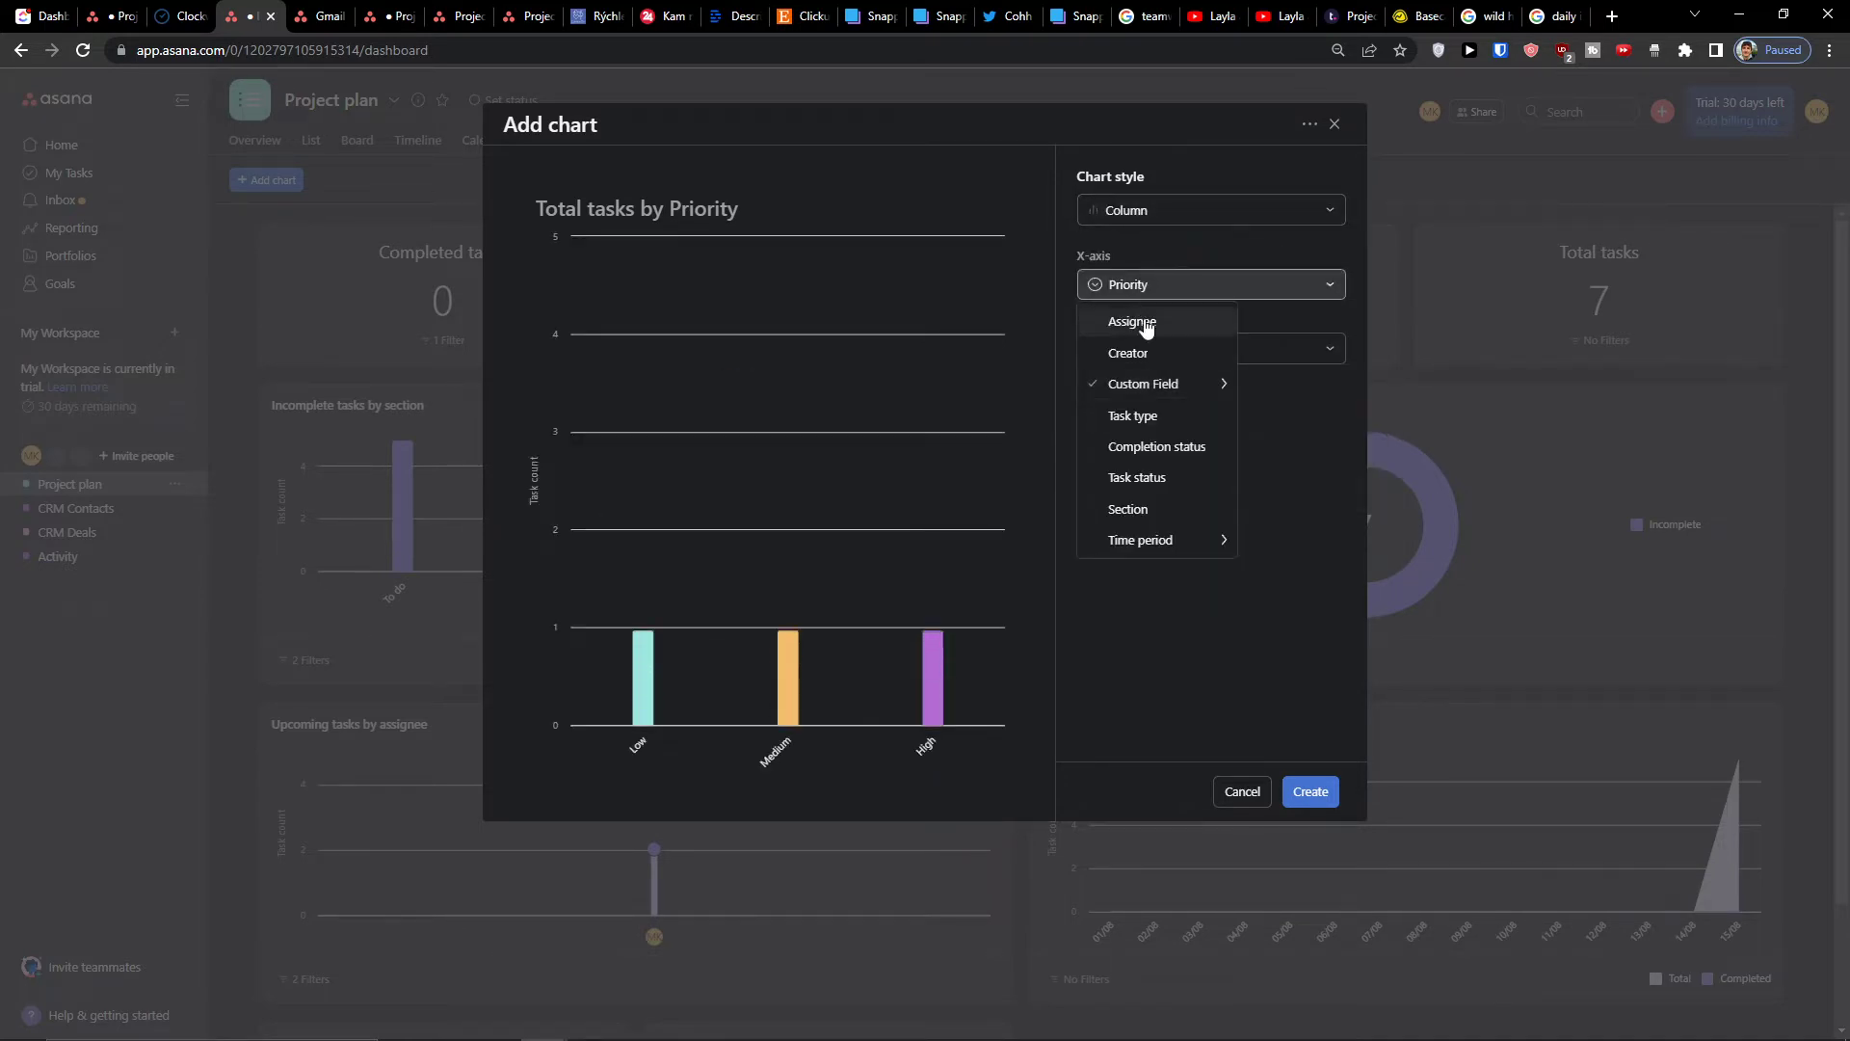
# Keep Priority grouping, try measuring Sum of Cost, then revert to Task count.
pyautogui.click(939, 371)
pyautogui.click(1115, 287)
pyautogui.moveTo(1177, 383)
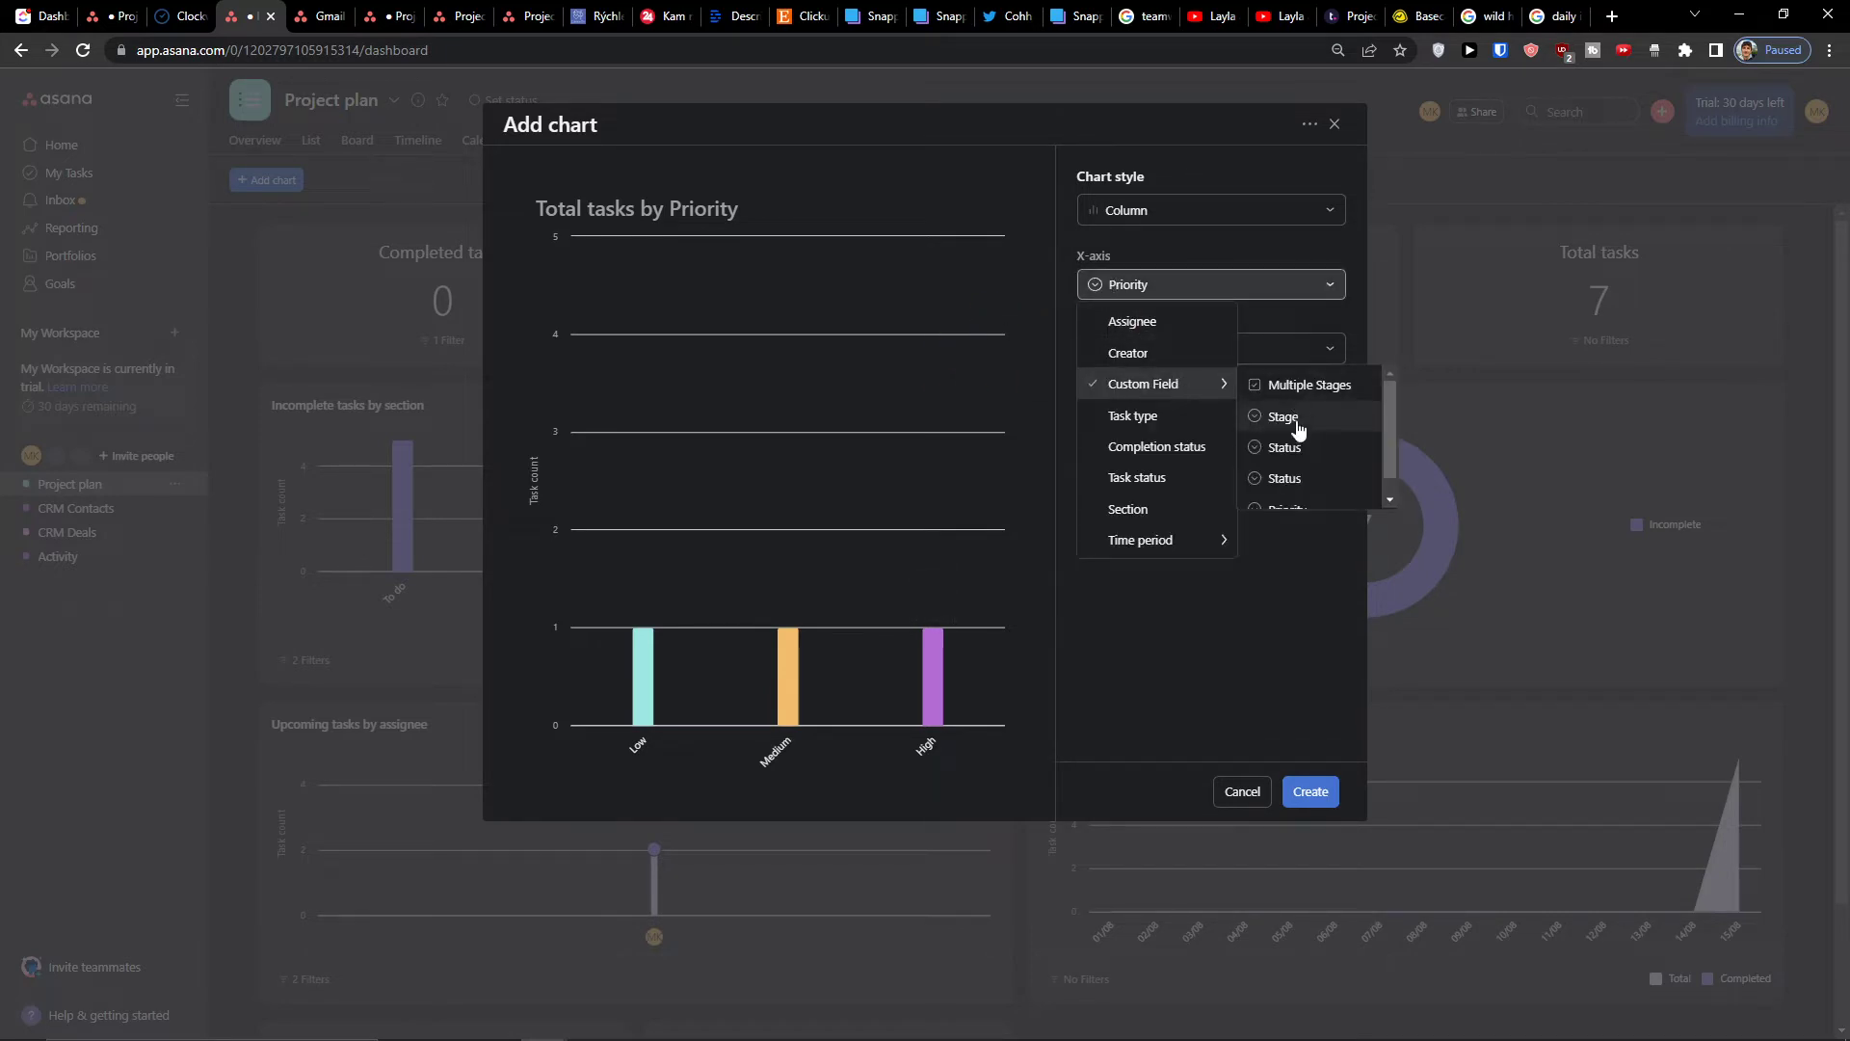
pyautogui.click(1286, 493)
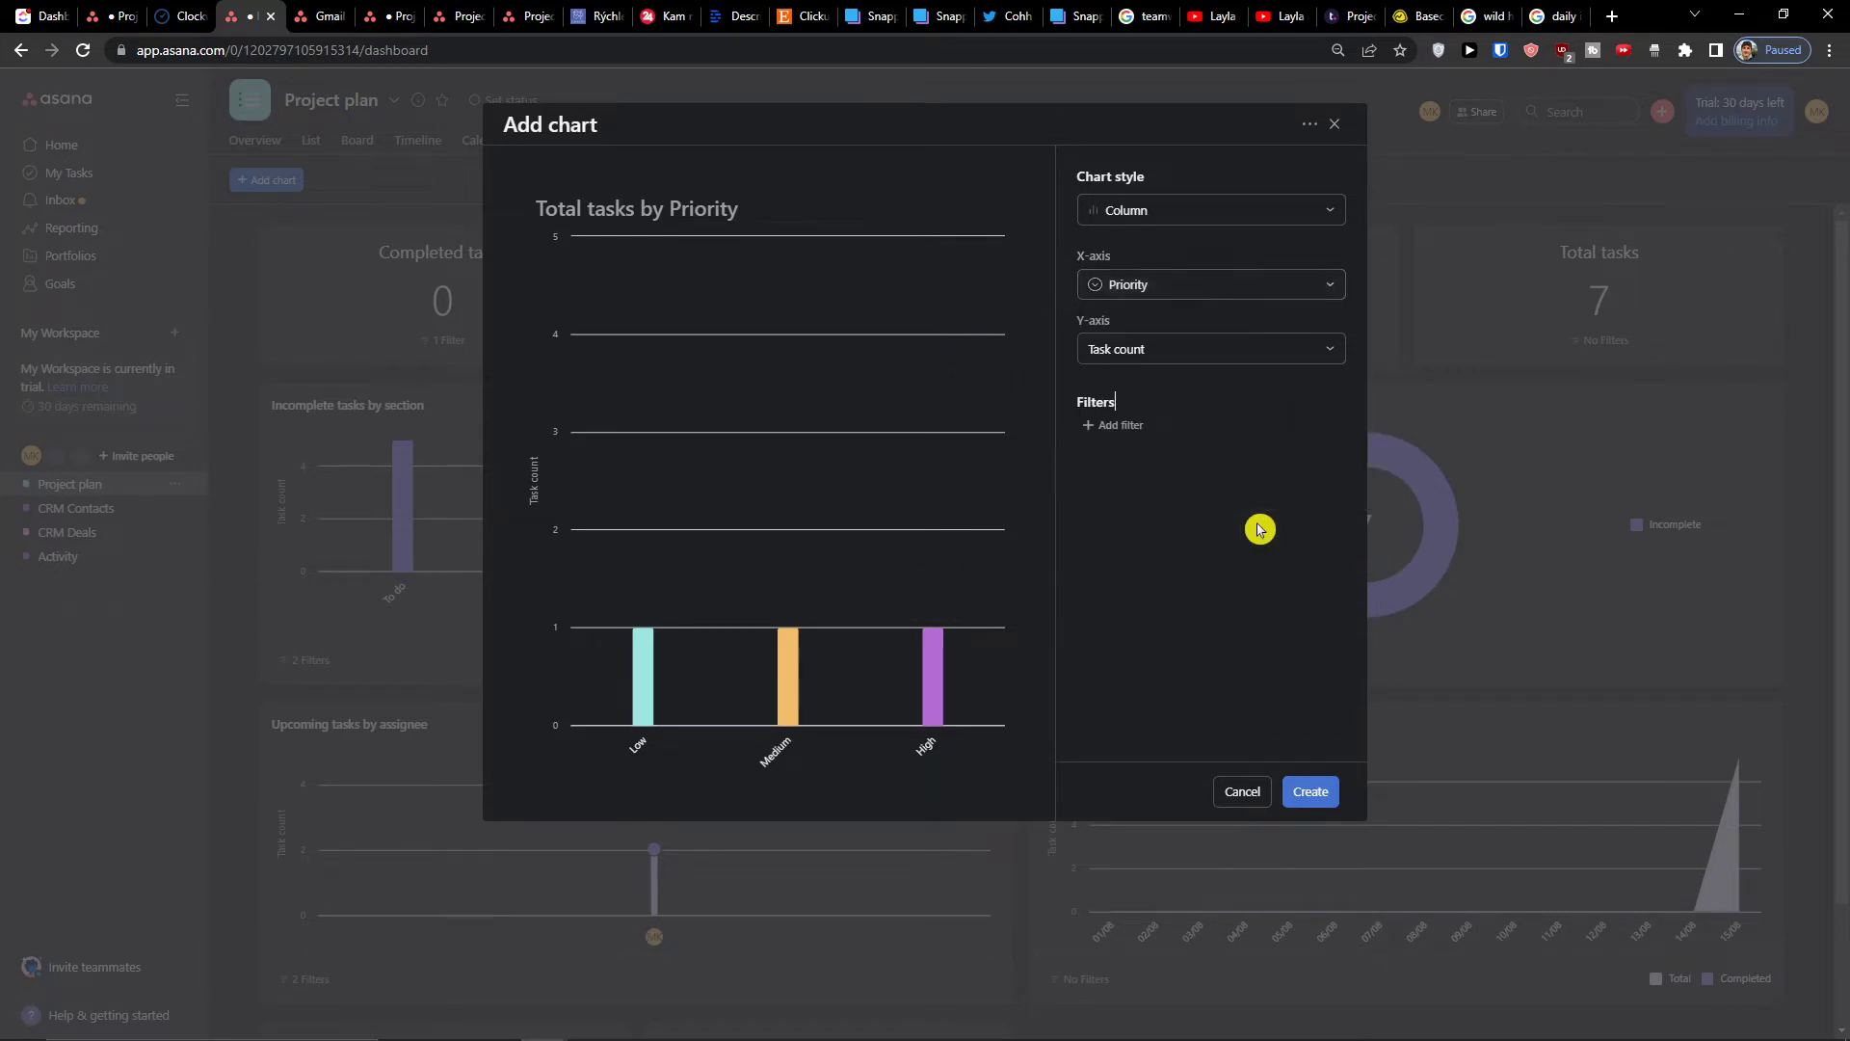
pyautogui.click(1173, 352)
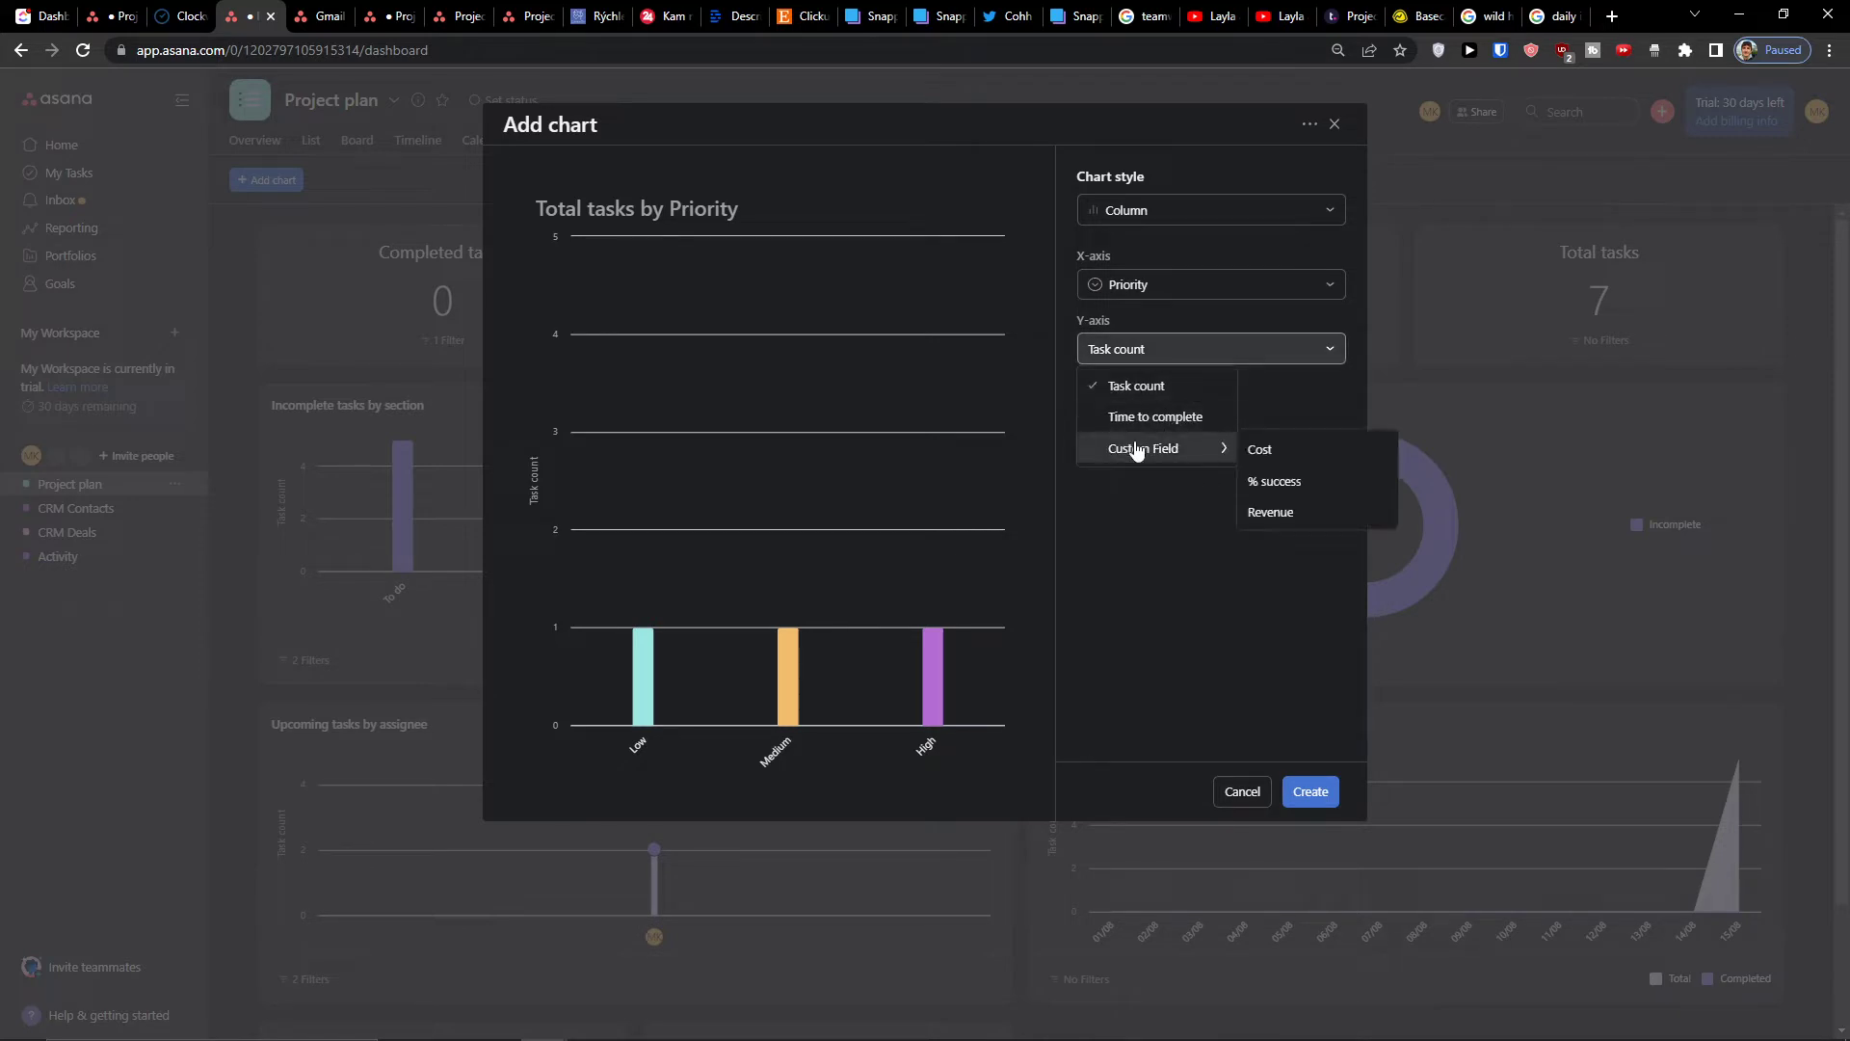
pyautogui.moveTo(1222, 448)
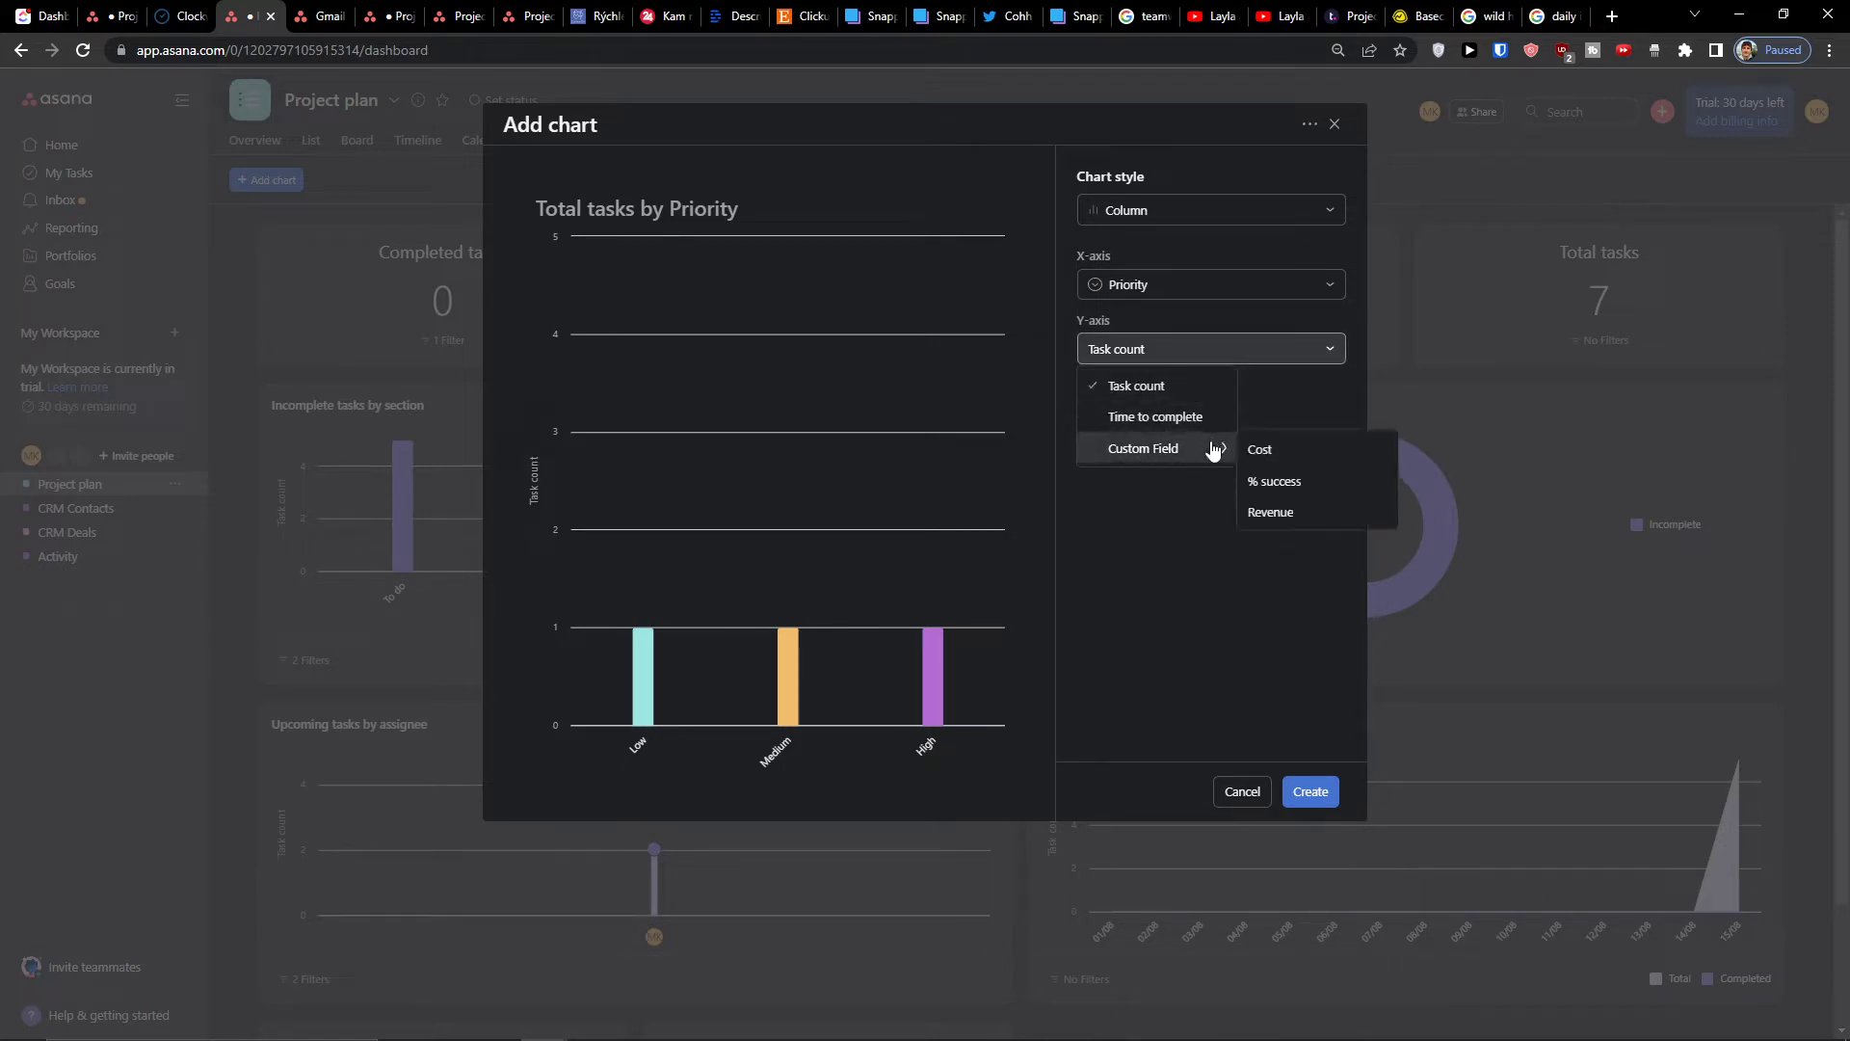
pyautogui.click(1308, 462)
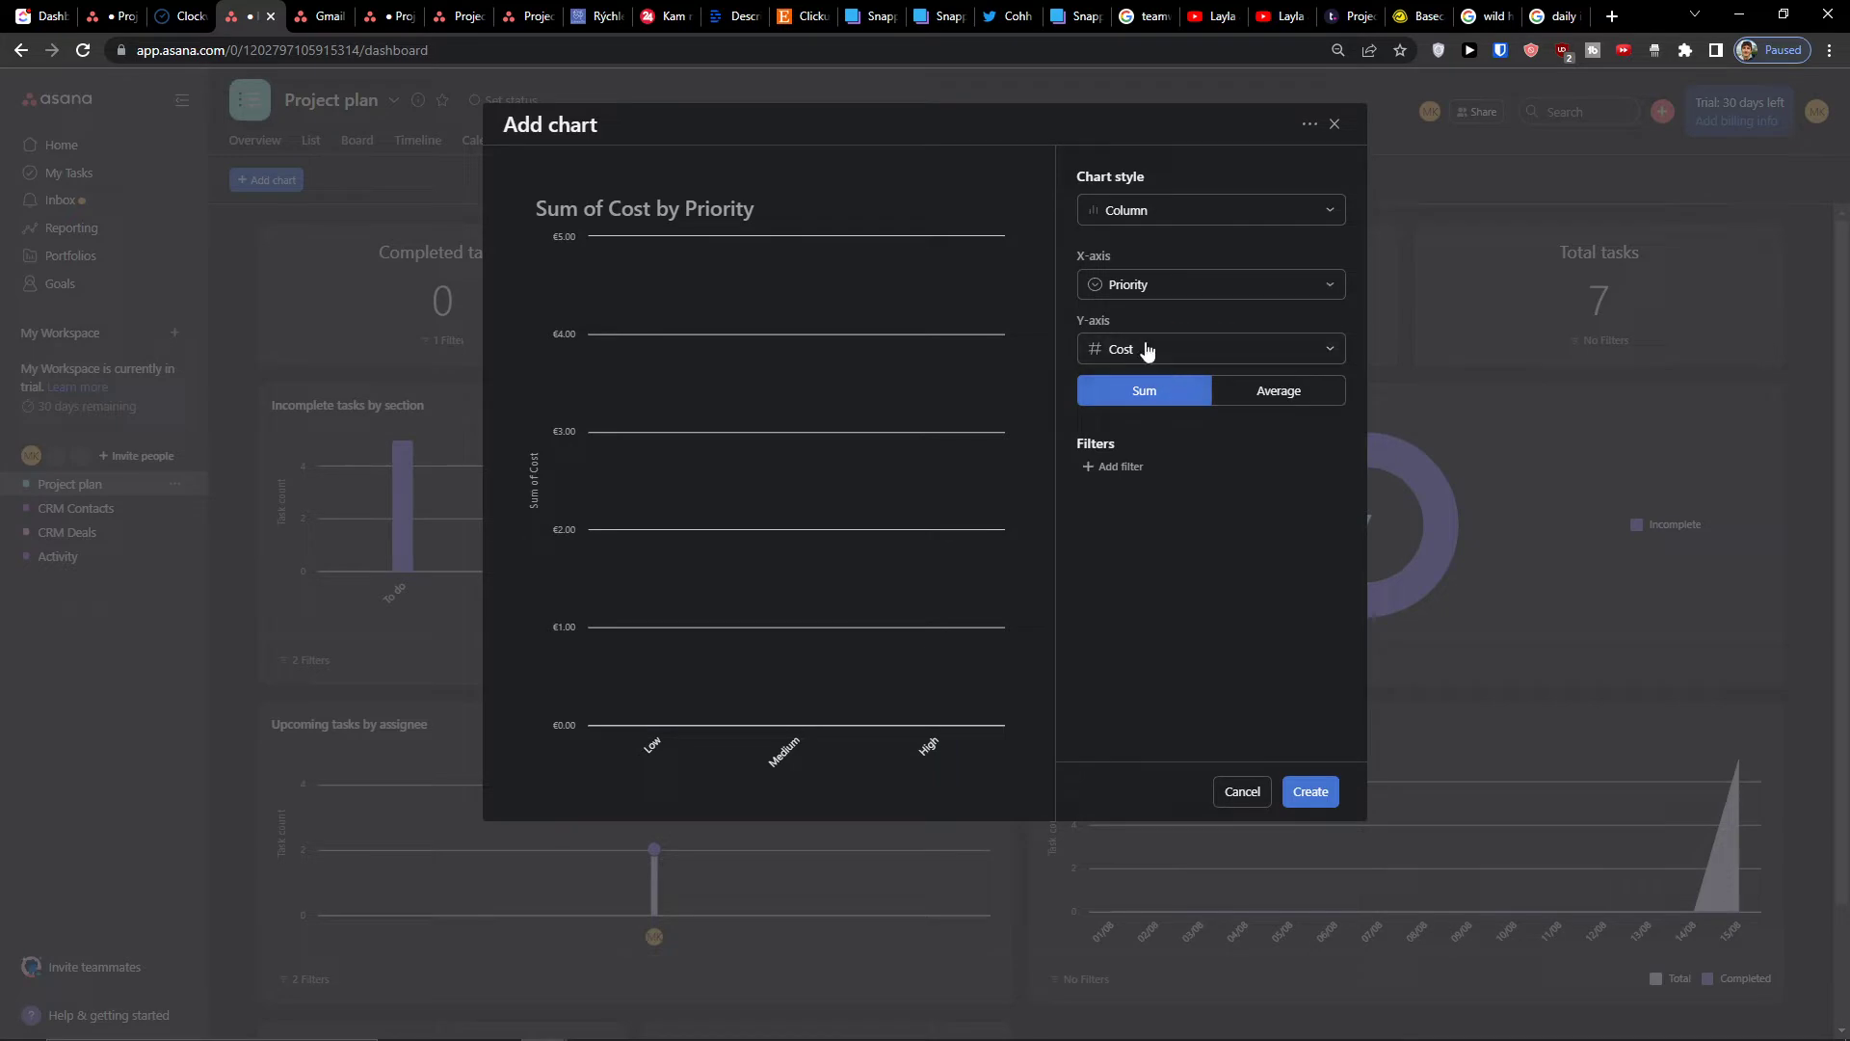
pyautogui.click(1147, 353)
pyautogui.click(1152, 378)
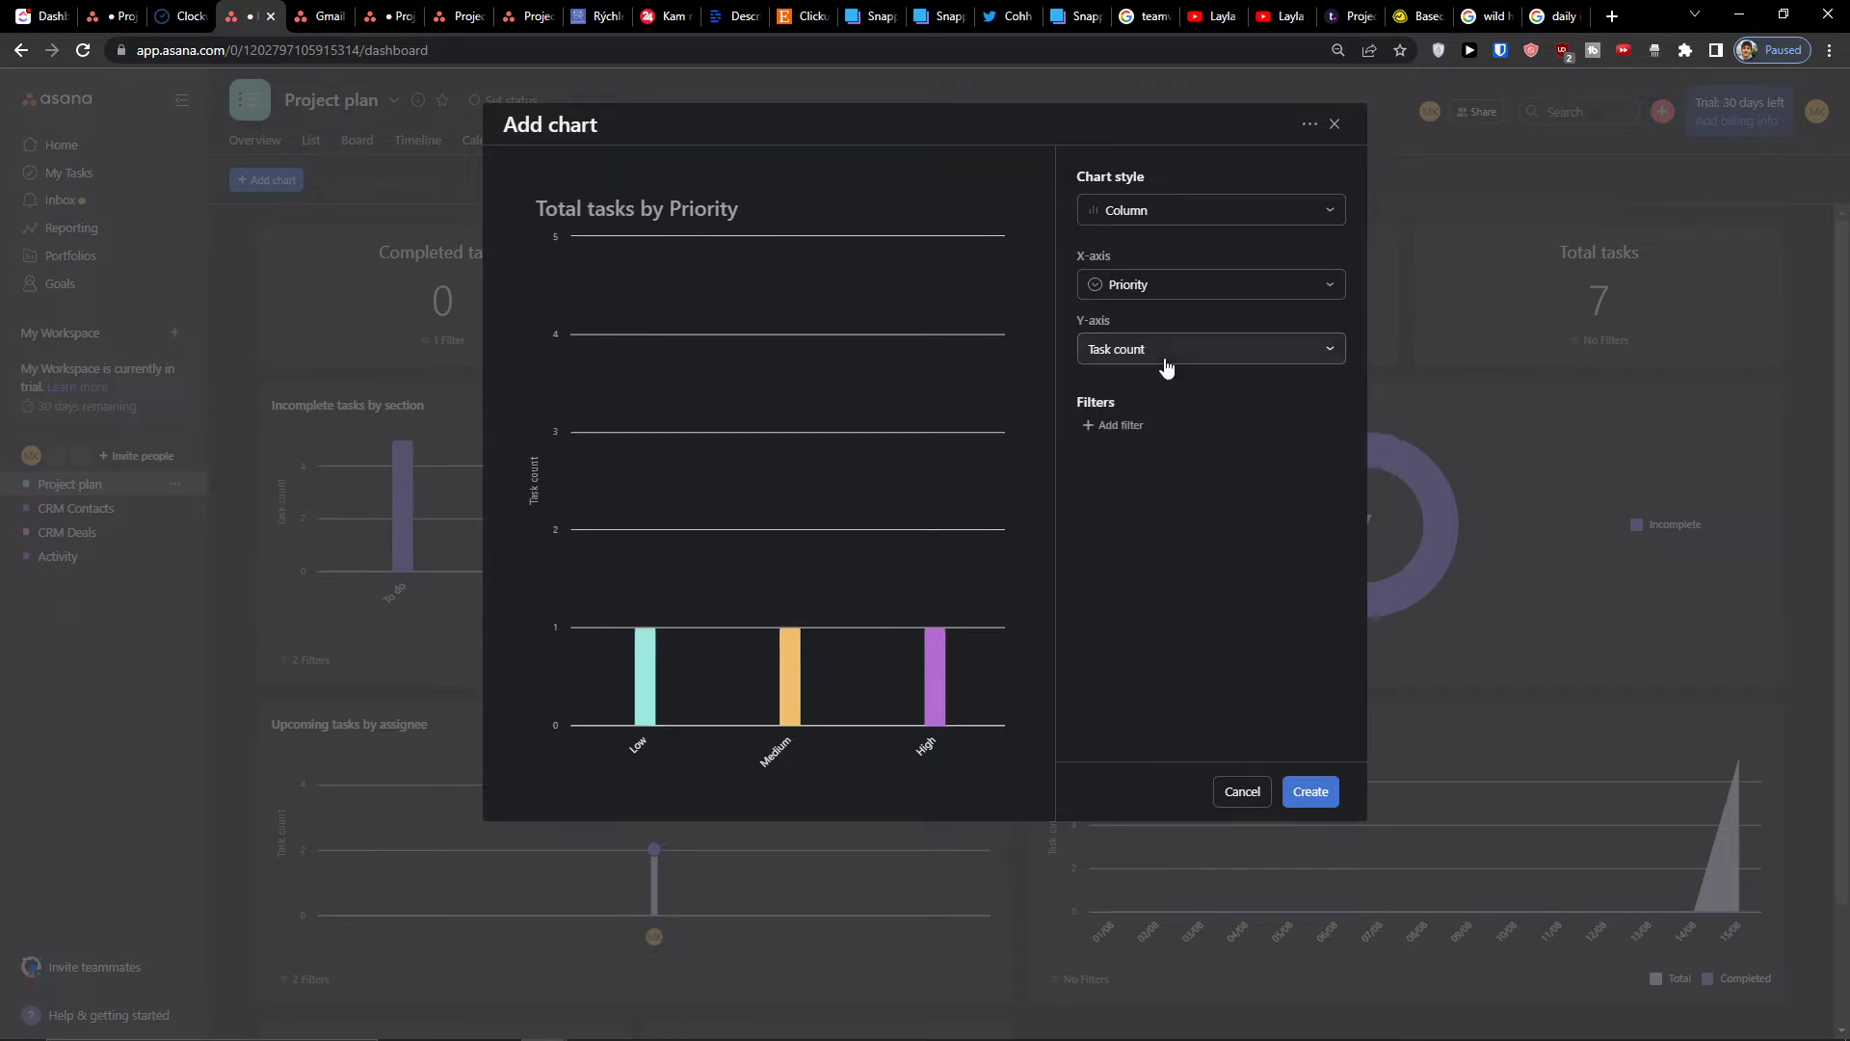
# Group the column chart by Task status and add it to the dashboard.
pyautogui.click(1138, 279)
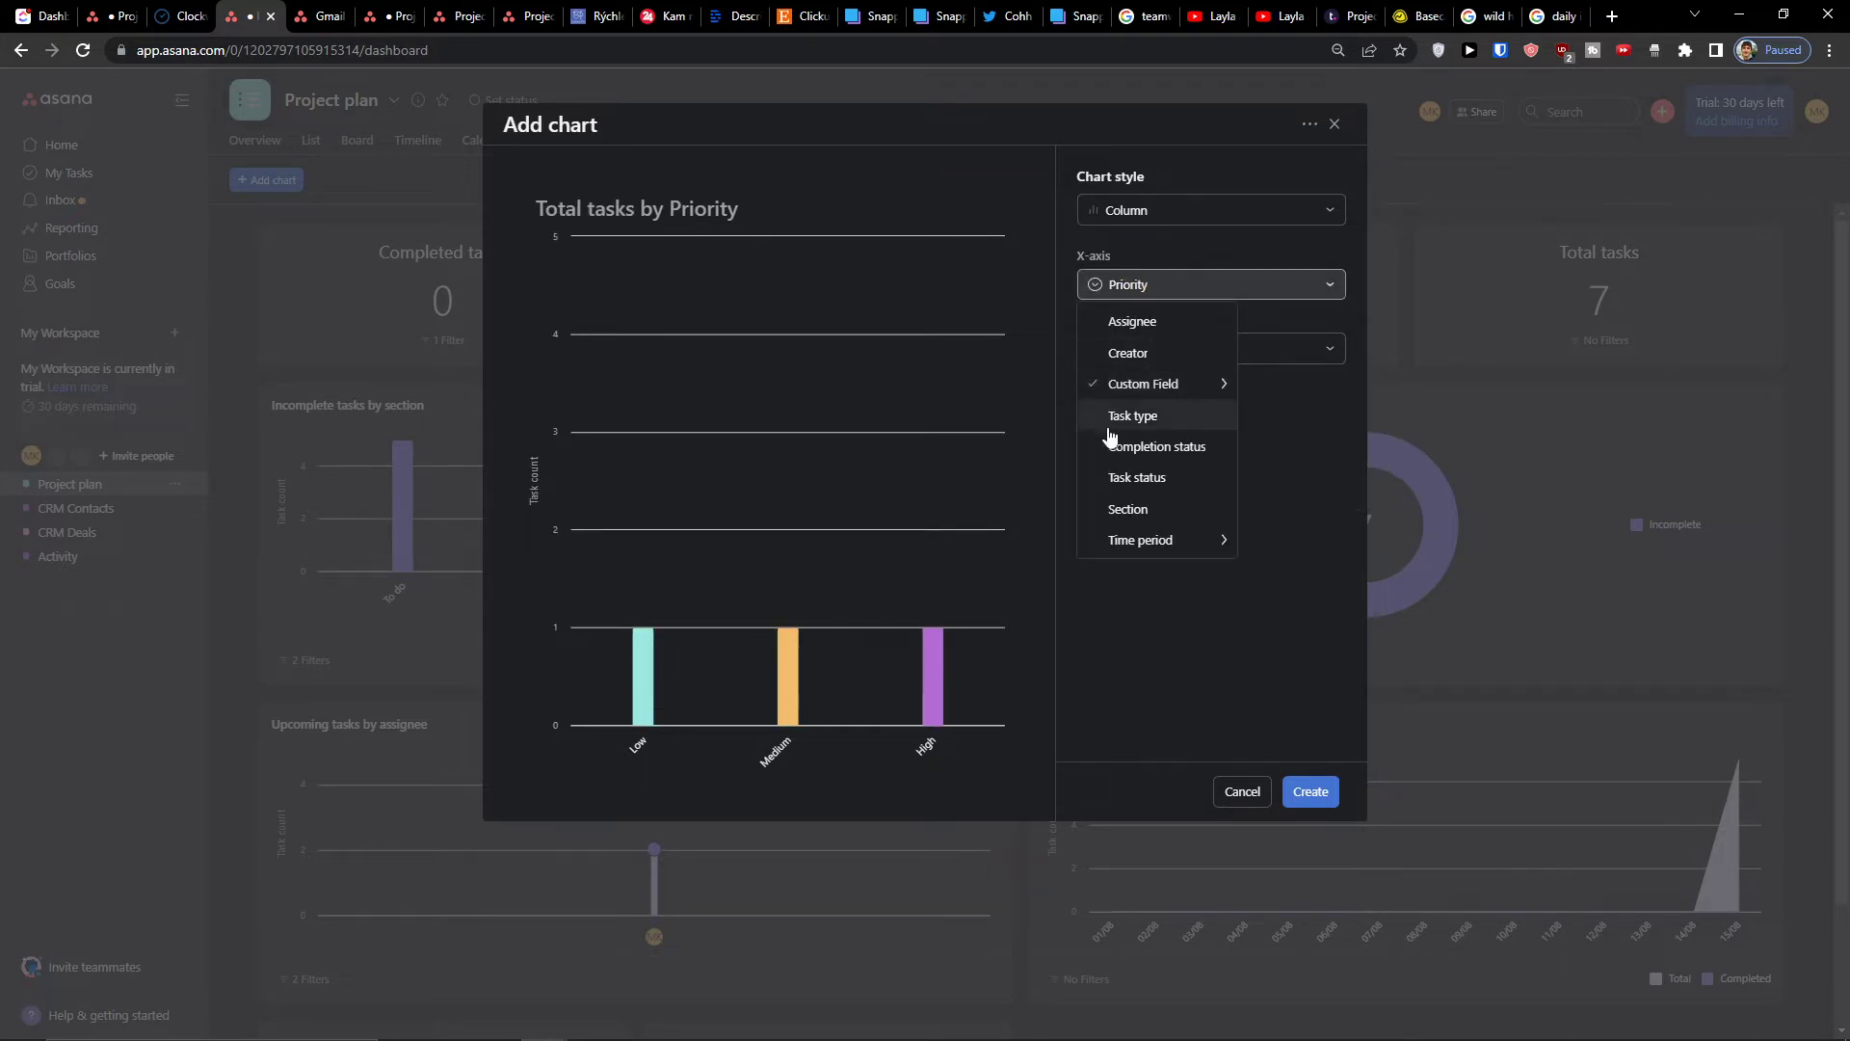
pyautogui.click(1123, 474)
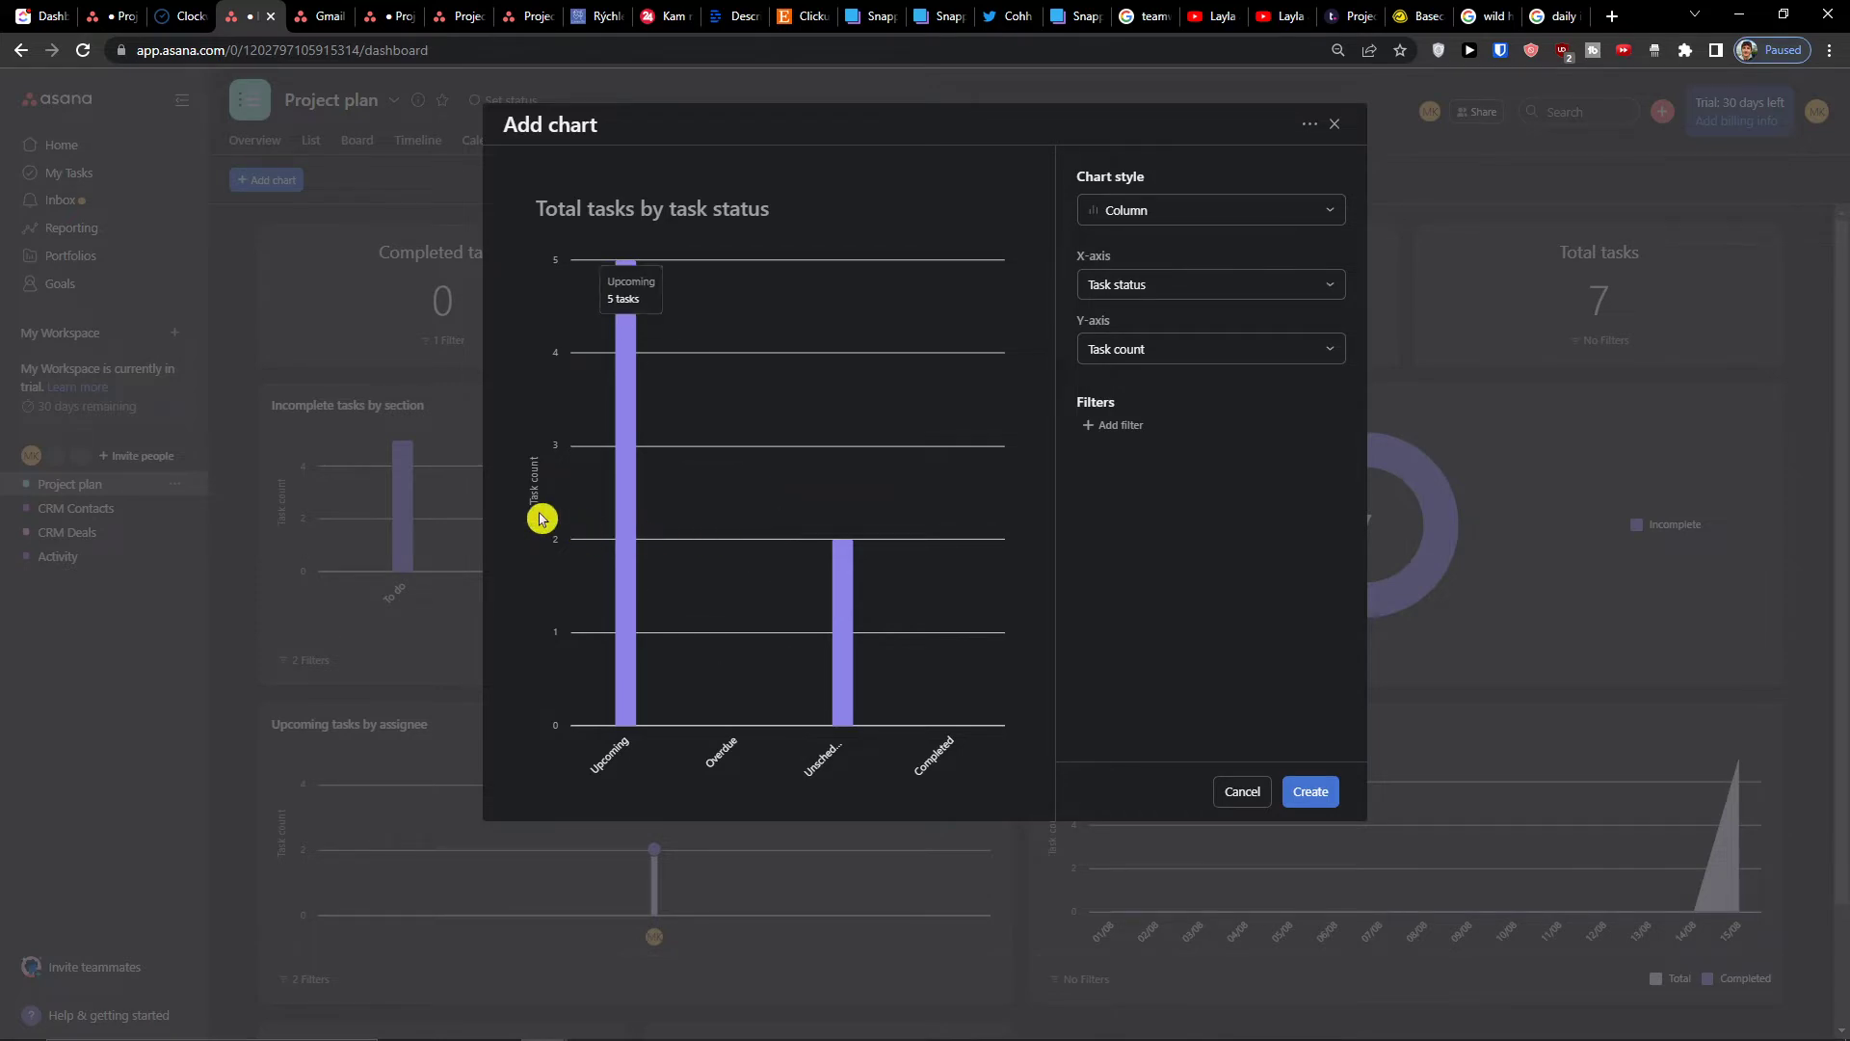
pyautogui.click(1310, 791)
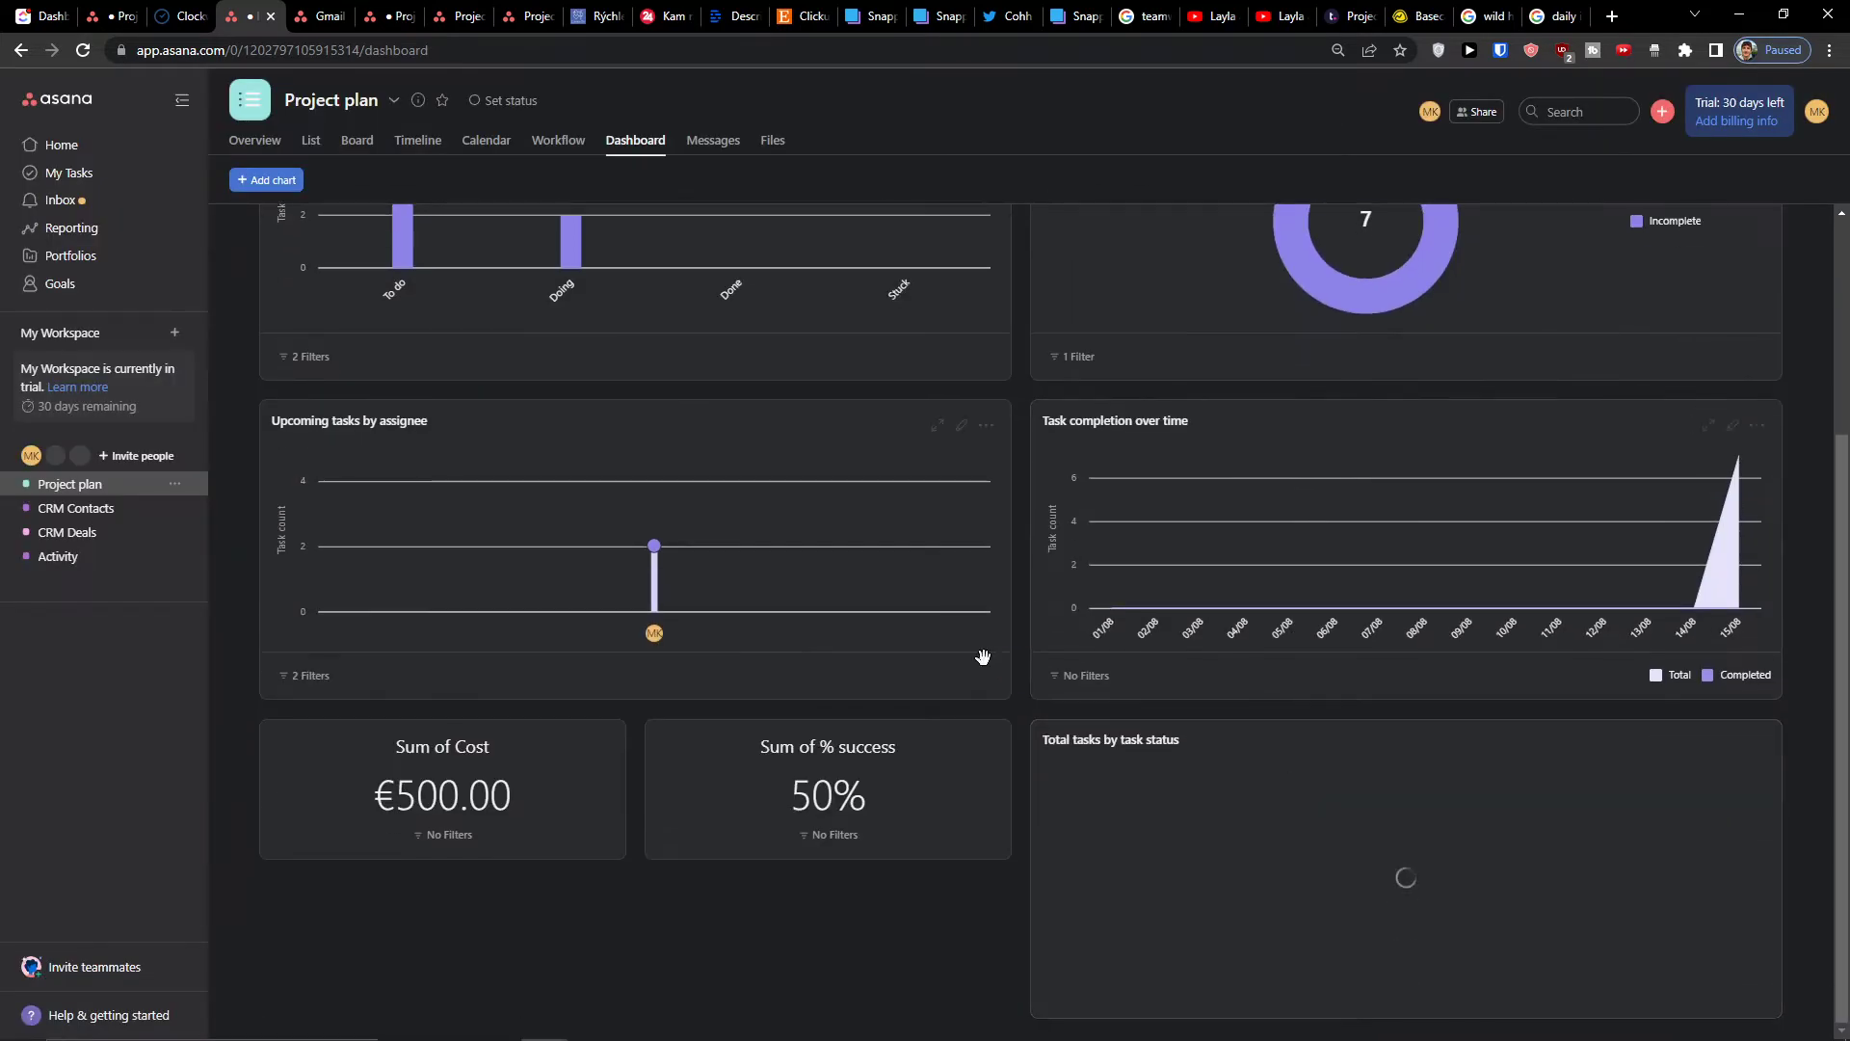
# Move the task status chart beside Sum of Cost, the completion donut into row two, and shift Total tasks.
pyautogui.moveTo(1148, 812); pyautogui.dragTo(1156, 764)
pyautogui.scroll(3, 1135, 743)
pyautogui.moveTo(1101, 610); pyautogui.dragTo(1097, 550)
pyautogui.moveTo(1045, 318); pyautogui.dragTo(1454, 345)
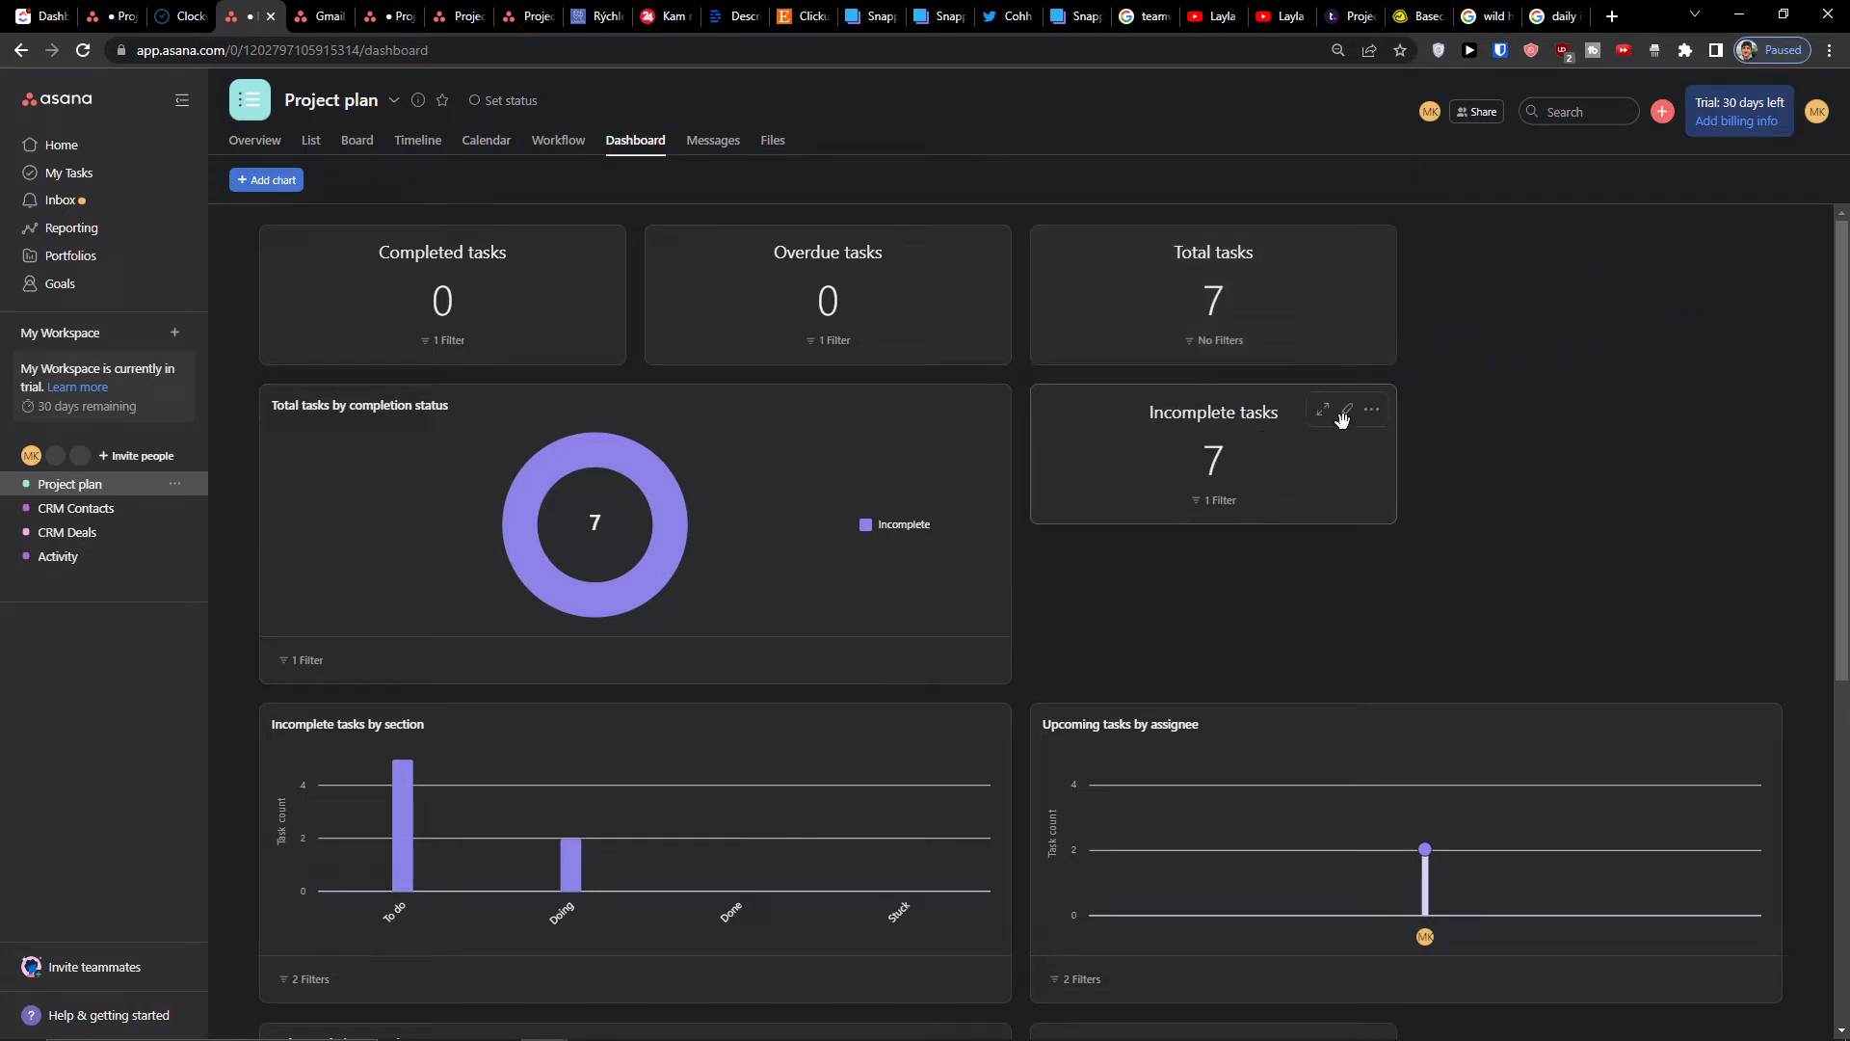
pyautogui.click(1373, 412)
# Remove a chart, then set up a Number chart of Sum of Revenue (€2,600.00) and view filters.
pyautogui.click(1407, 476)
pyautogui.click(1118, 279)
pyautogui.click(272, 179)
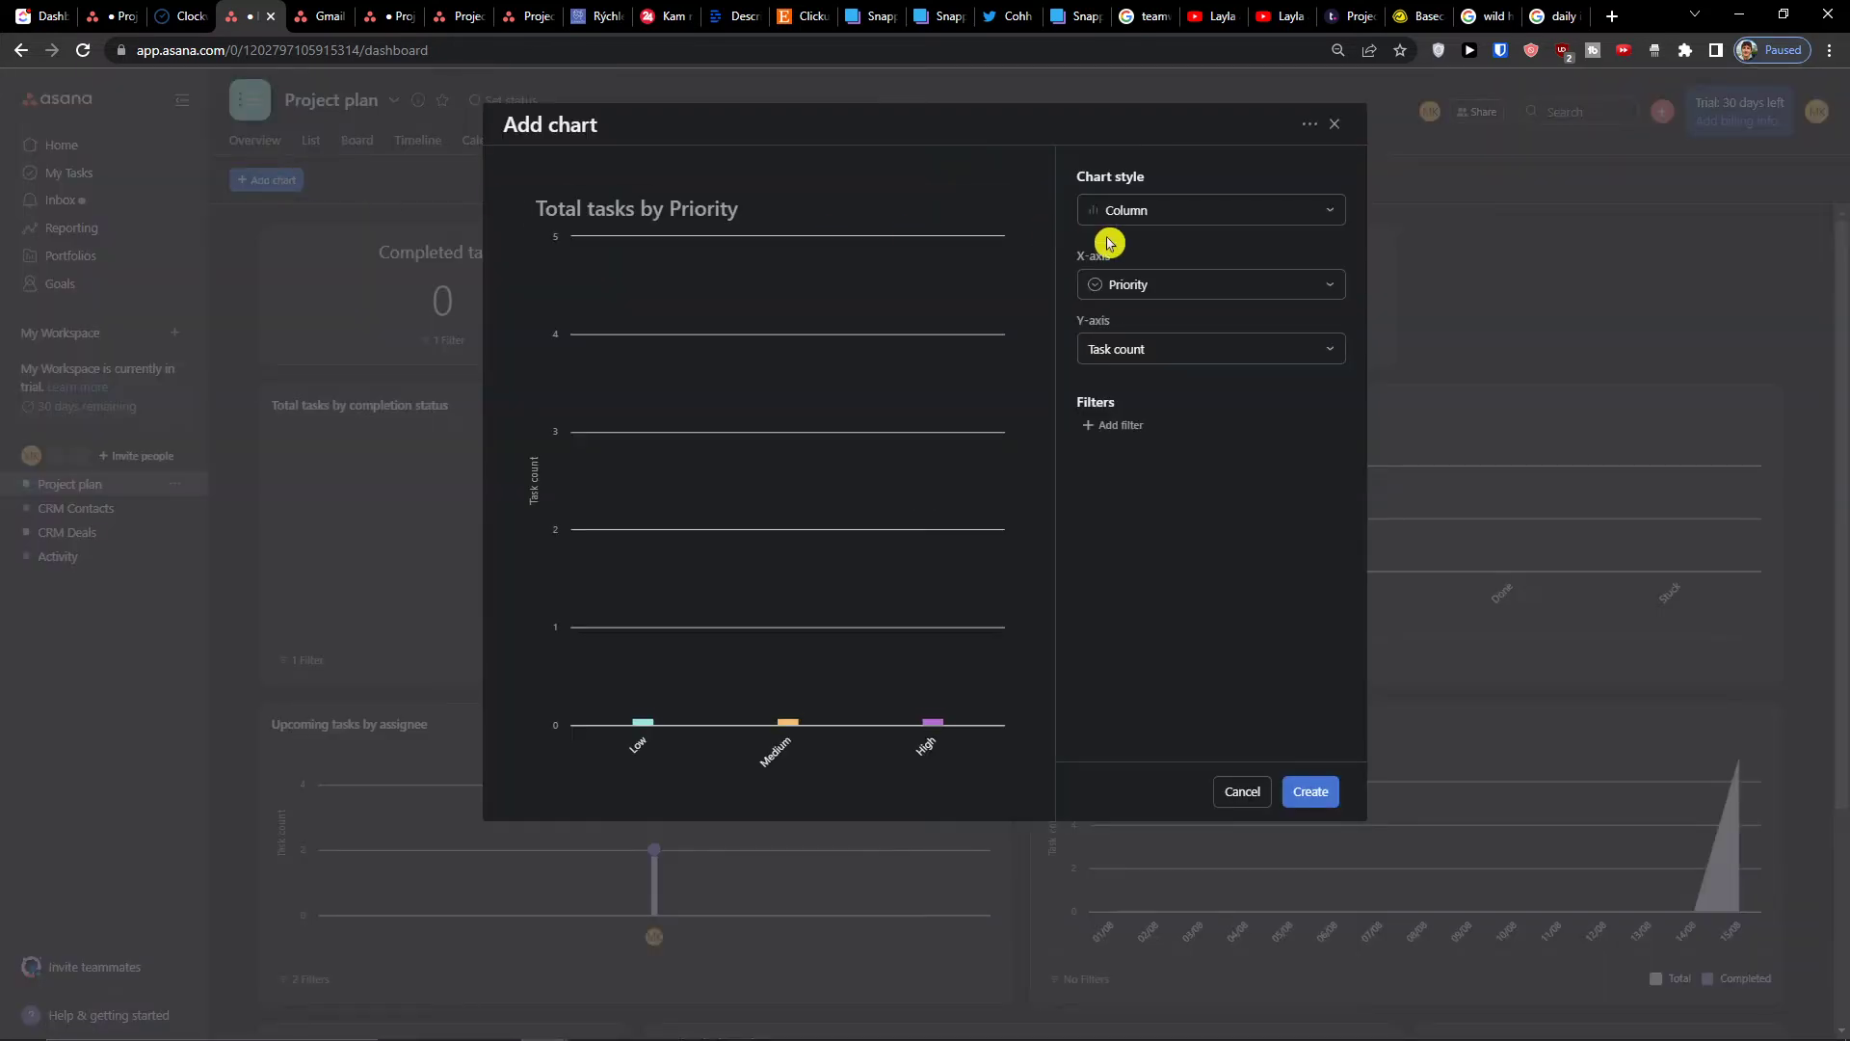
pyautogui.click(1113, 212)
pyautogui.click(1177, 504)
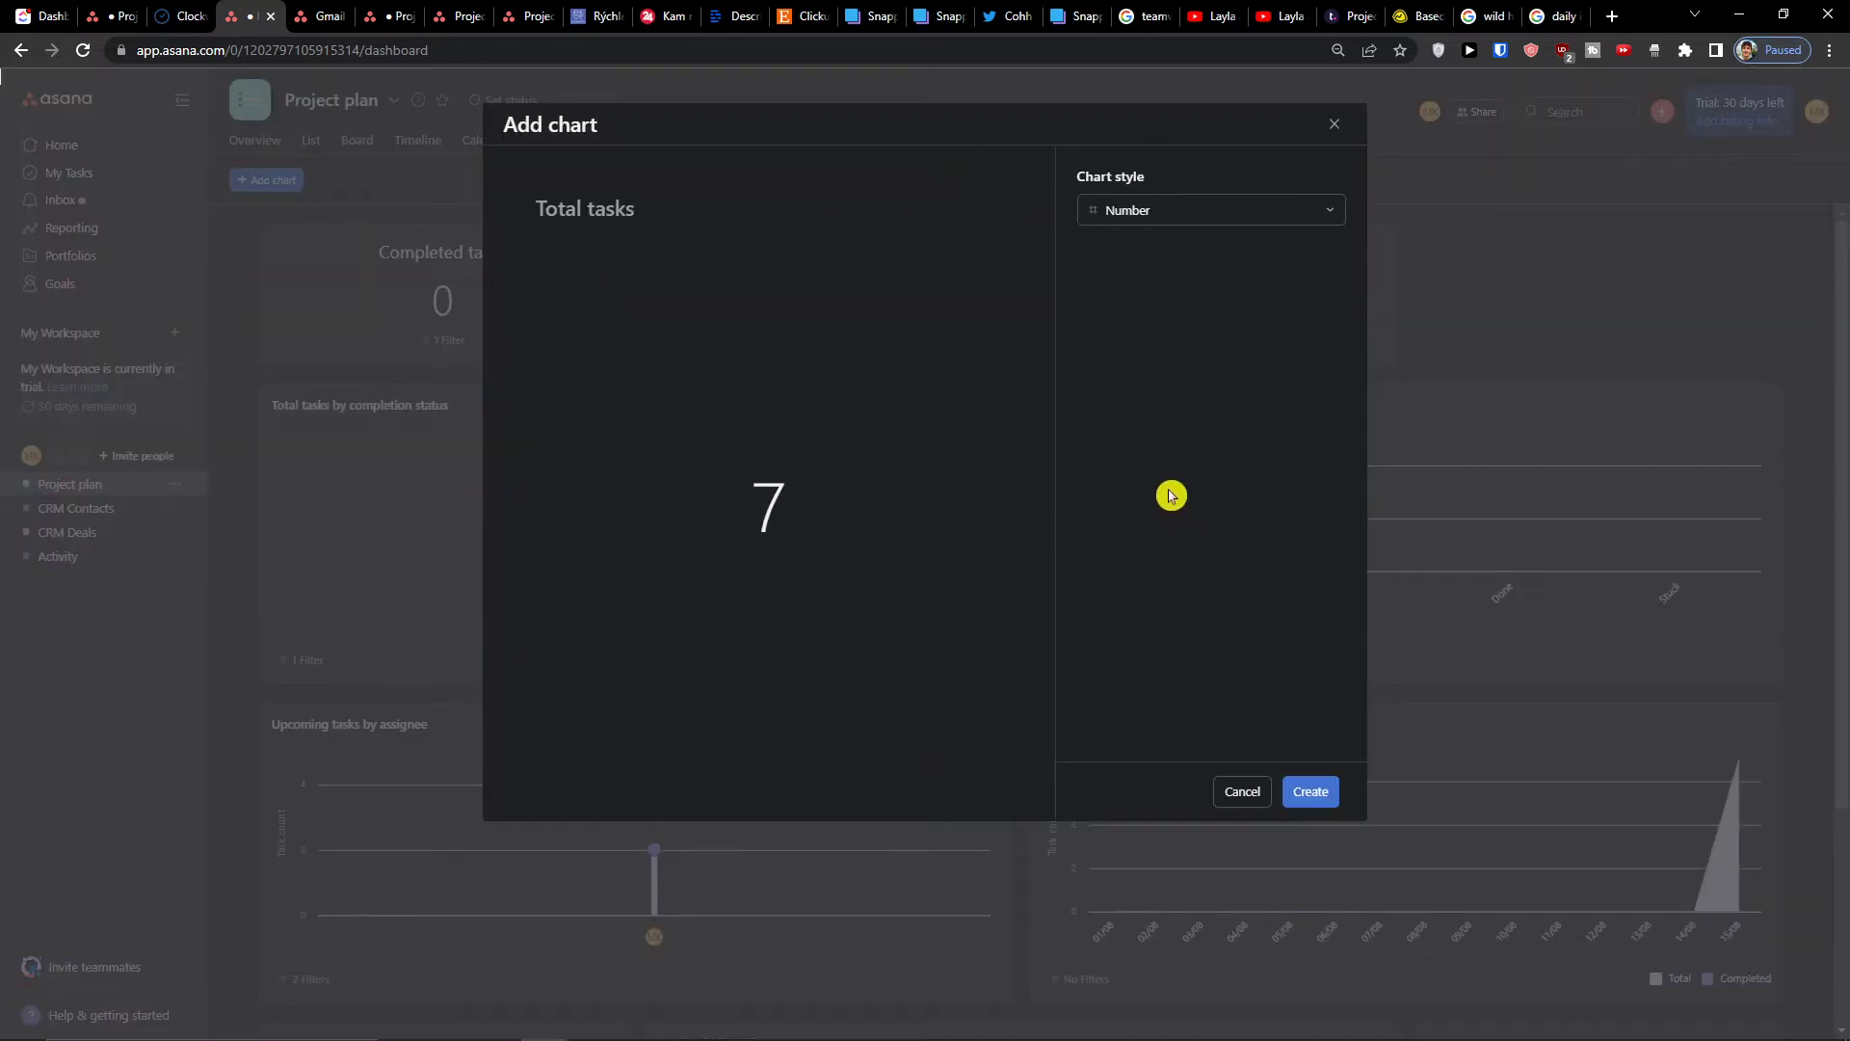
pyautogui.click(1108, 283)
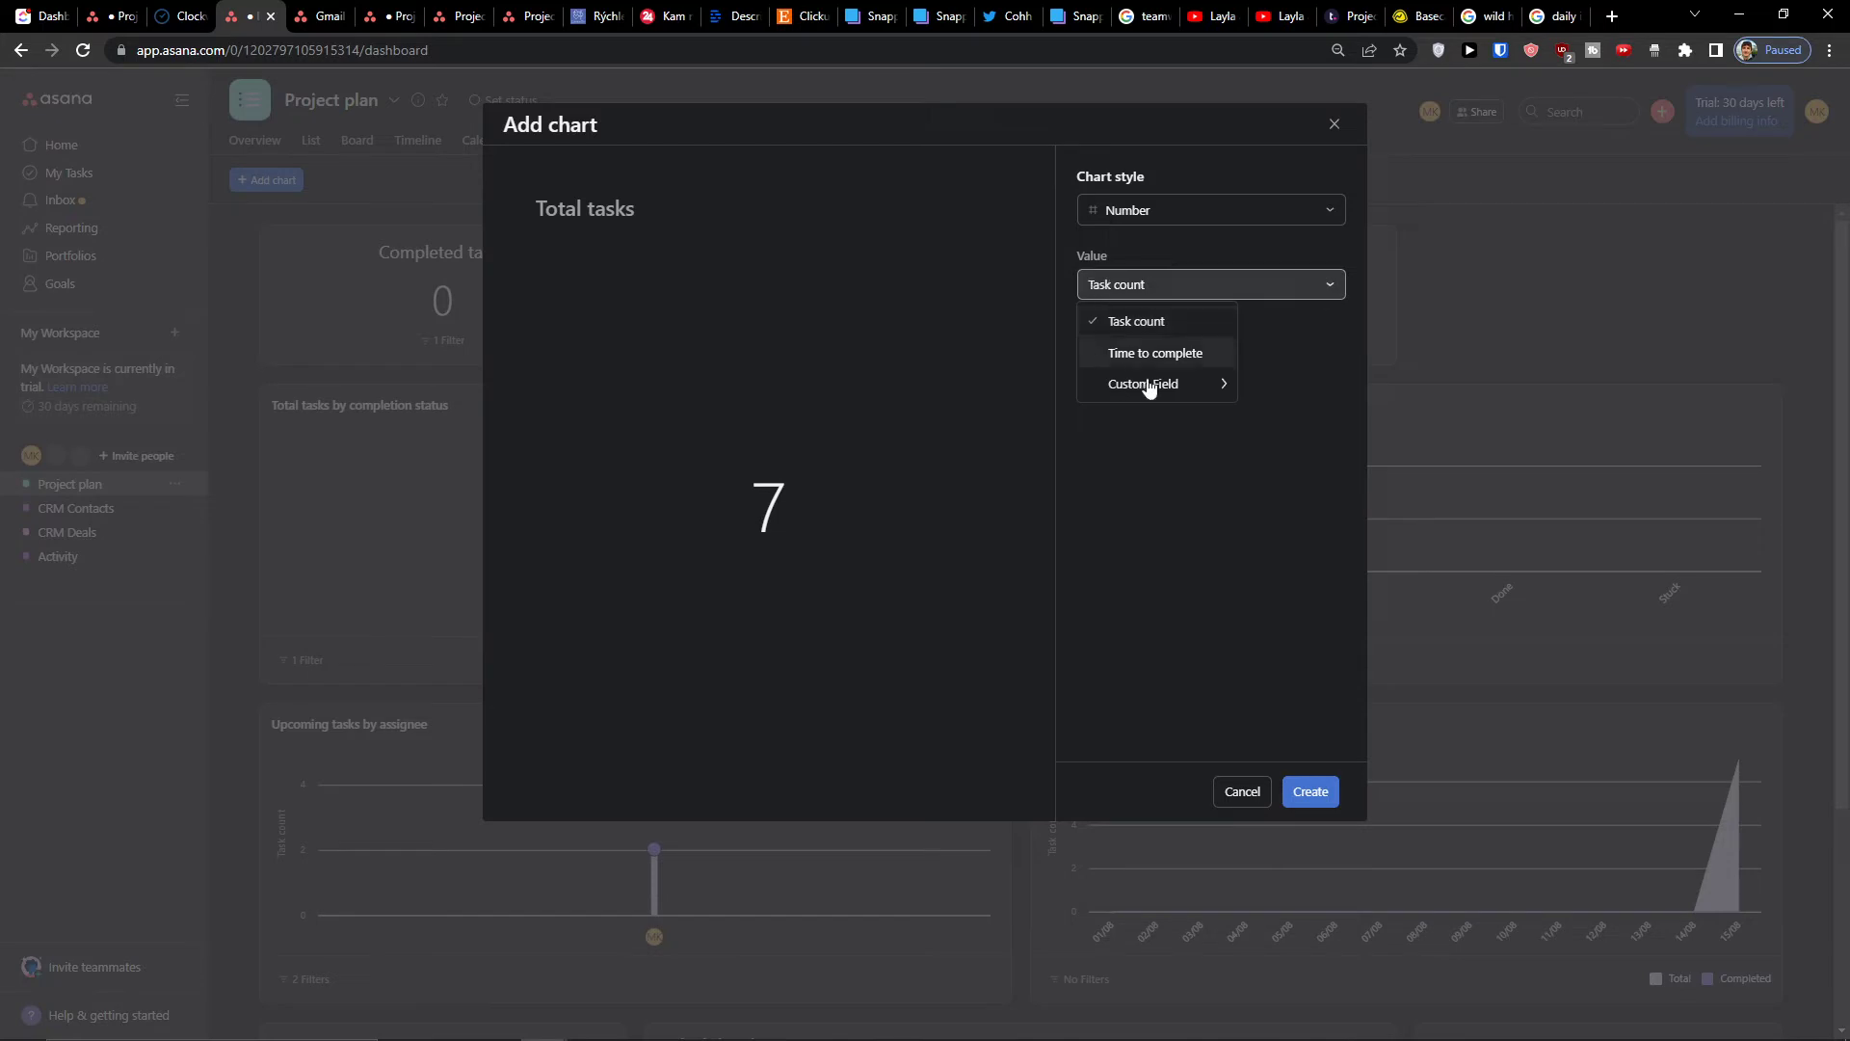
pyautogui.moveTo(1156, 384)
pyautogui.click(1265, 446)
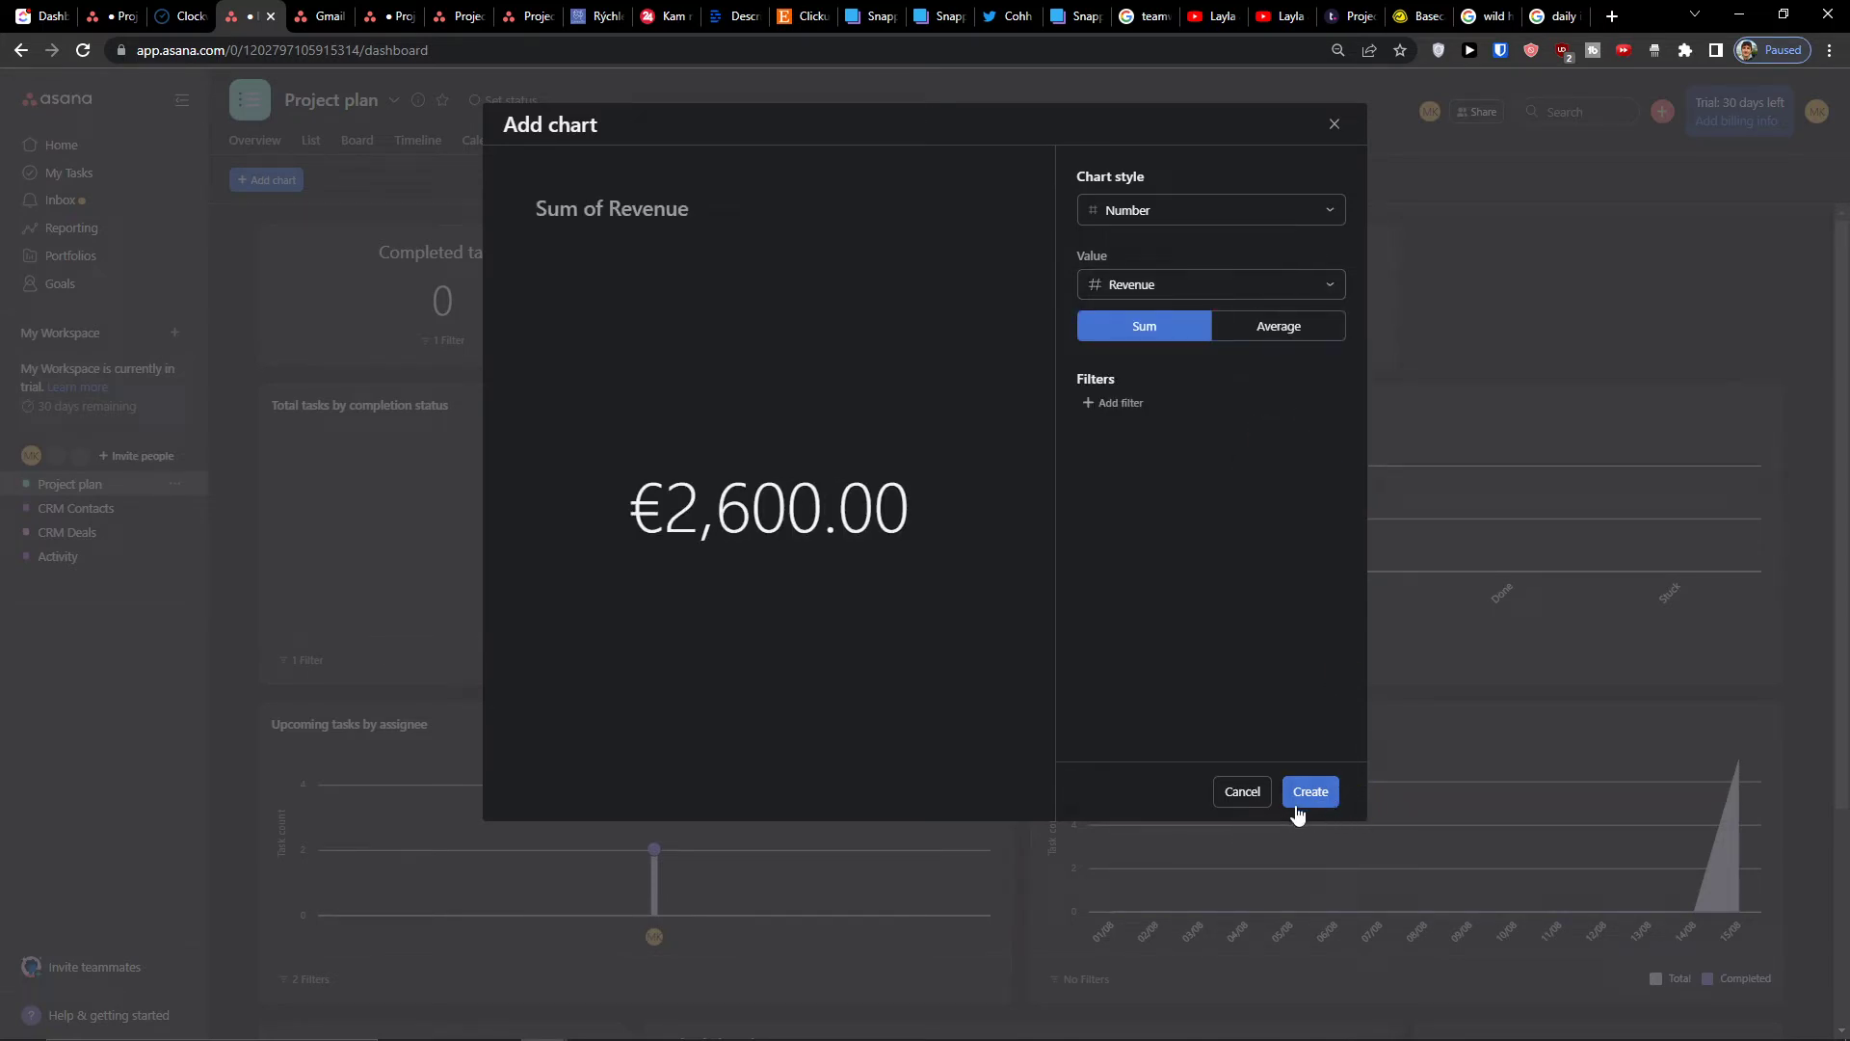
pyautogui.click(1098, 404)
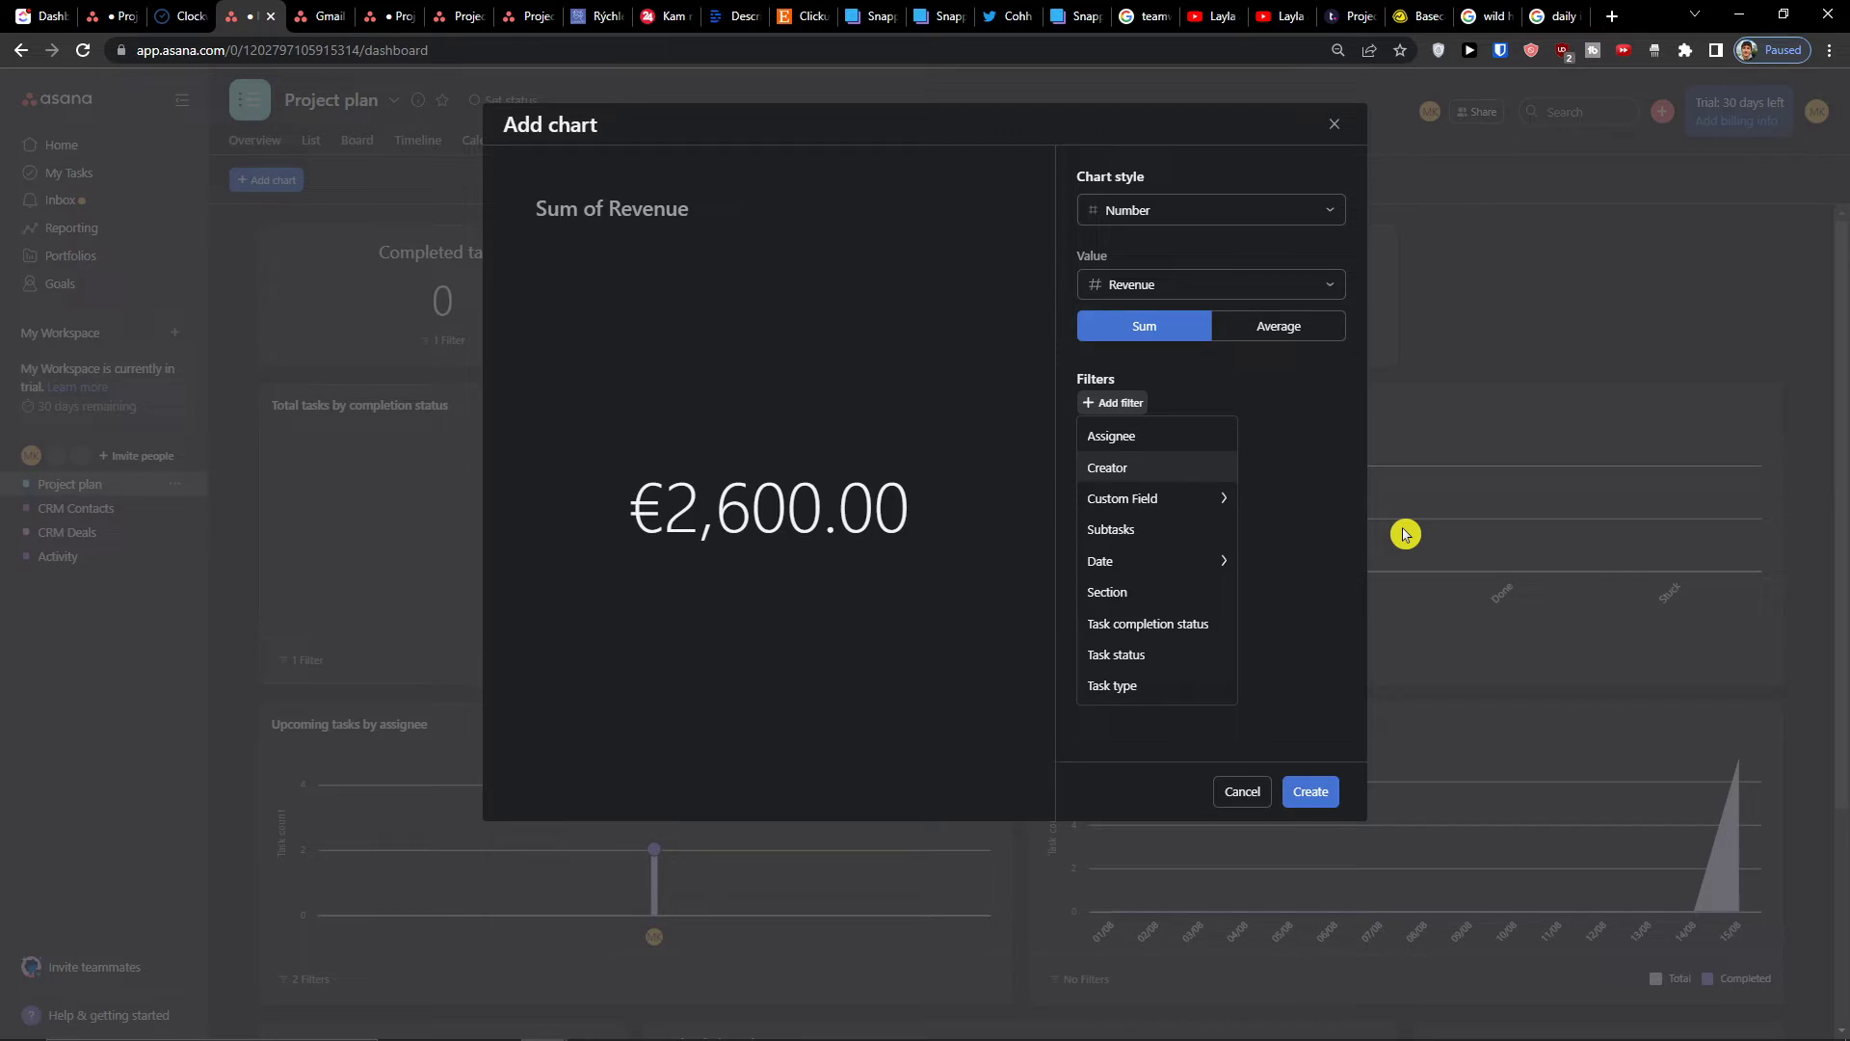
pyautogui.moveTo(1168, 509)
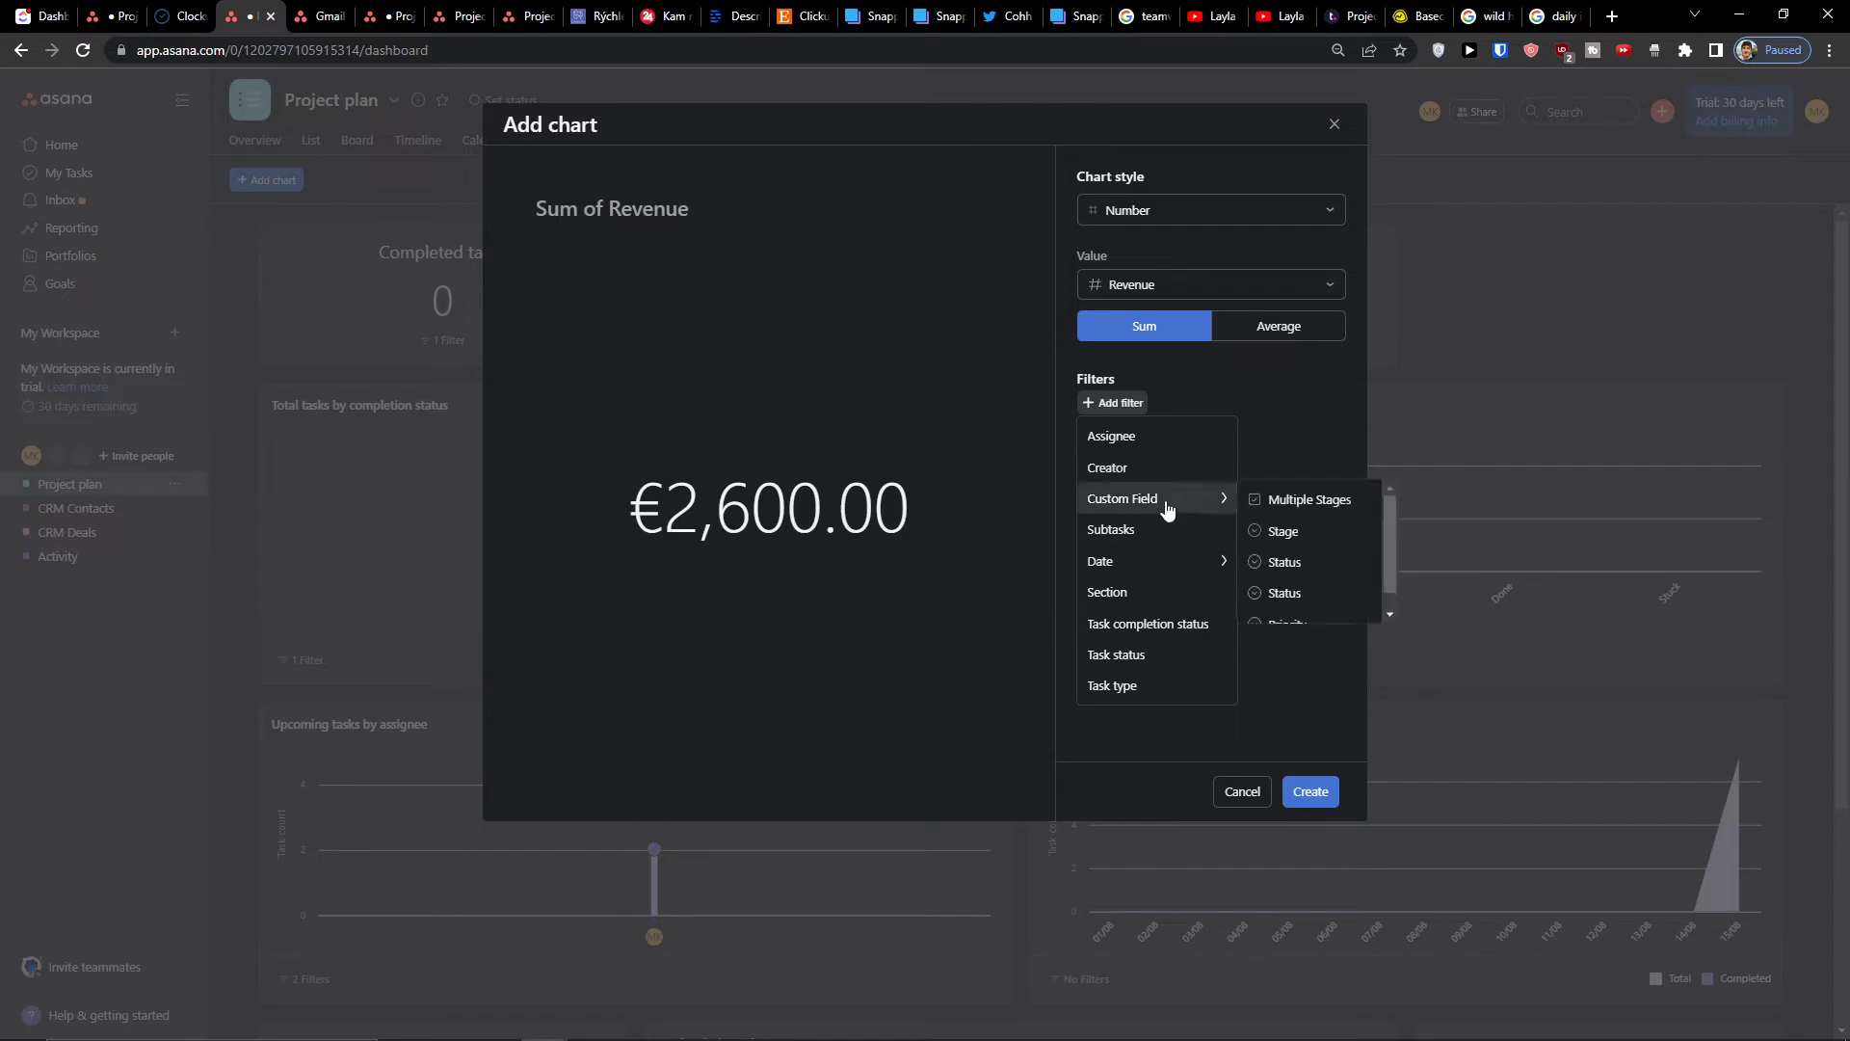
pyautogui.click(1210, 434)
pyautogui.click(1176, 515)
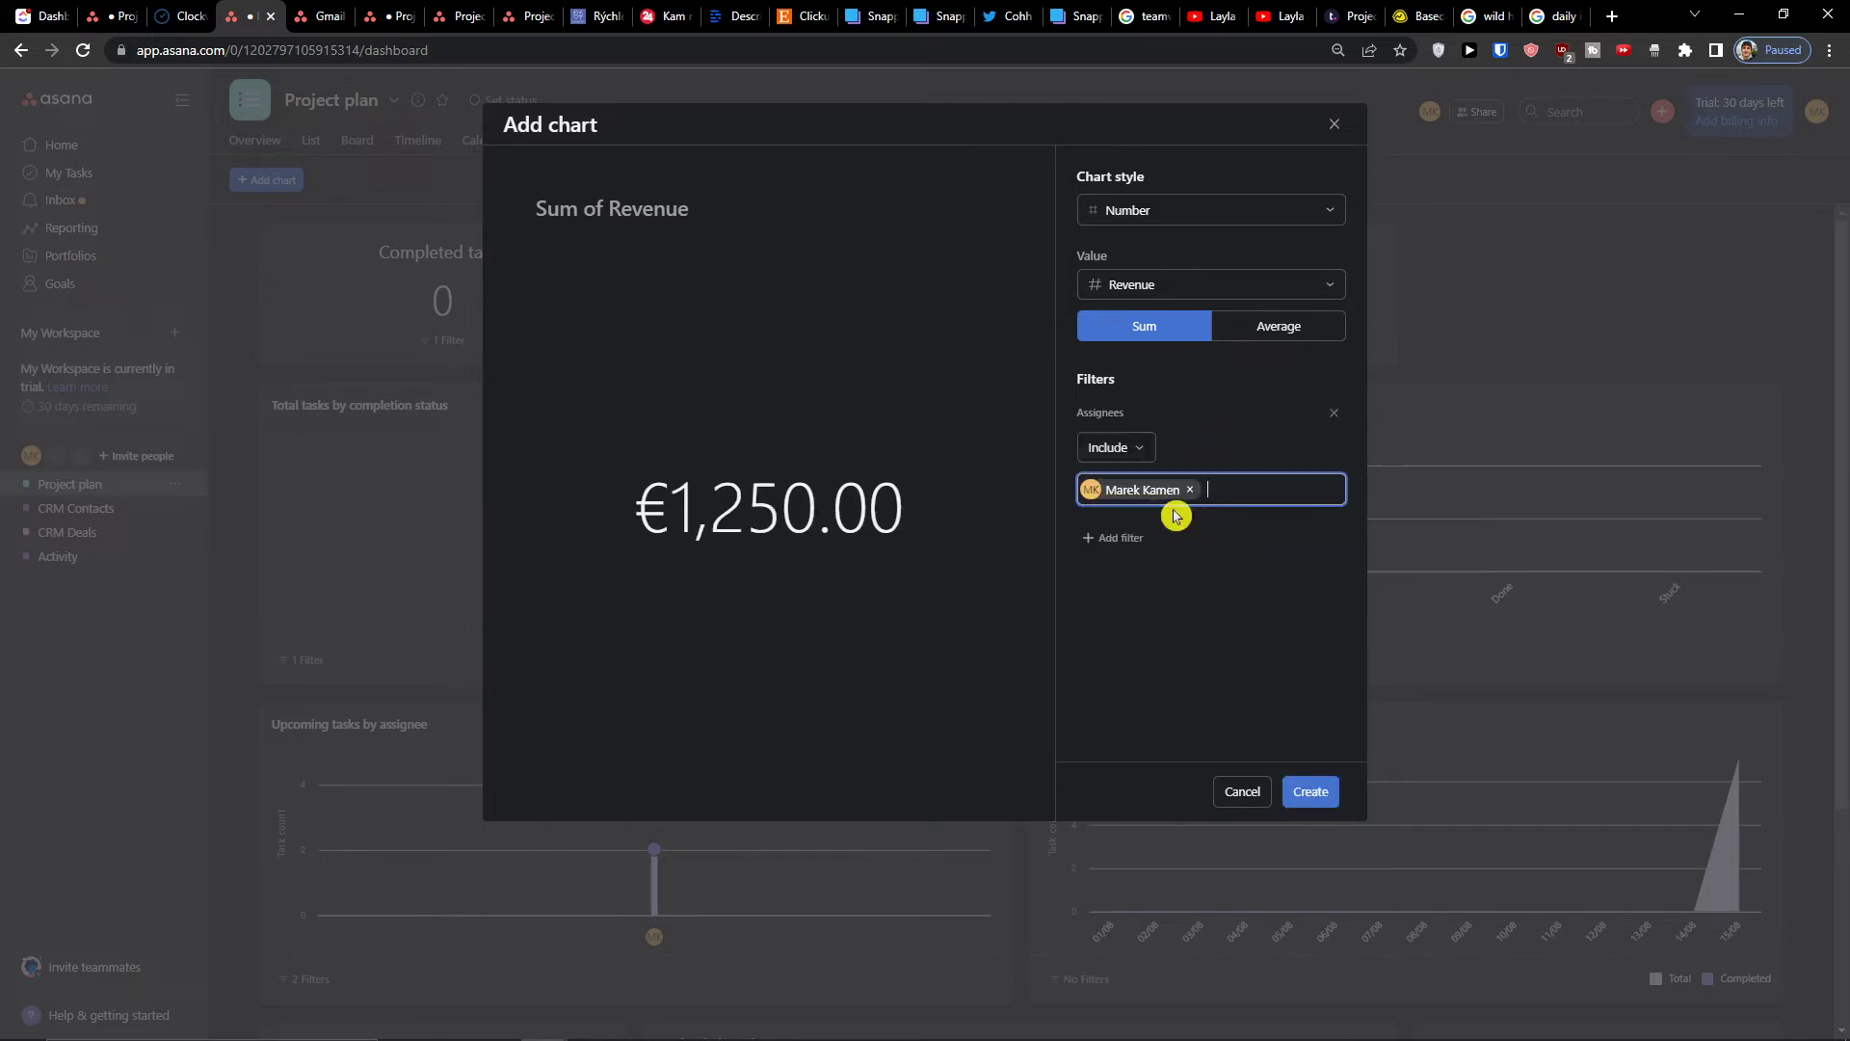
pyautogui.click(1104, 453)
pyautogui.click(1121, 482)
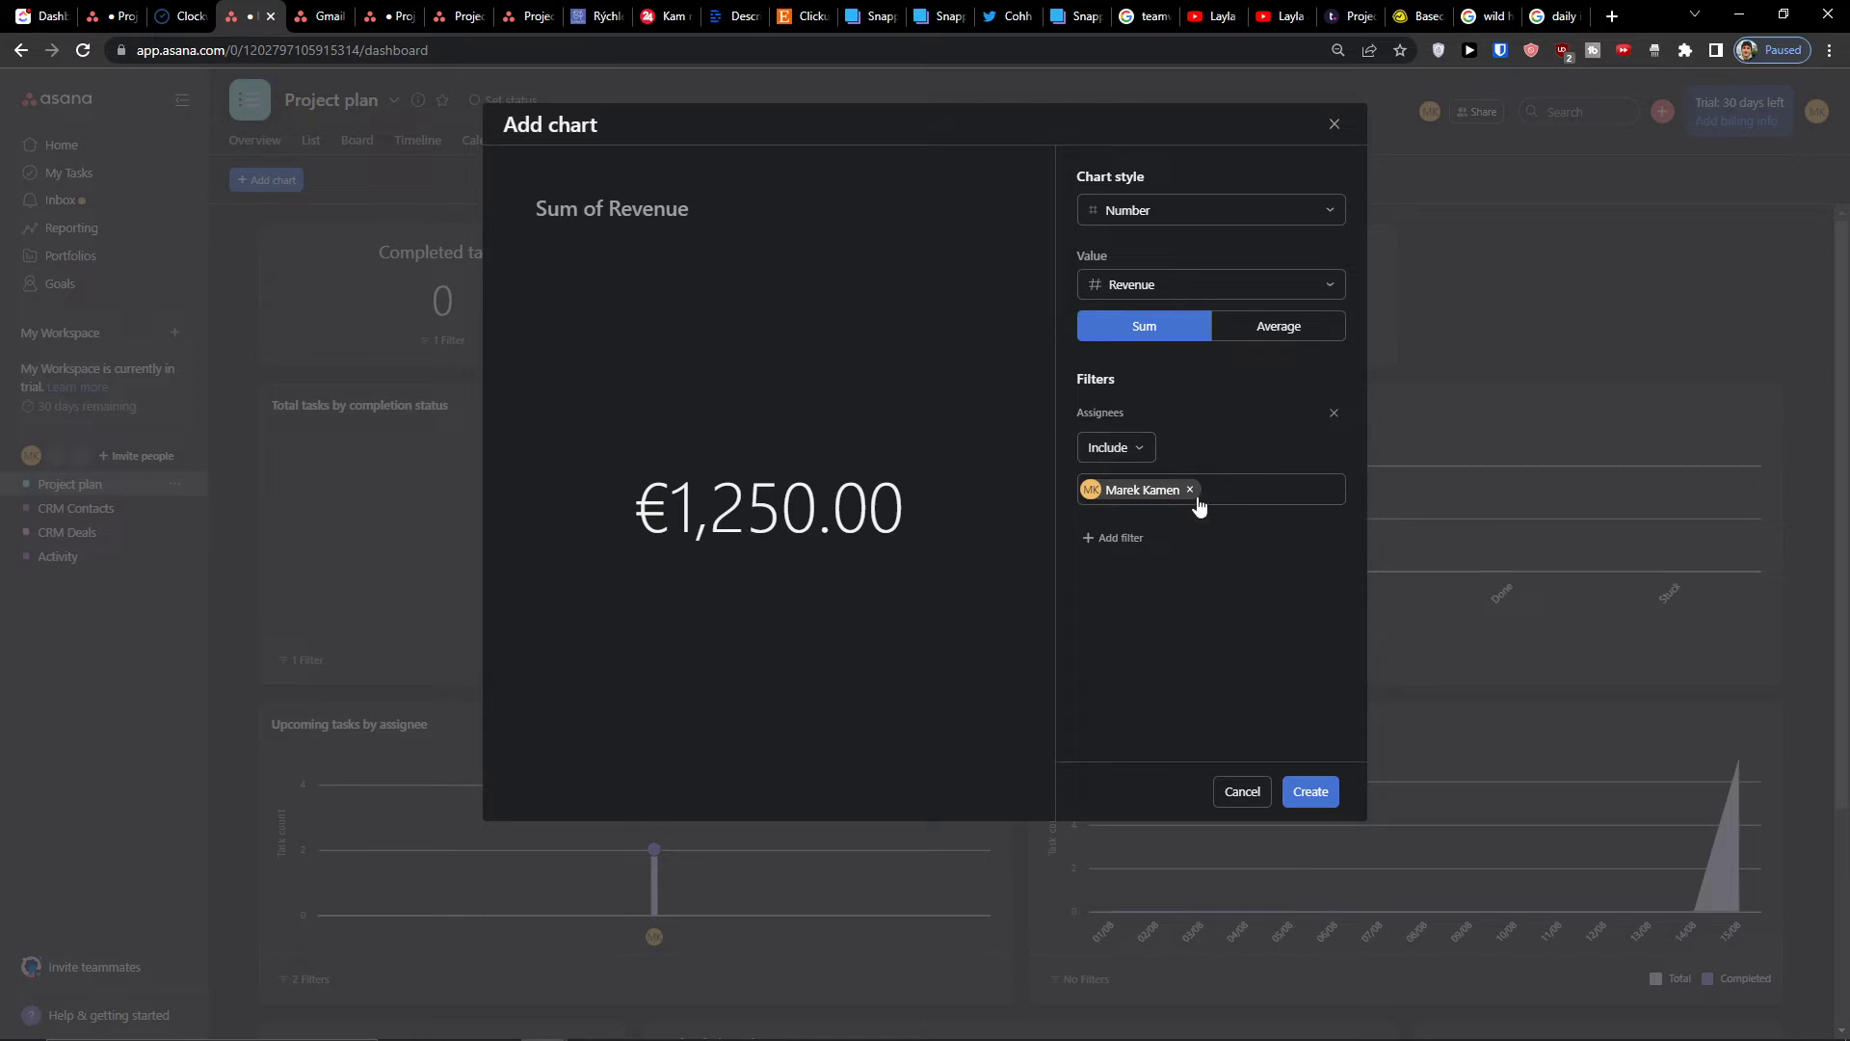
pyautogui.click(1190, 490)
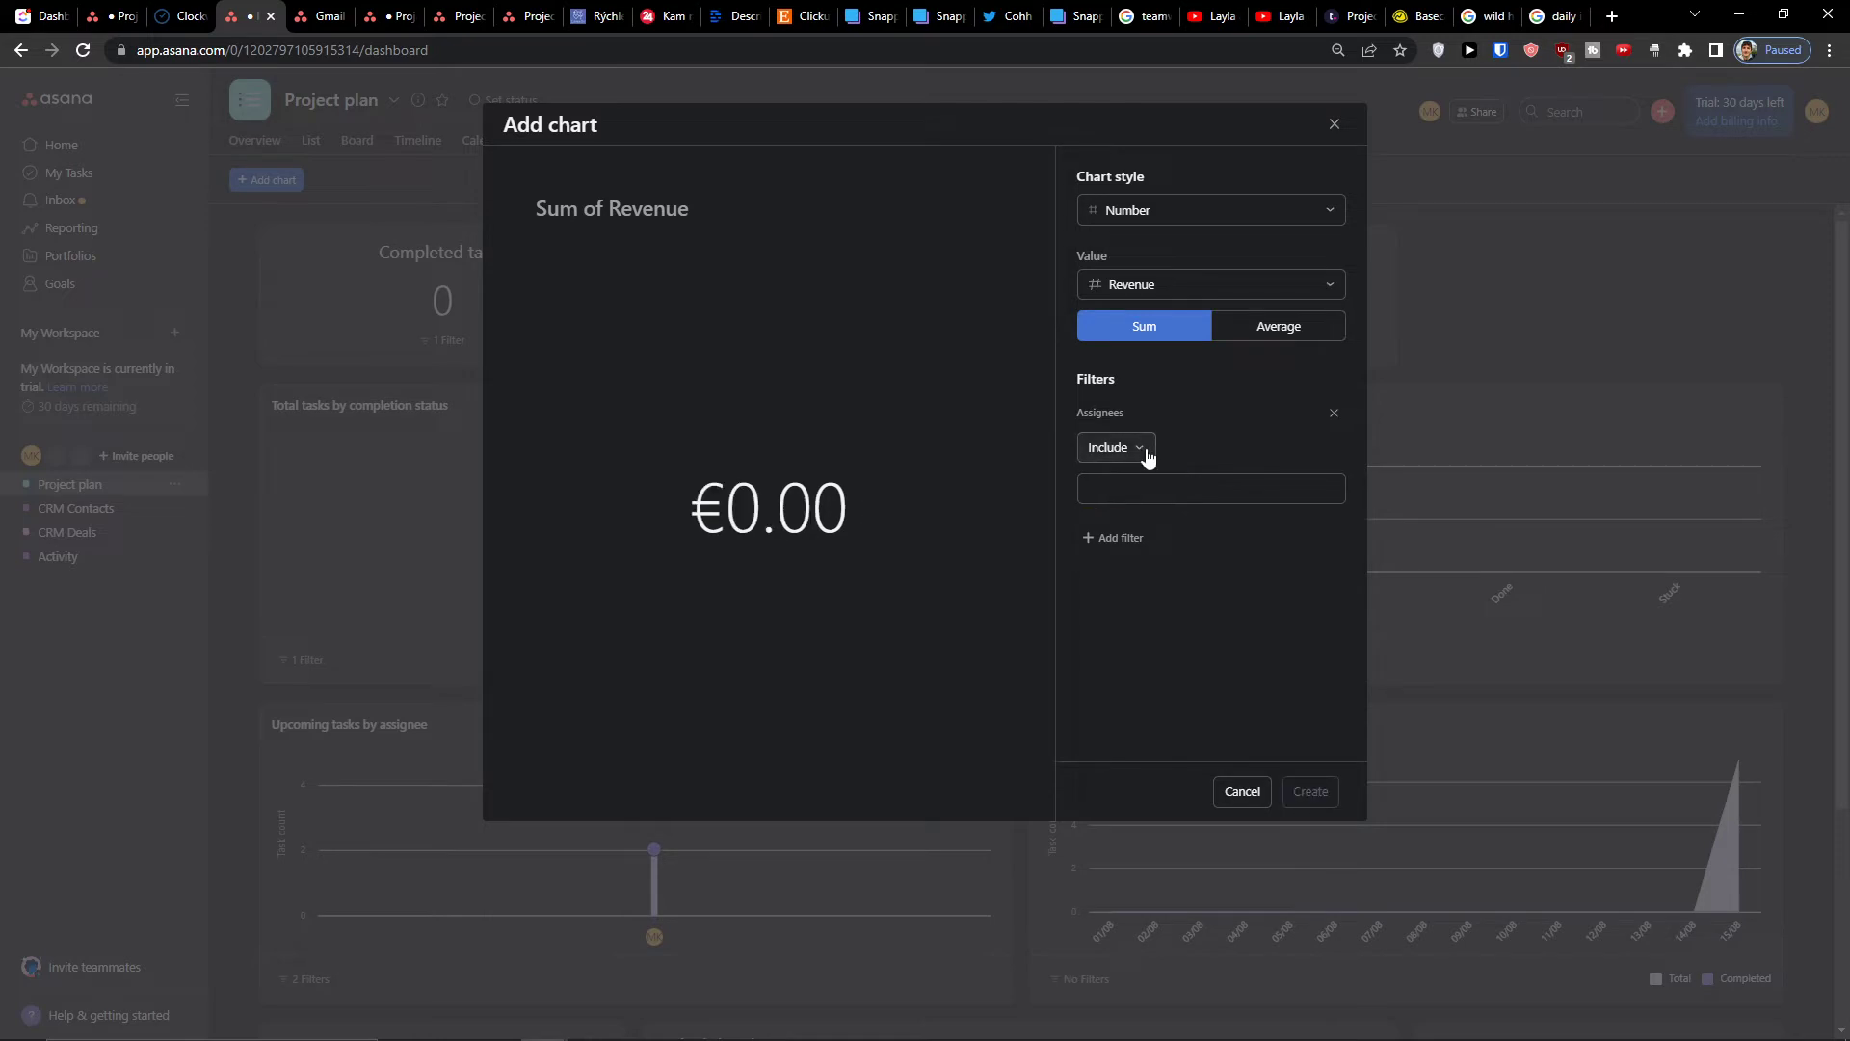
pyautogui.click(1335, 414)
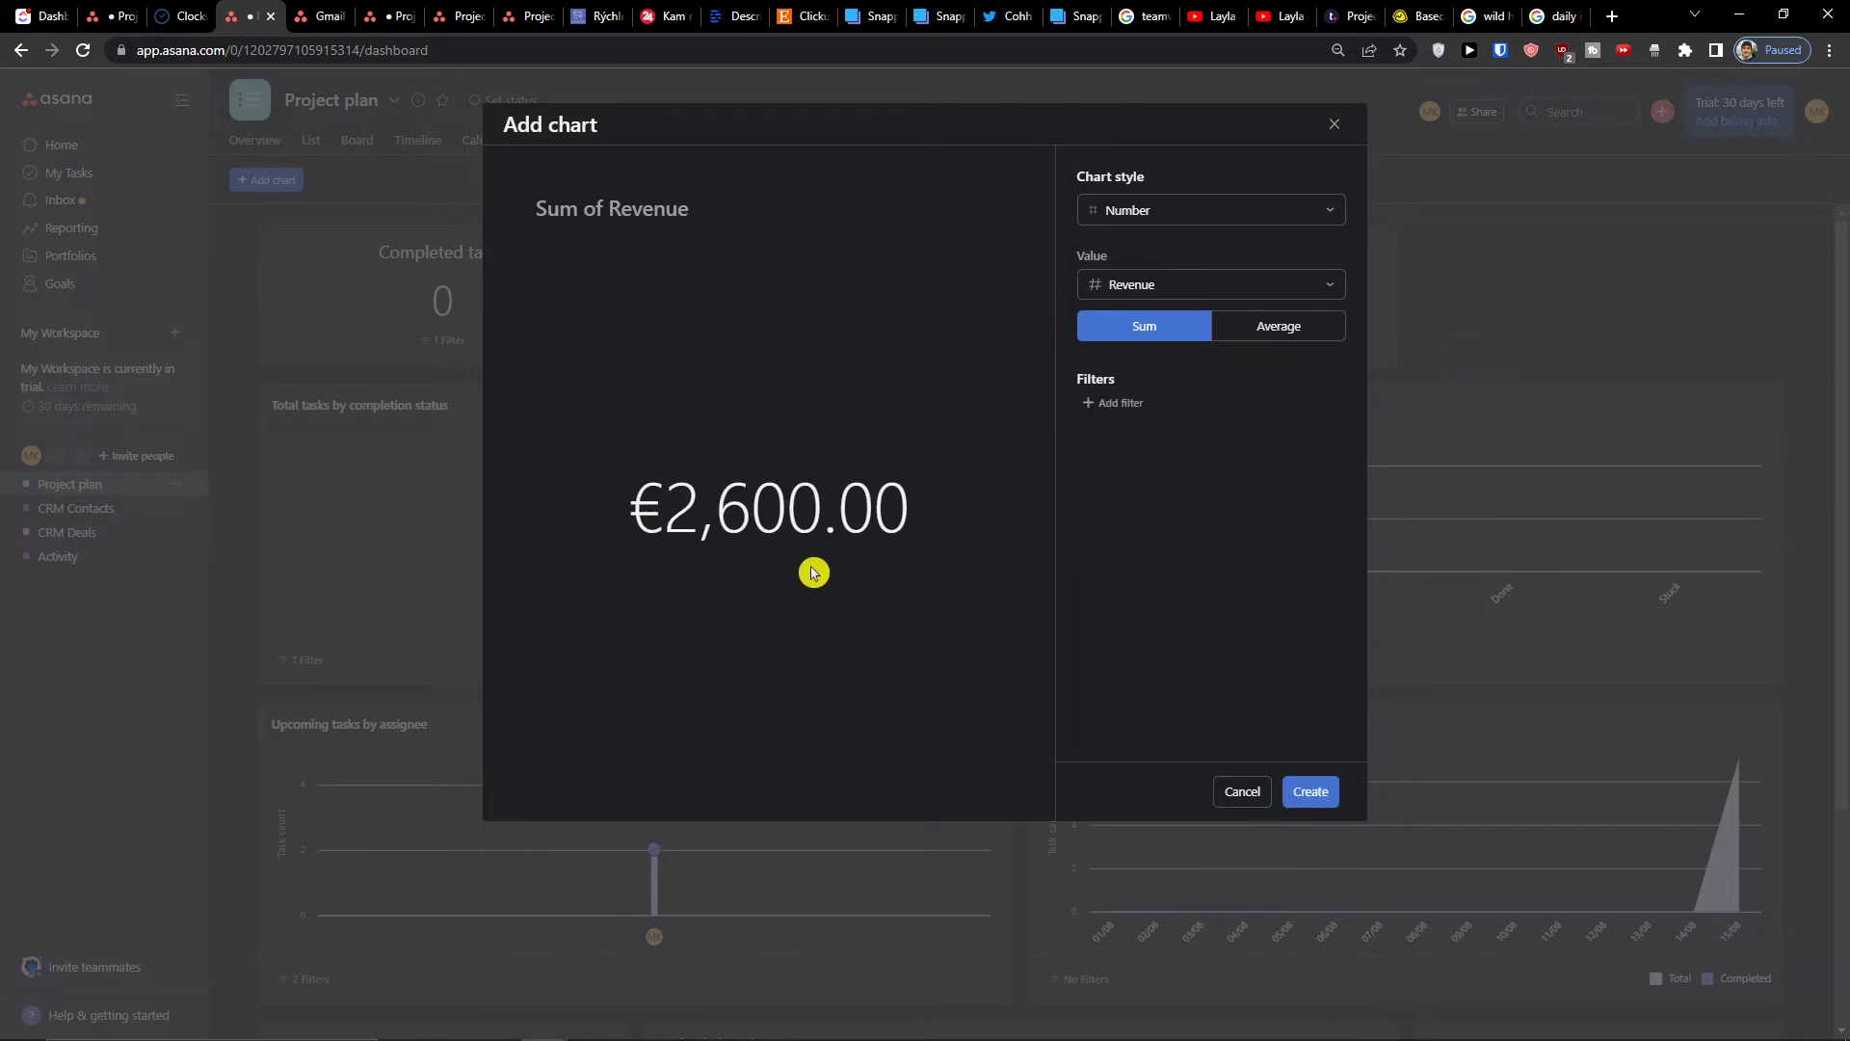
pyautogui.click(1284, 781)
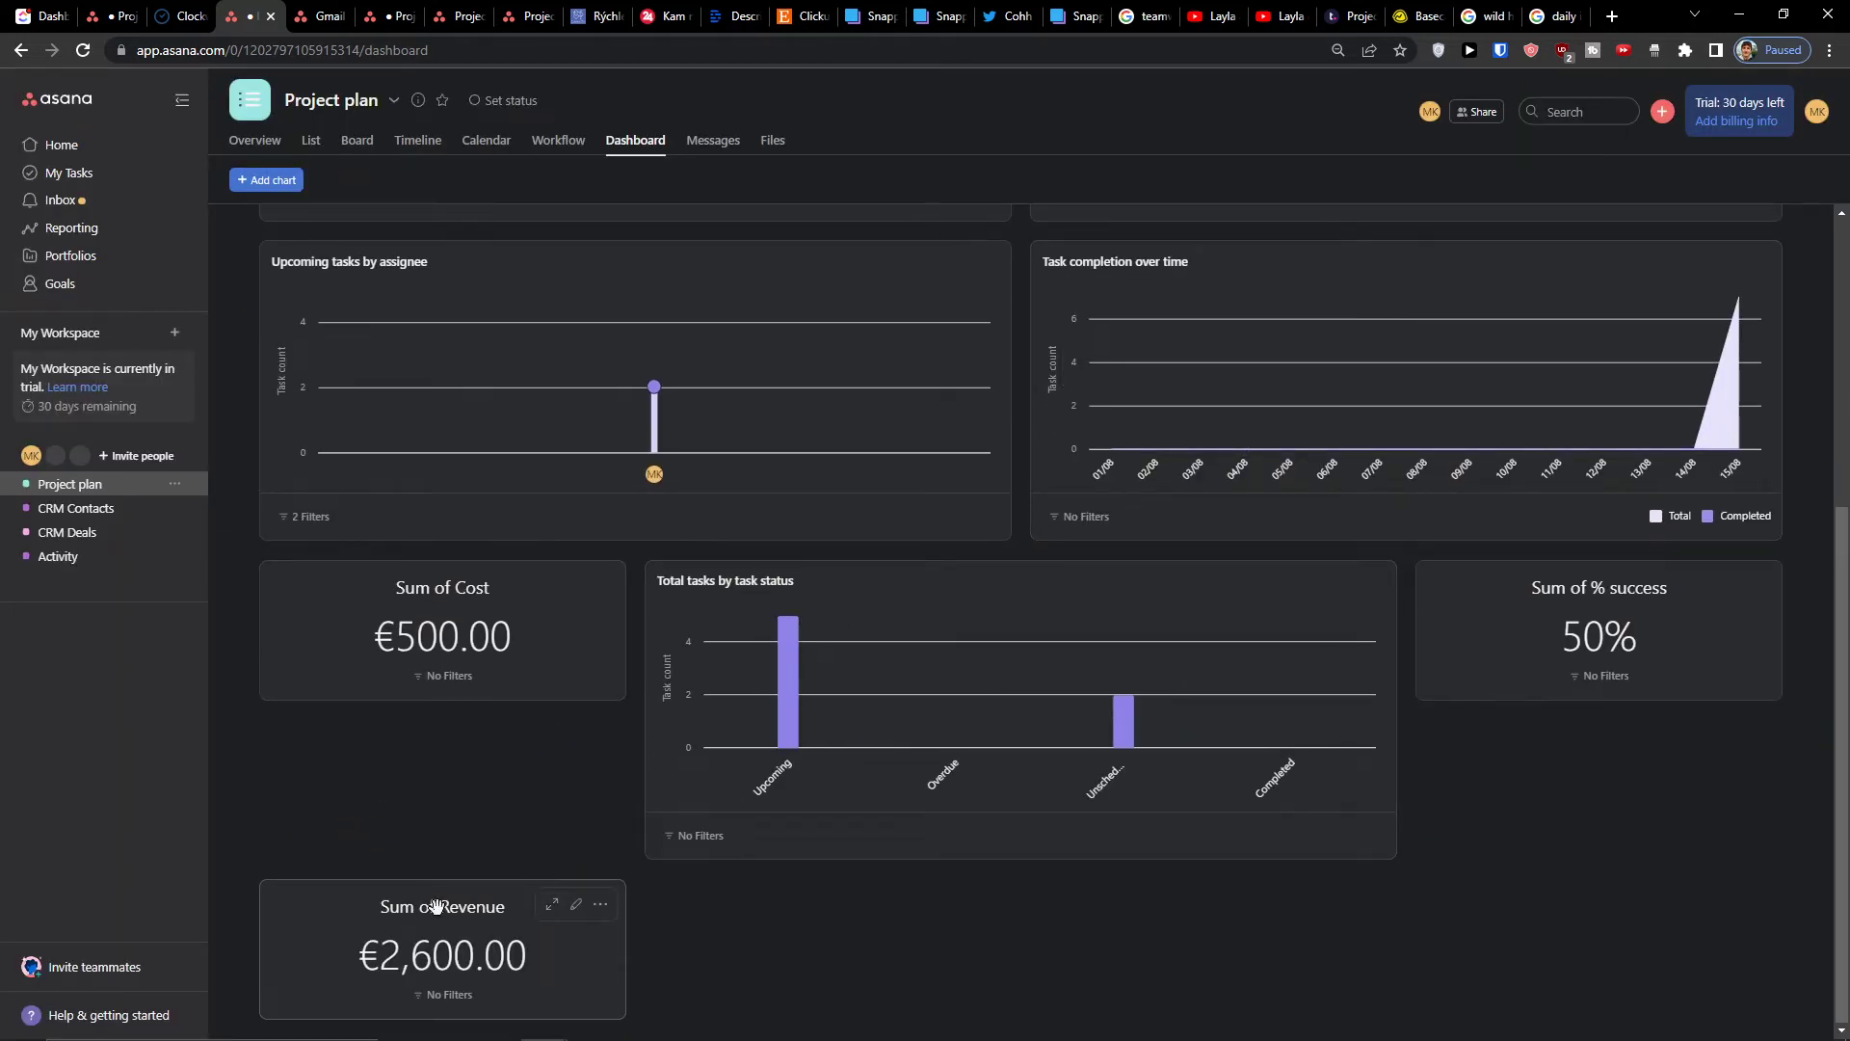
# Move the Sum of Revenue card (€2,600.00) into the top row beside Total tasks.
pyautogui.moveTo(436, 906); pyautogui.dragTo(1581, 702)
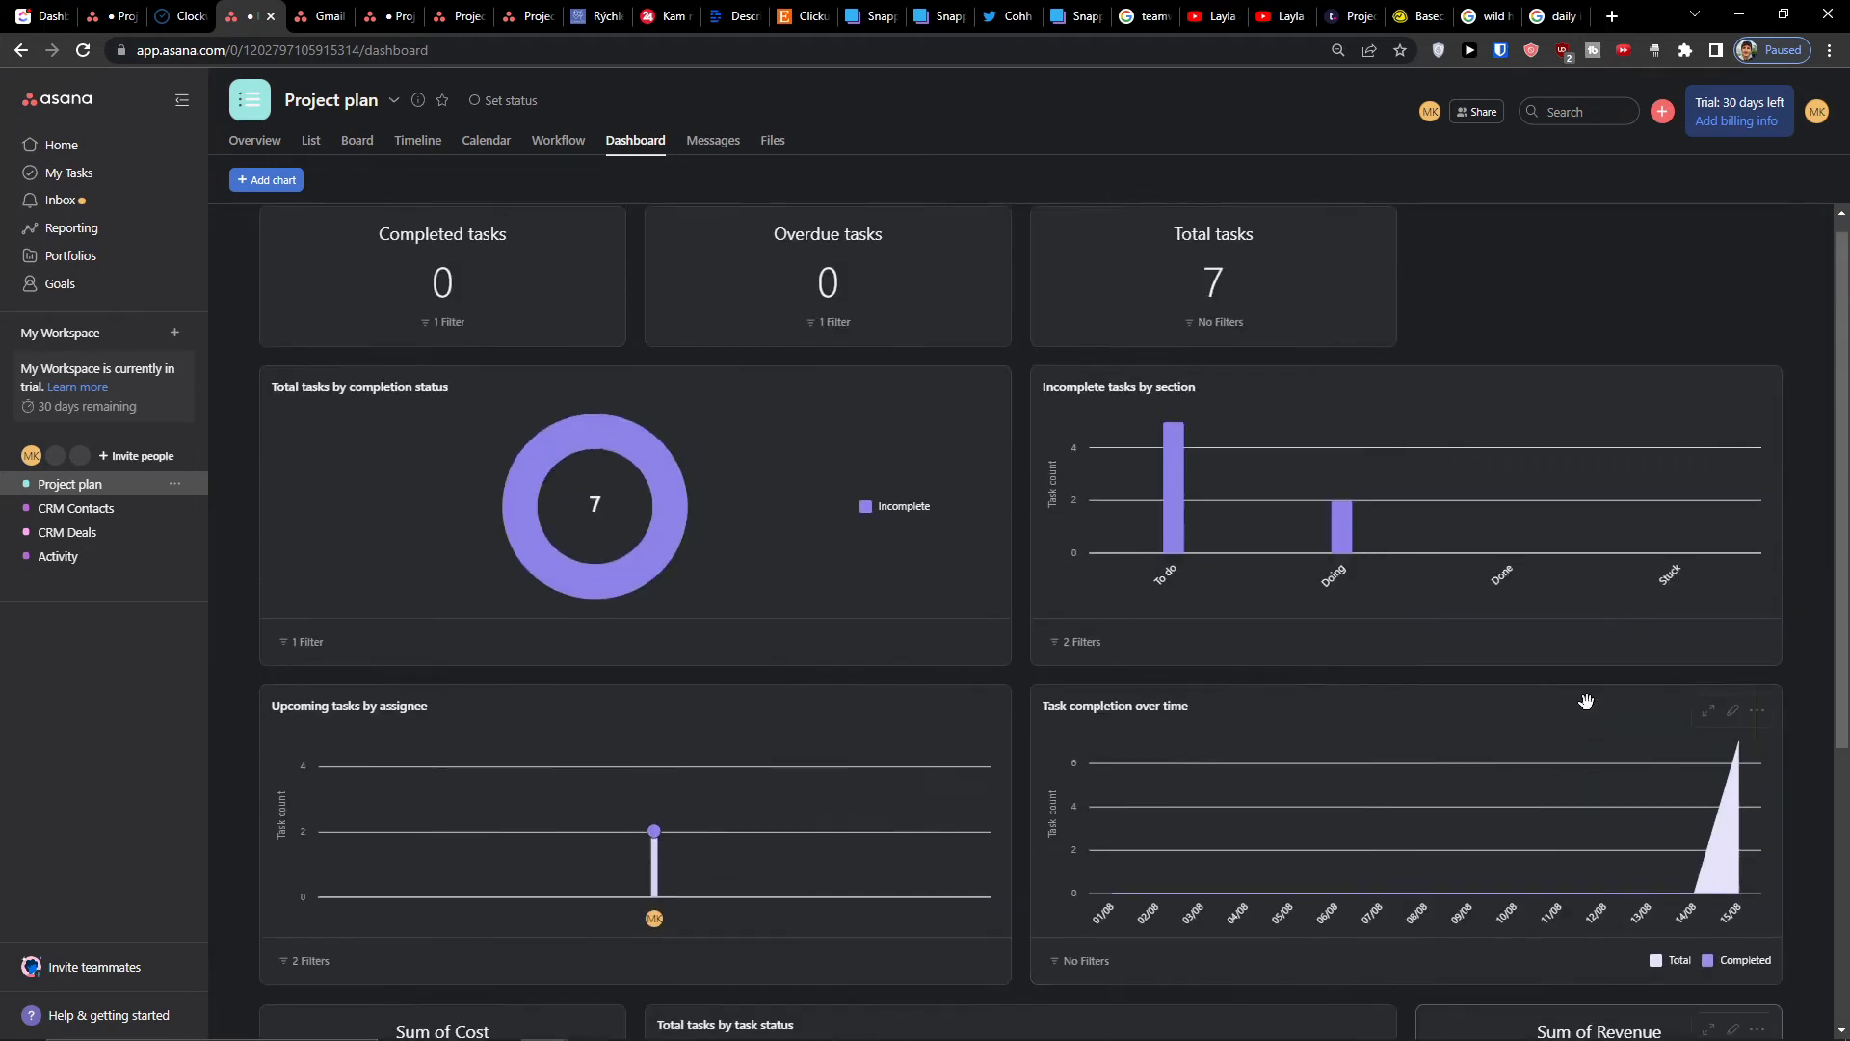
pyautogui.scroll(-2, 1543, 841)
pyautogui.moveTo(1543, 842); pyautogui.dragTo(1516, 294)
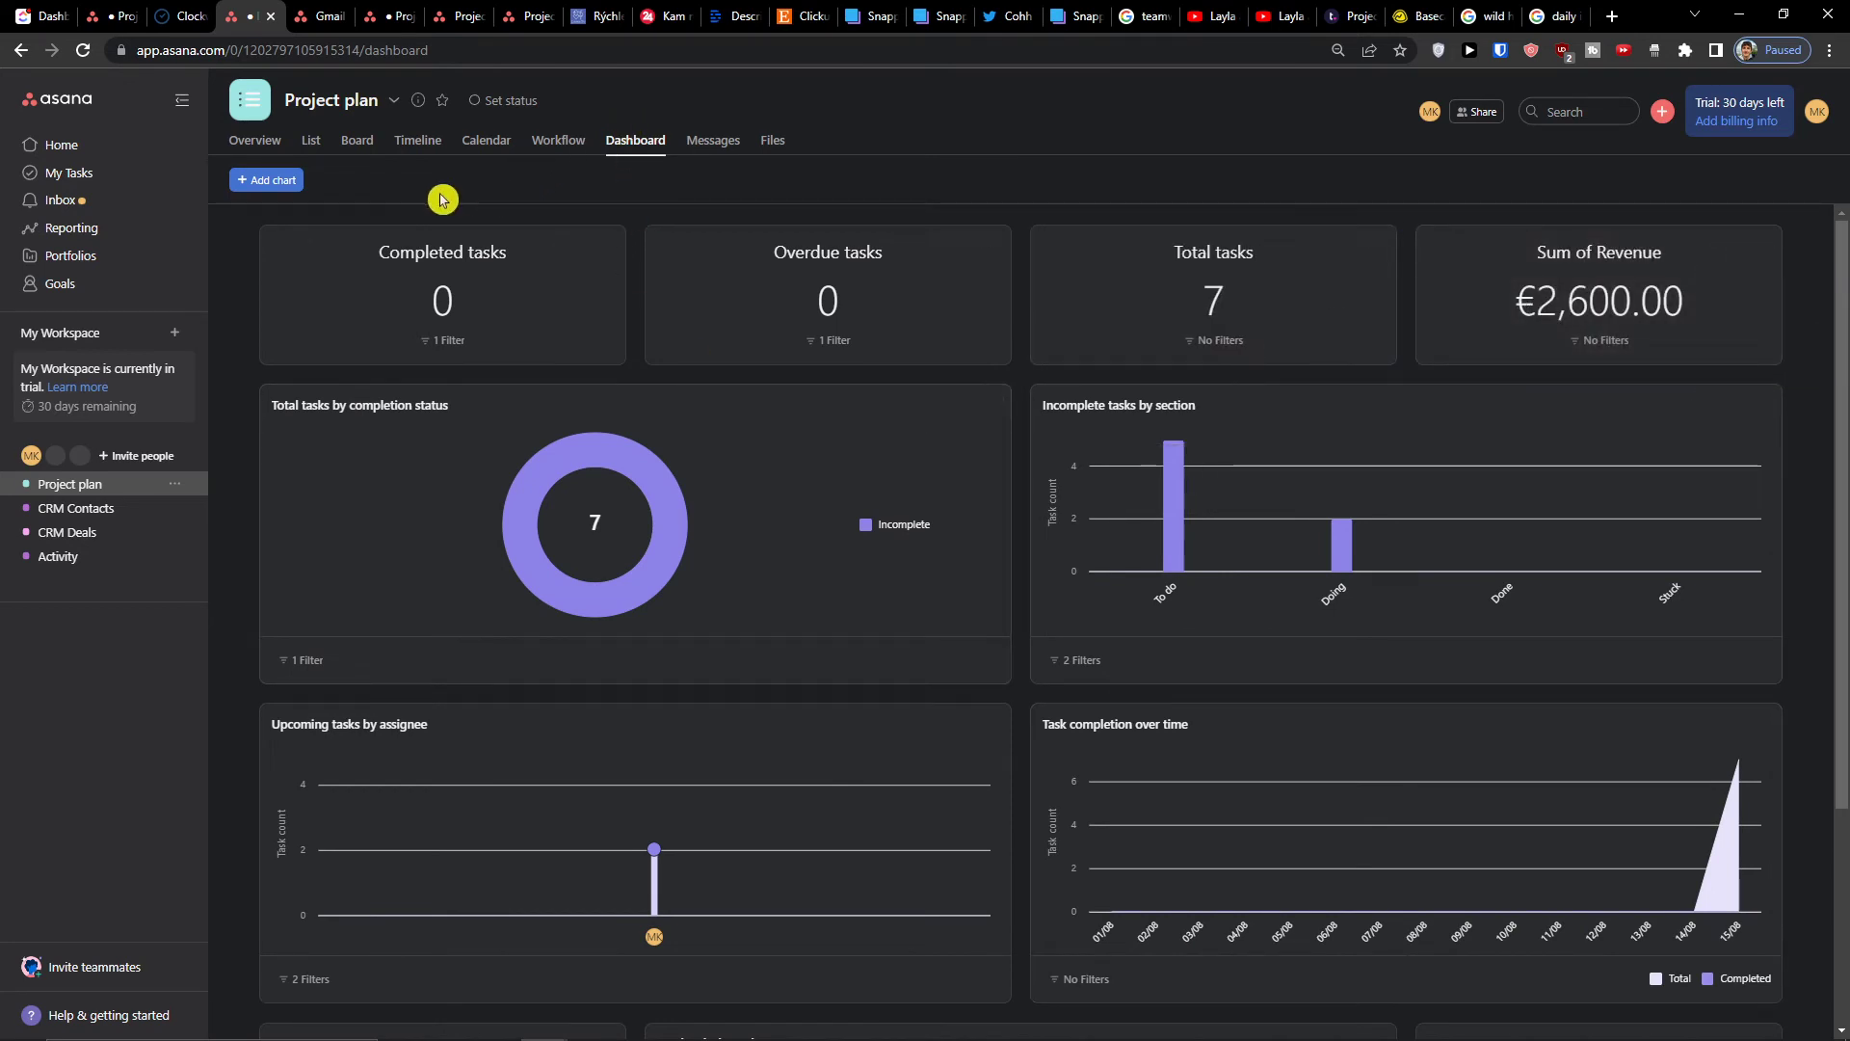
pyautogui.click(254, 181)
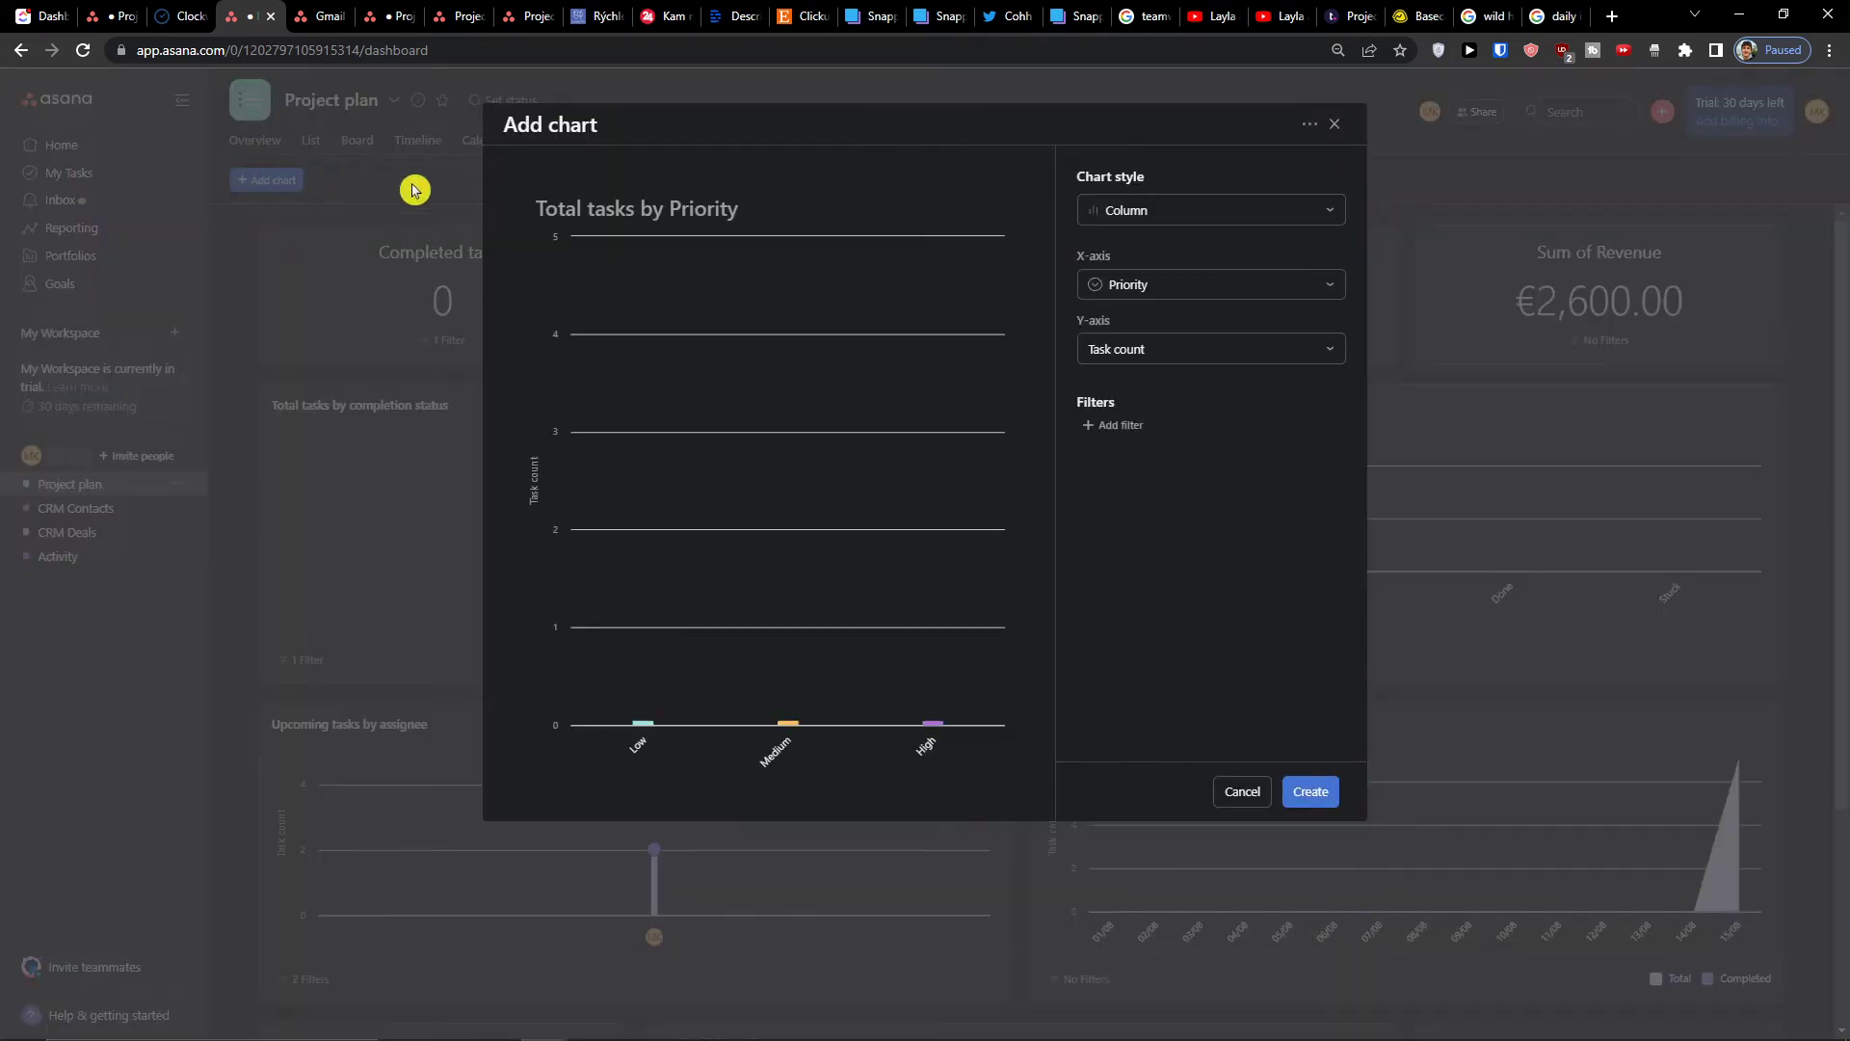
pyautogui.click(1135, 212)
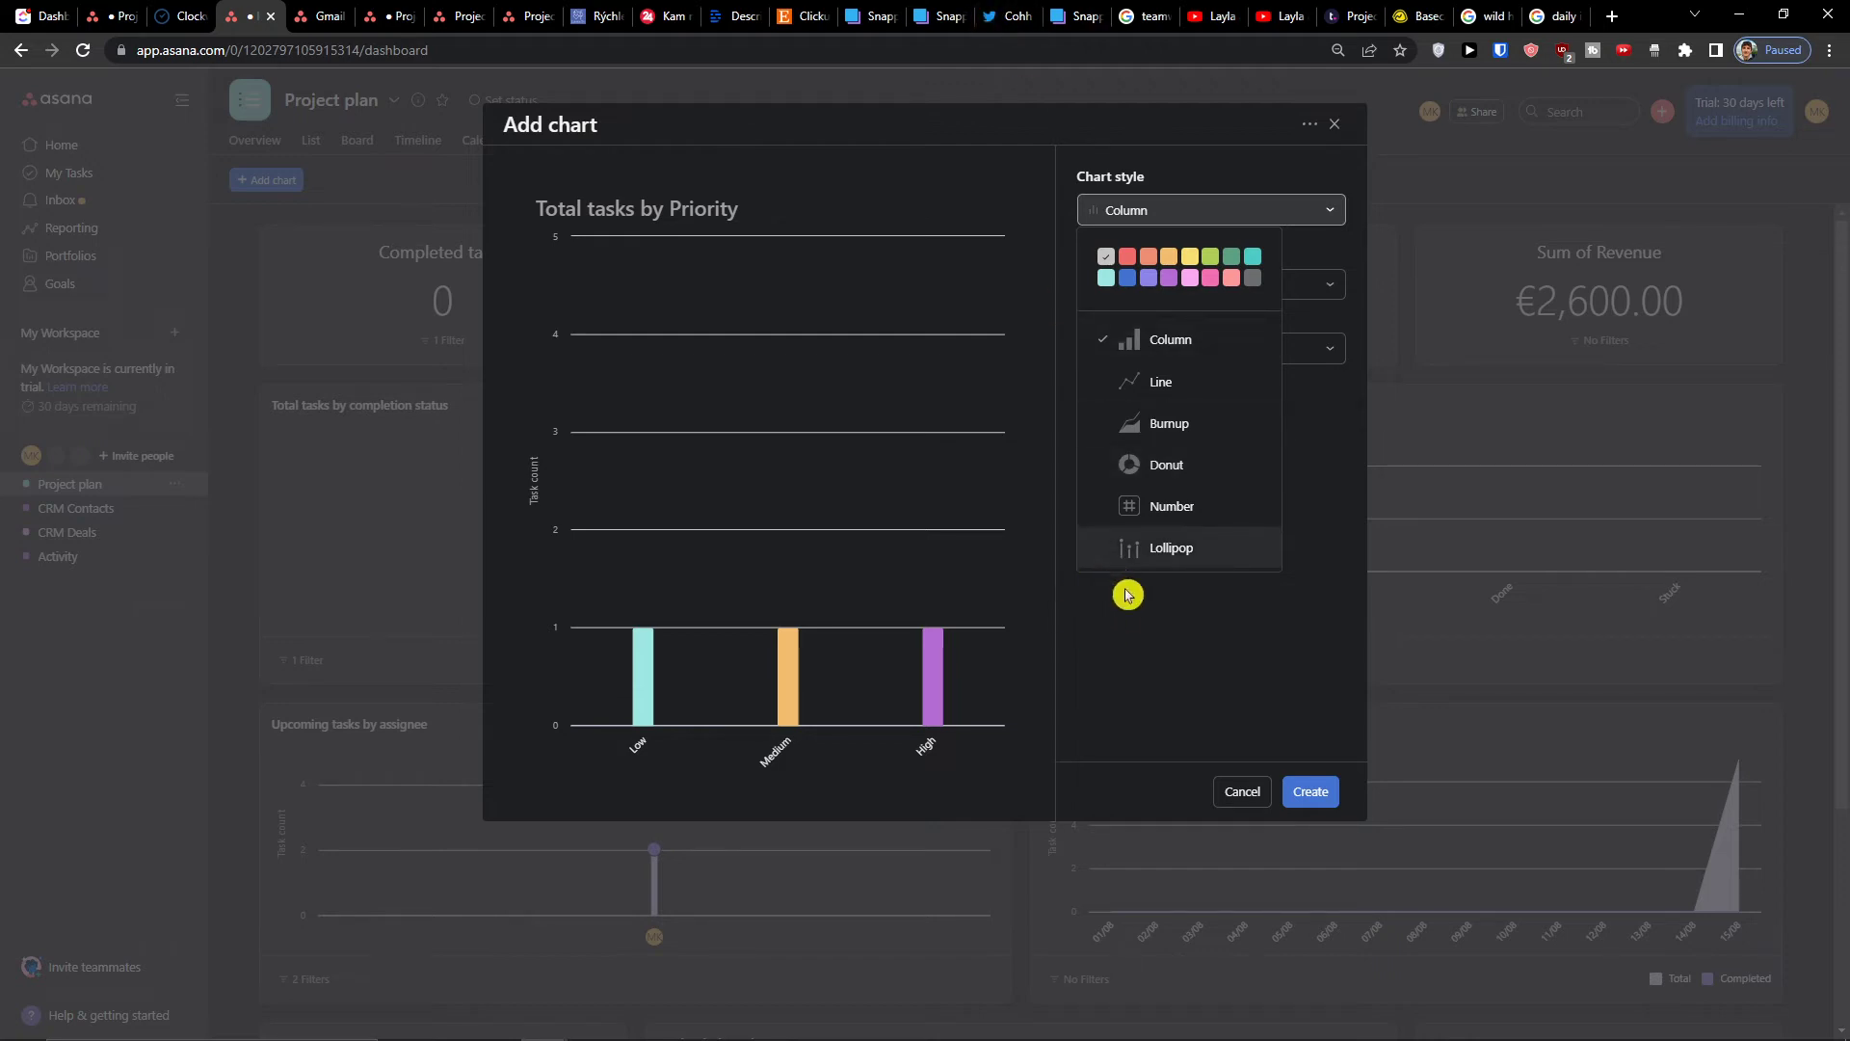
pyautogui.click(1168, 561)
pyautogui.moveTo(617, 618)
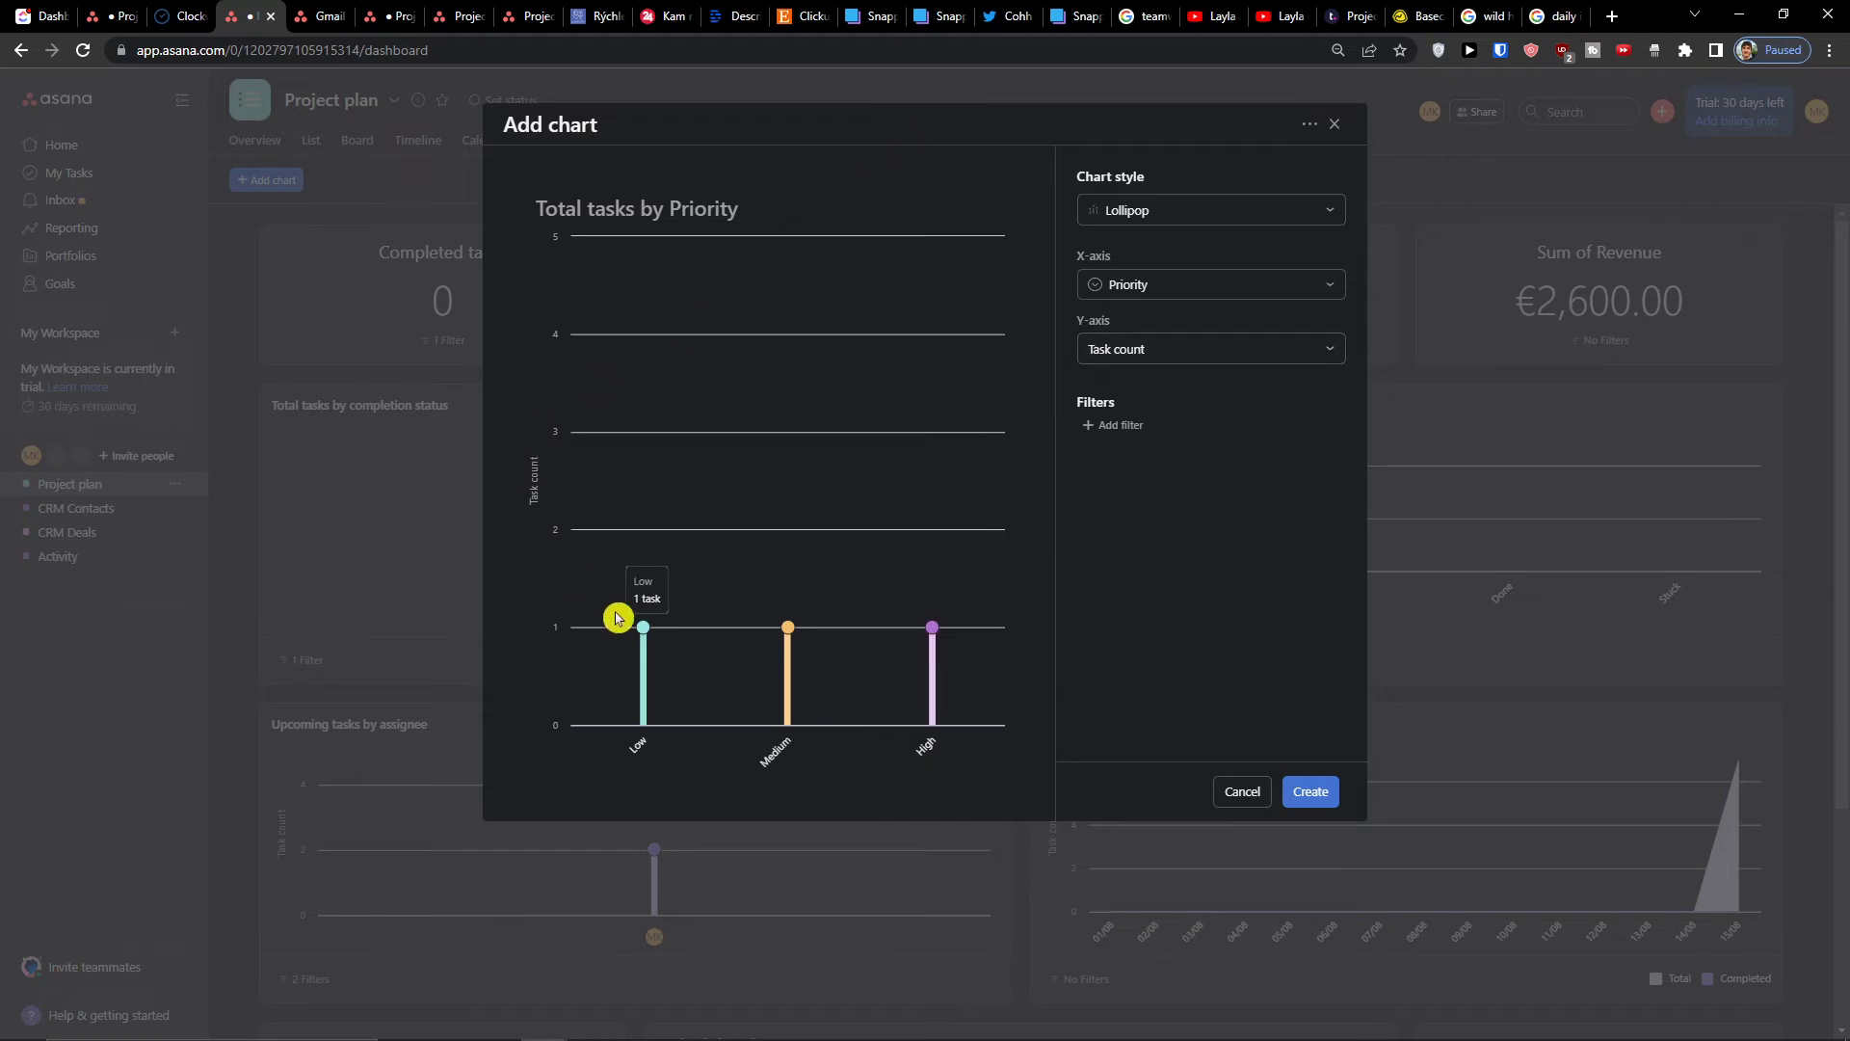
pyautogui.click(1152, 287)
pyautogui.click(1152, 327)
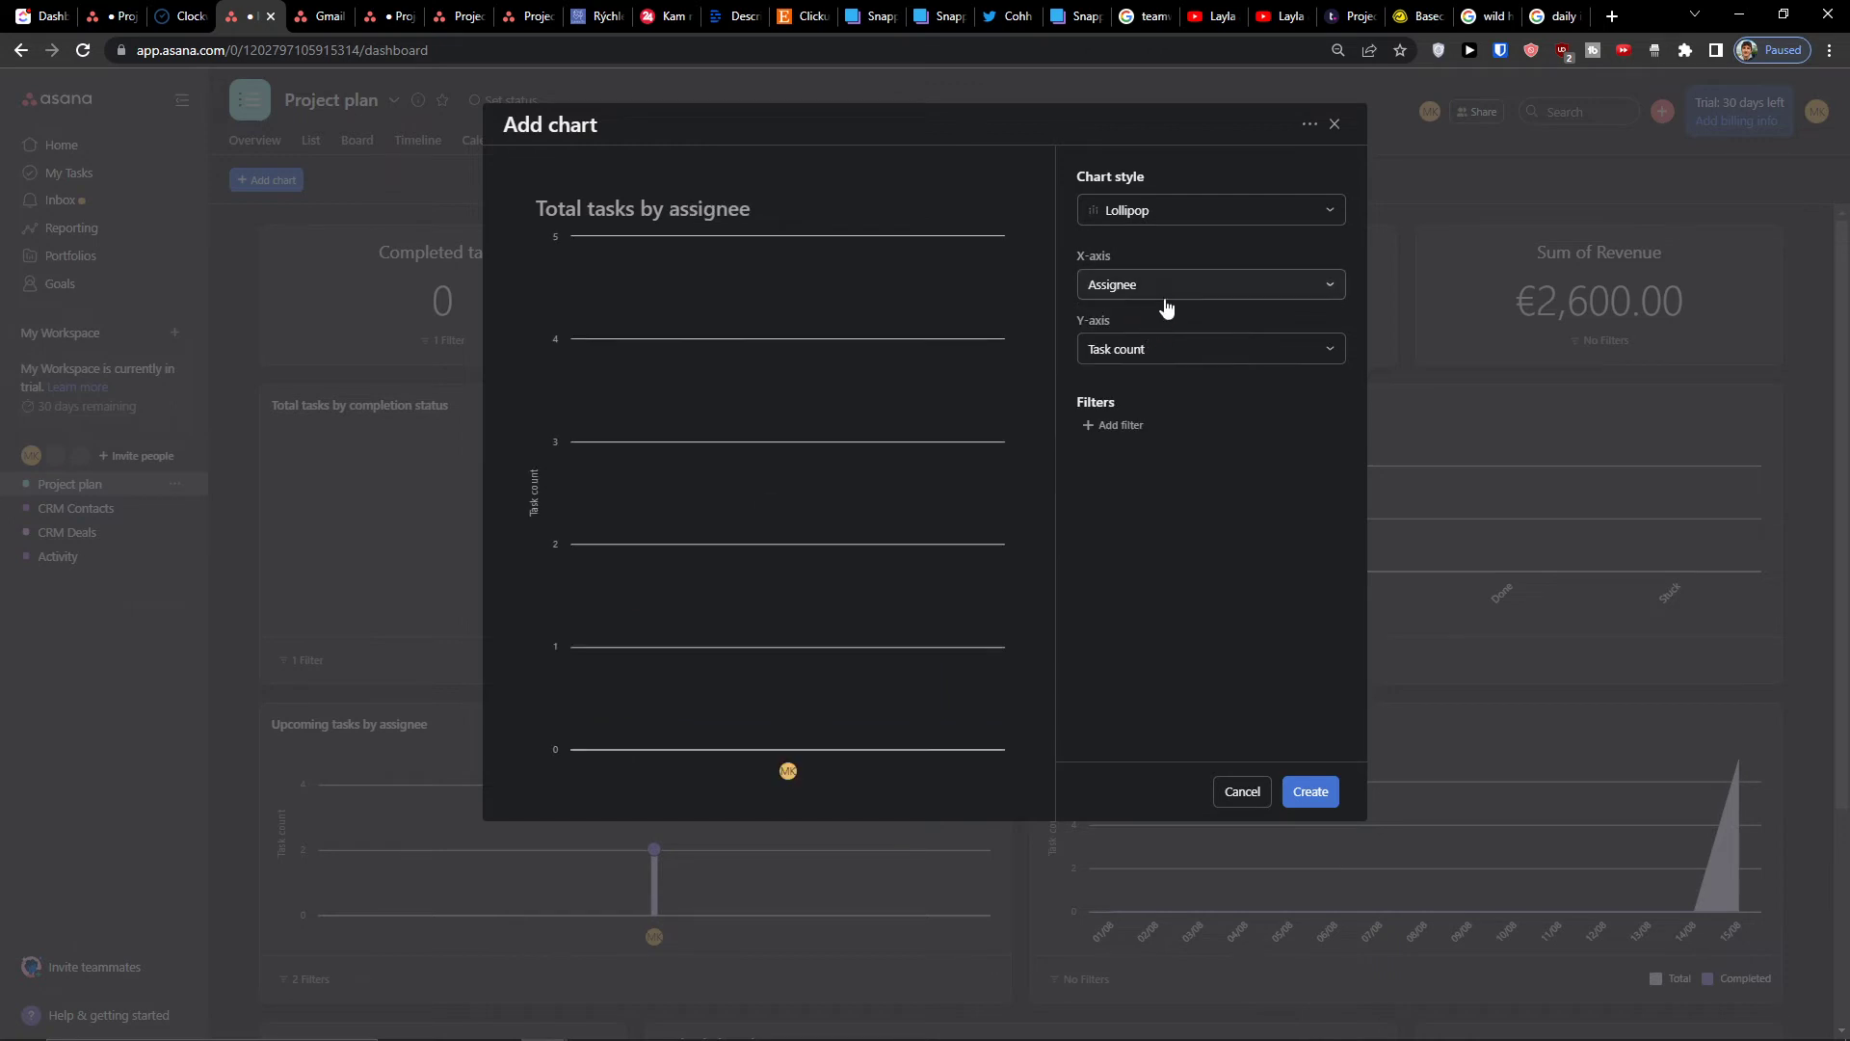
pyautogui.click(1166, 295)
pyautogui.click(1173, 355)
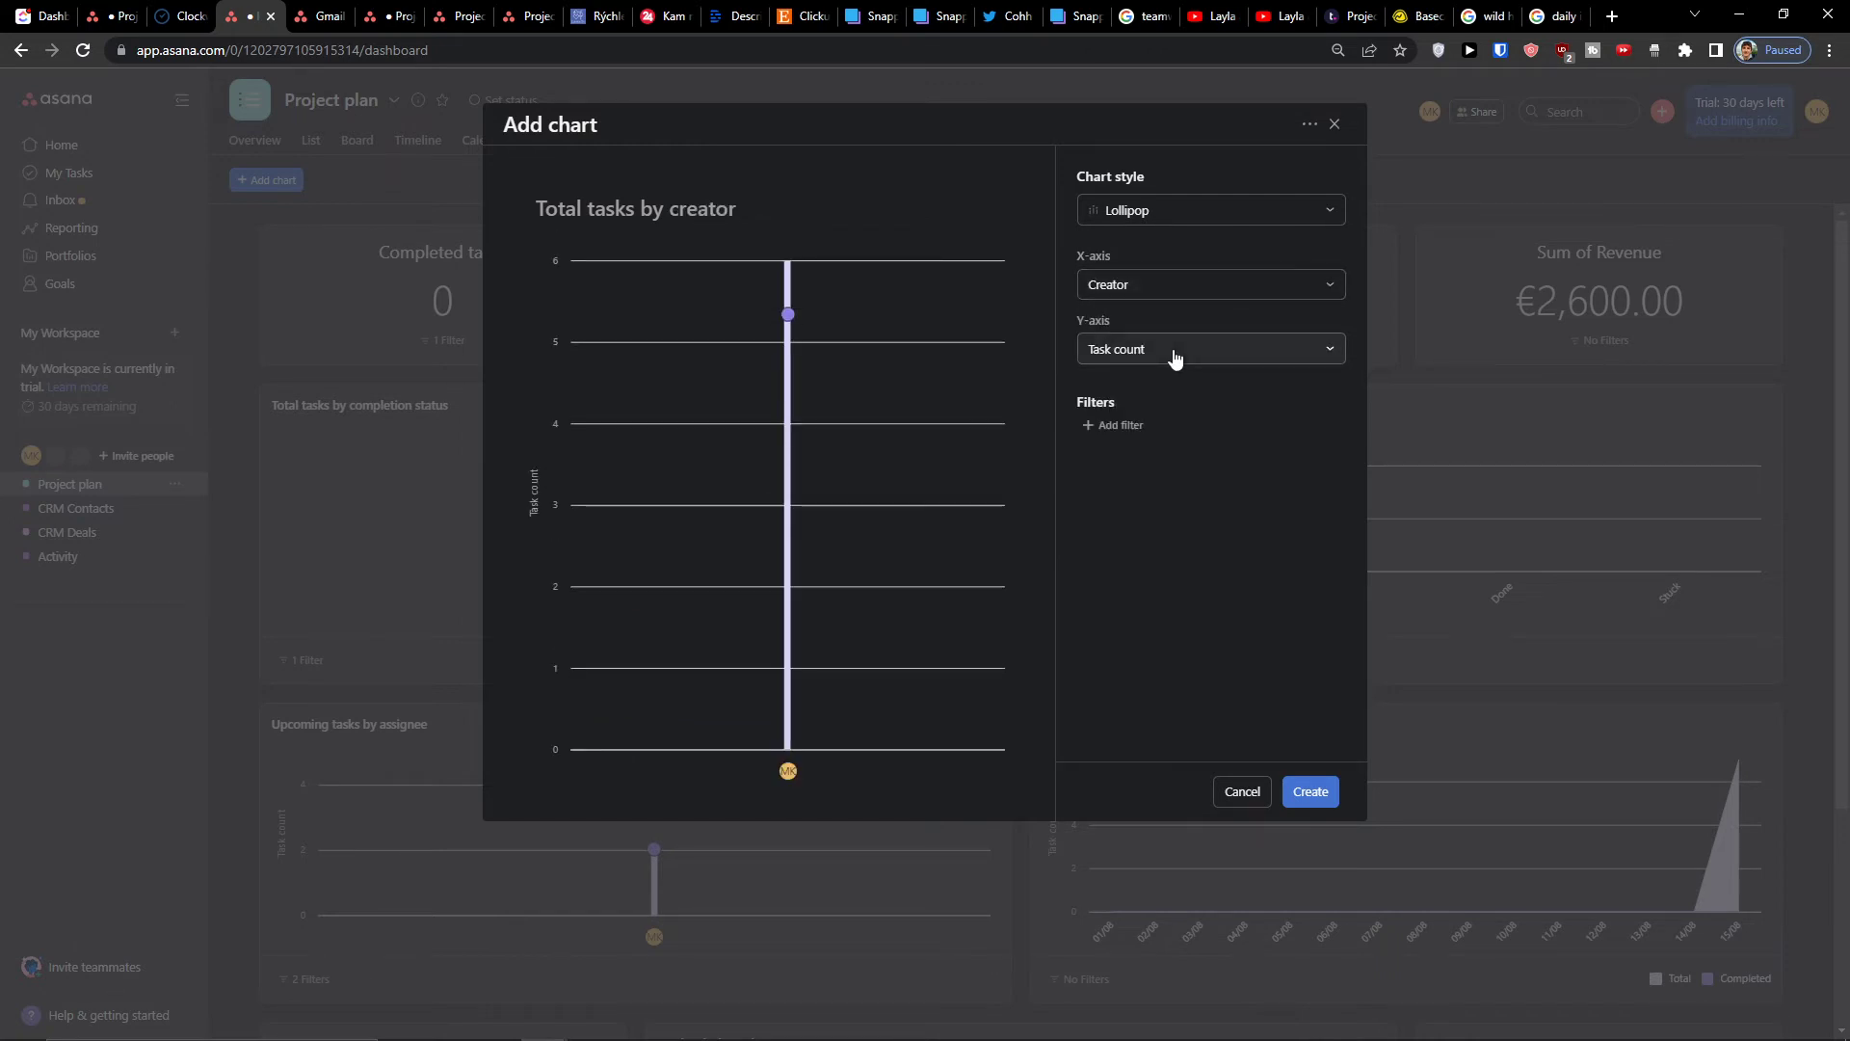
pyautogui.click(1222, 295)
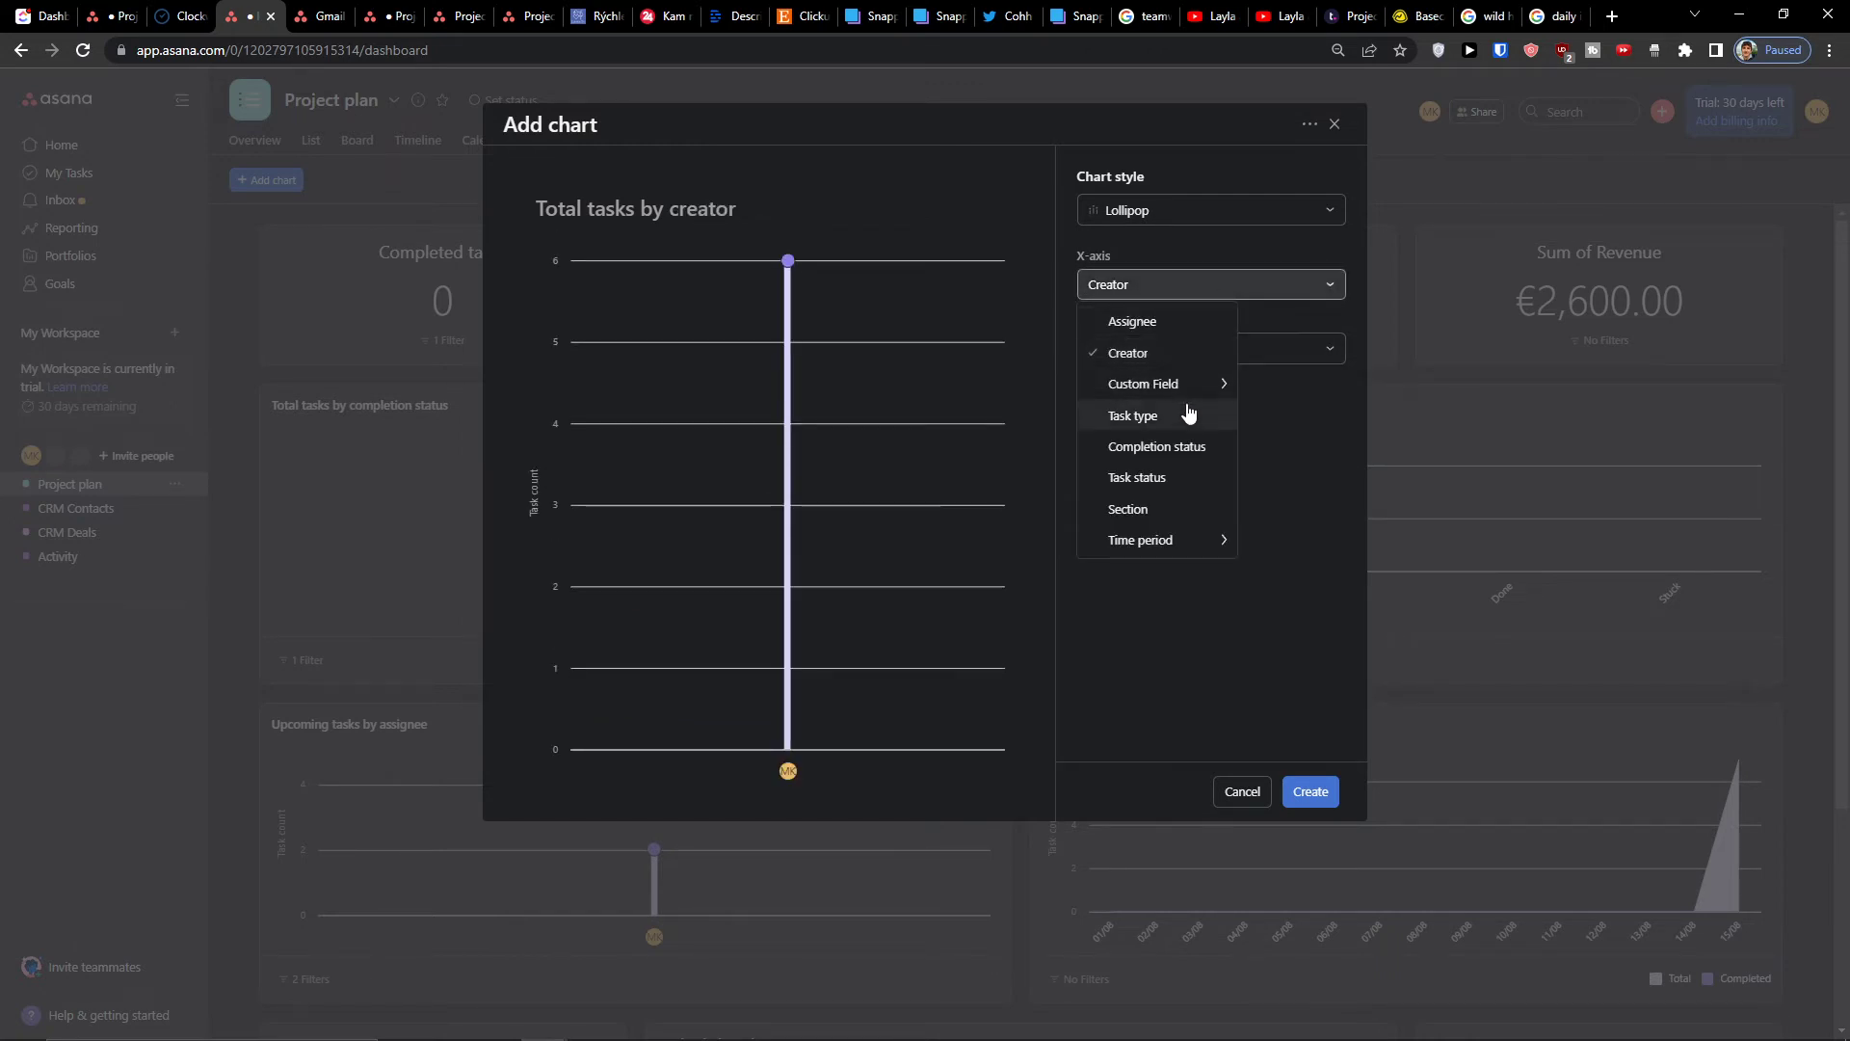
pyautogui.click(1166, 419)
pyautogui.click(1186, 299)
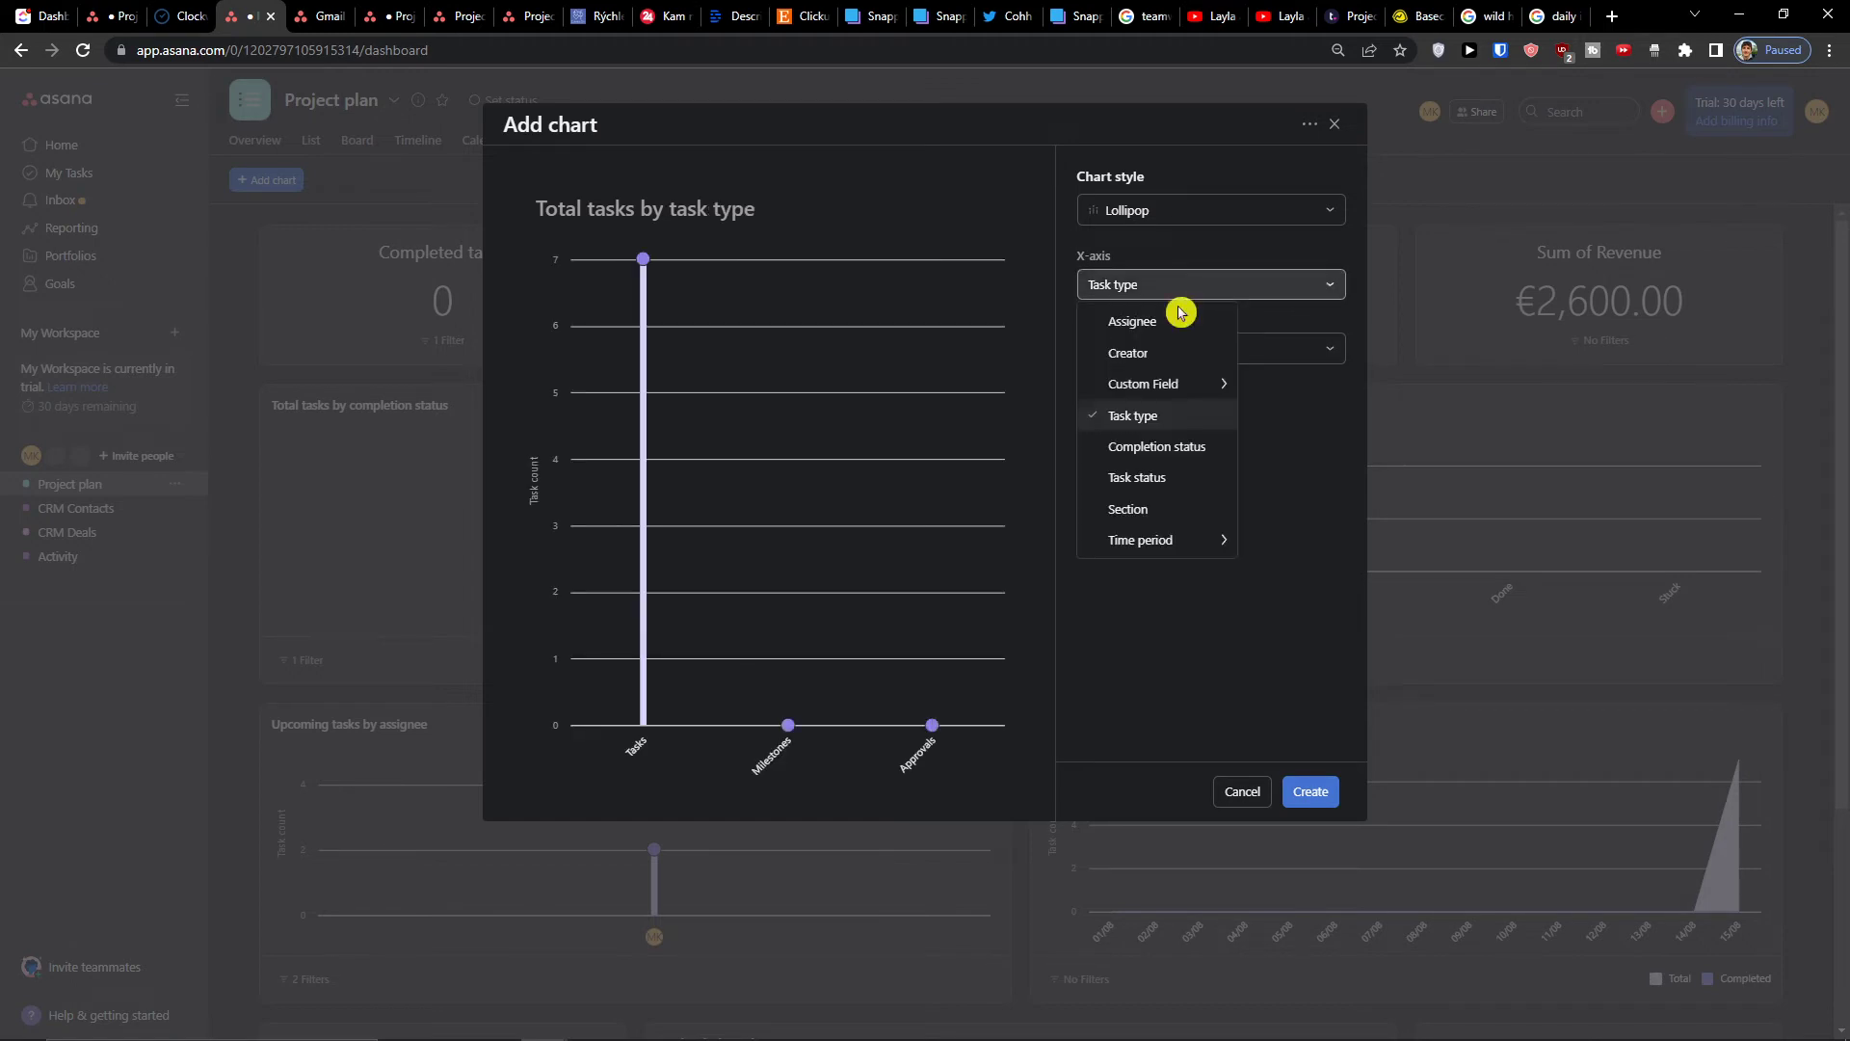
pyautogui.click(1135, 445)
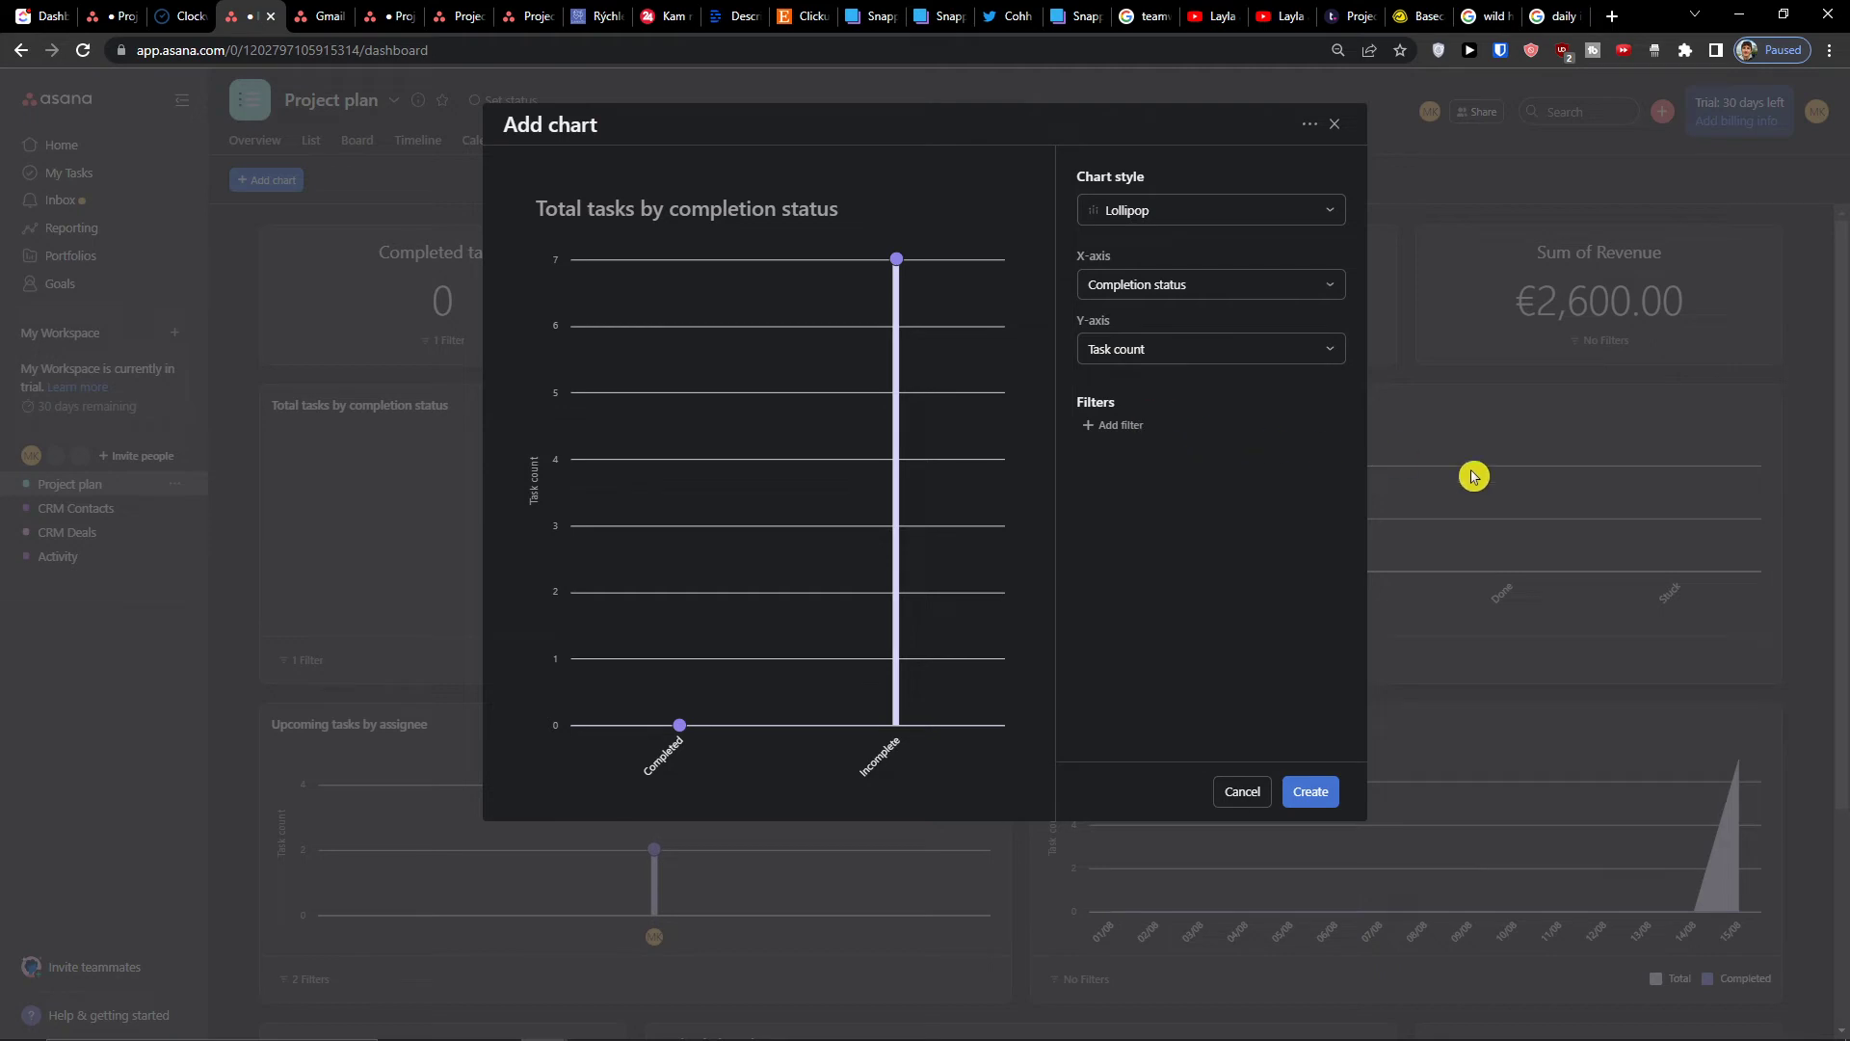
pyautogui.click(1243, 793)
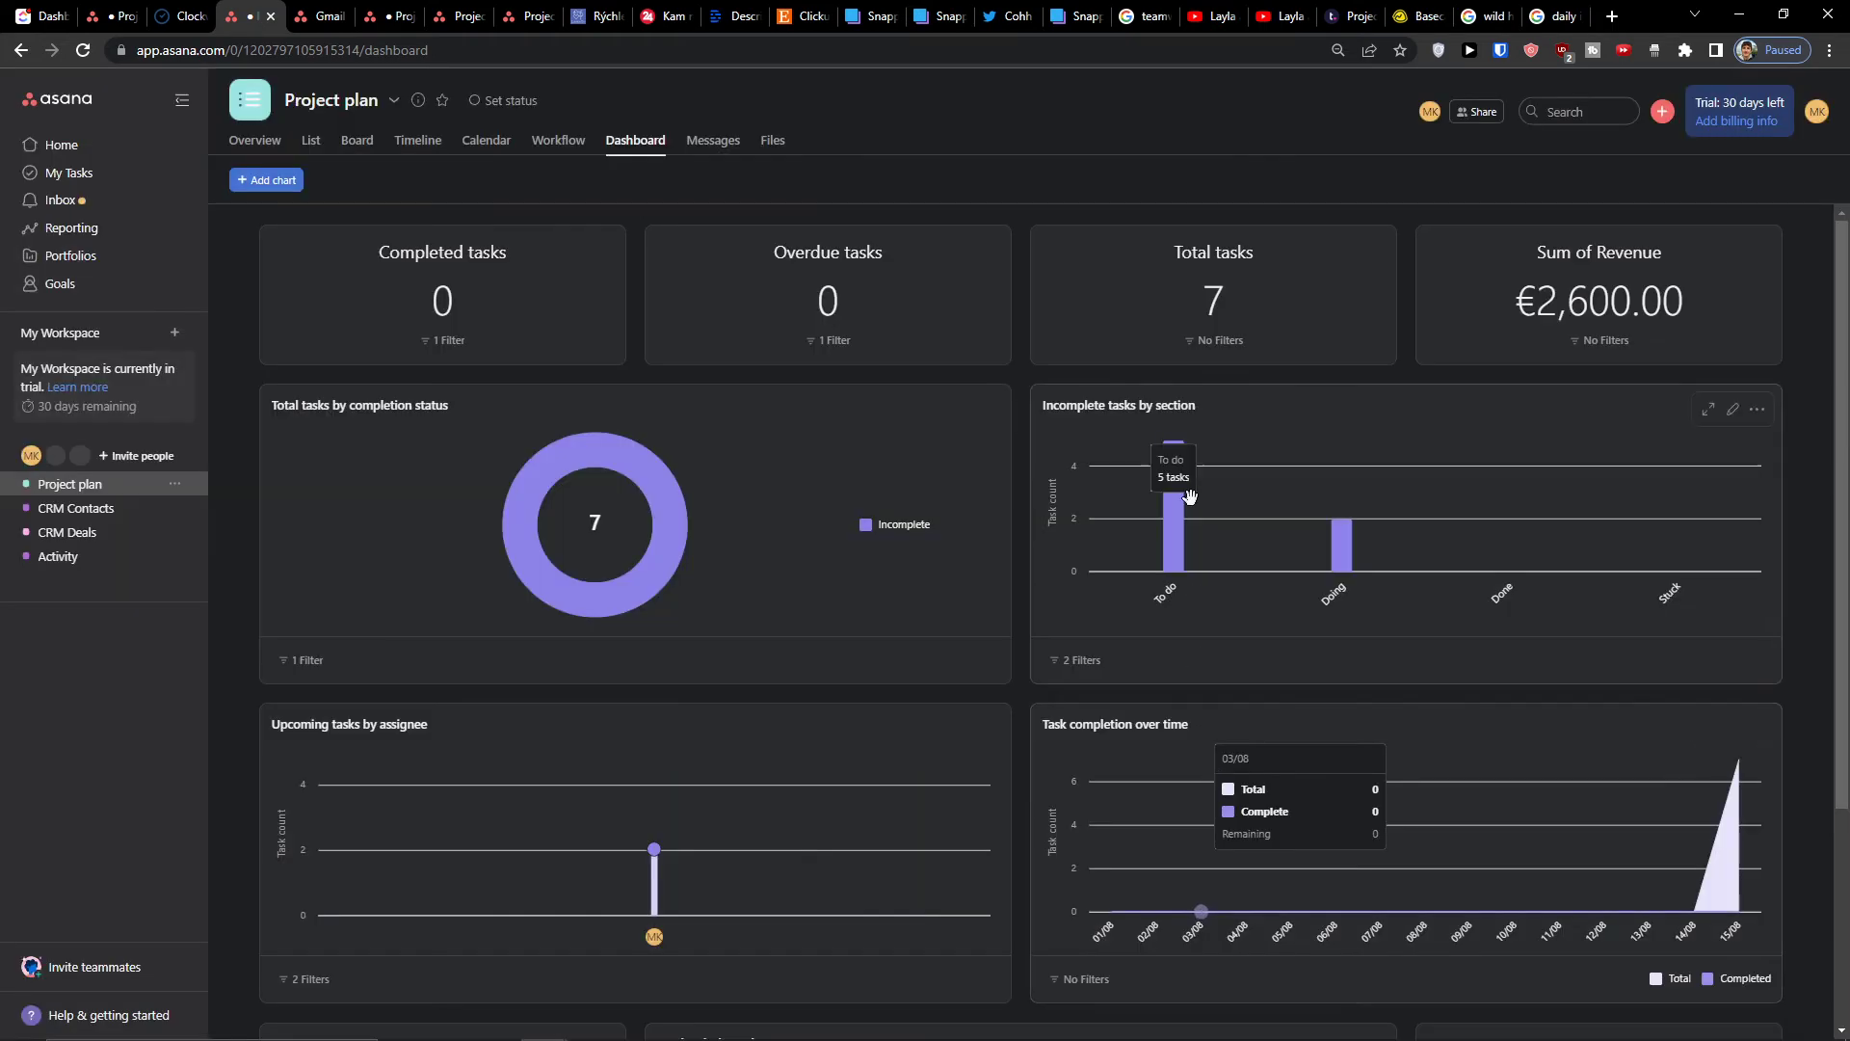
pyautogui.click(872, 385)
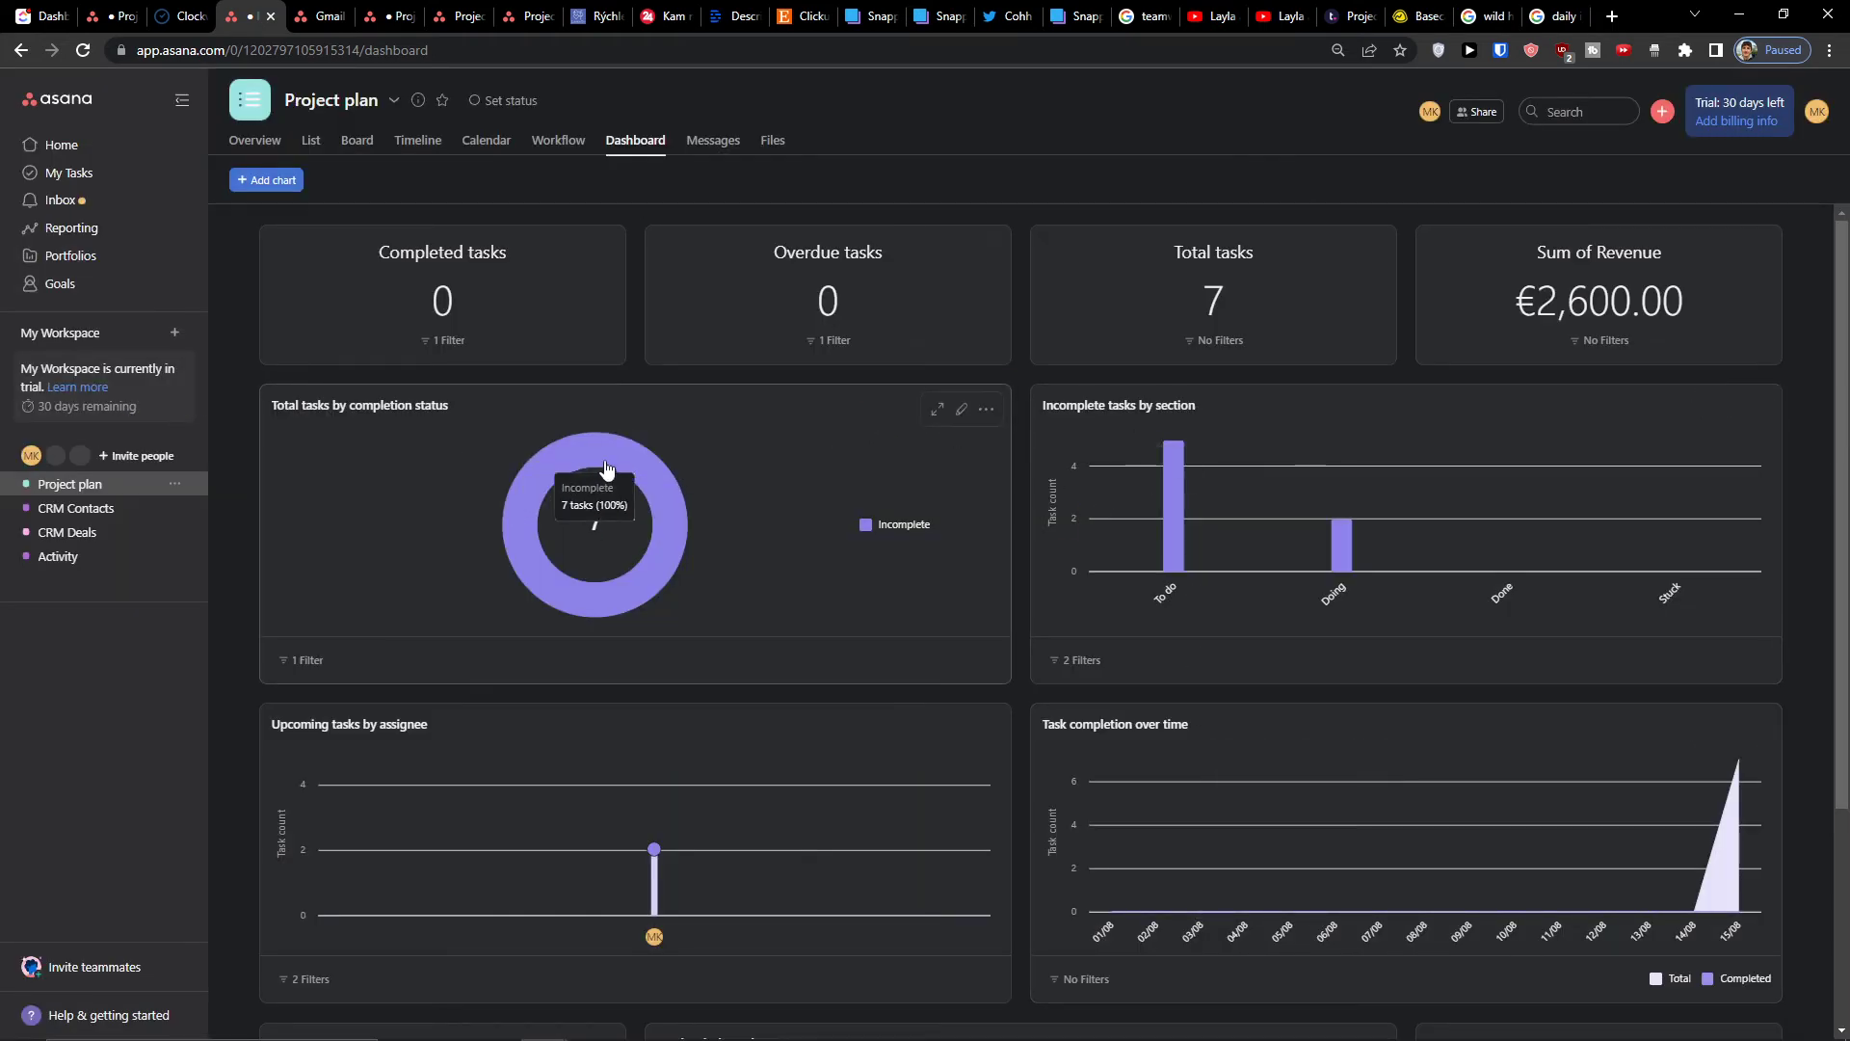
pyautogui.scroll(-2, 711, 542)
pyautogui.scroll(2, 697, 582)
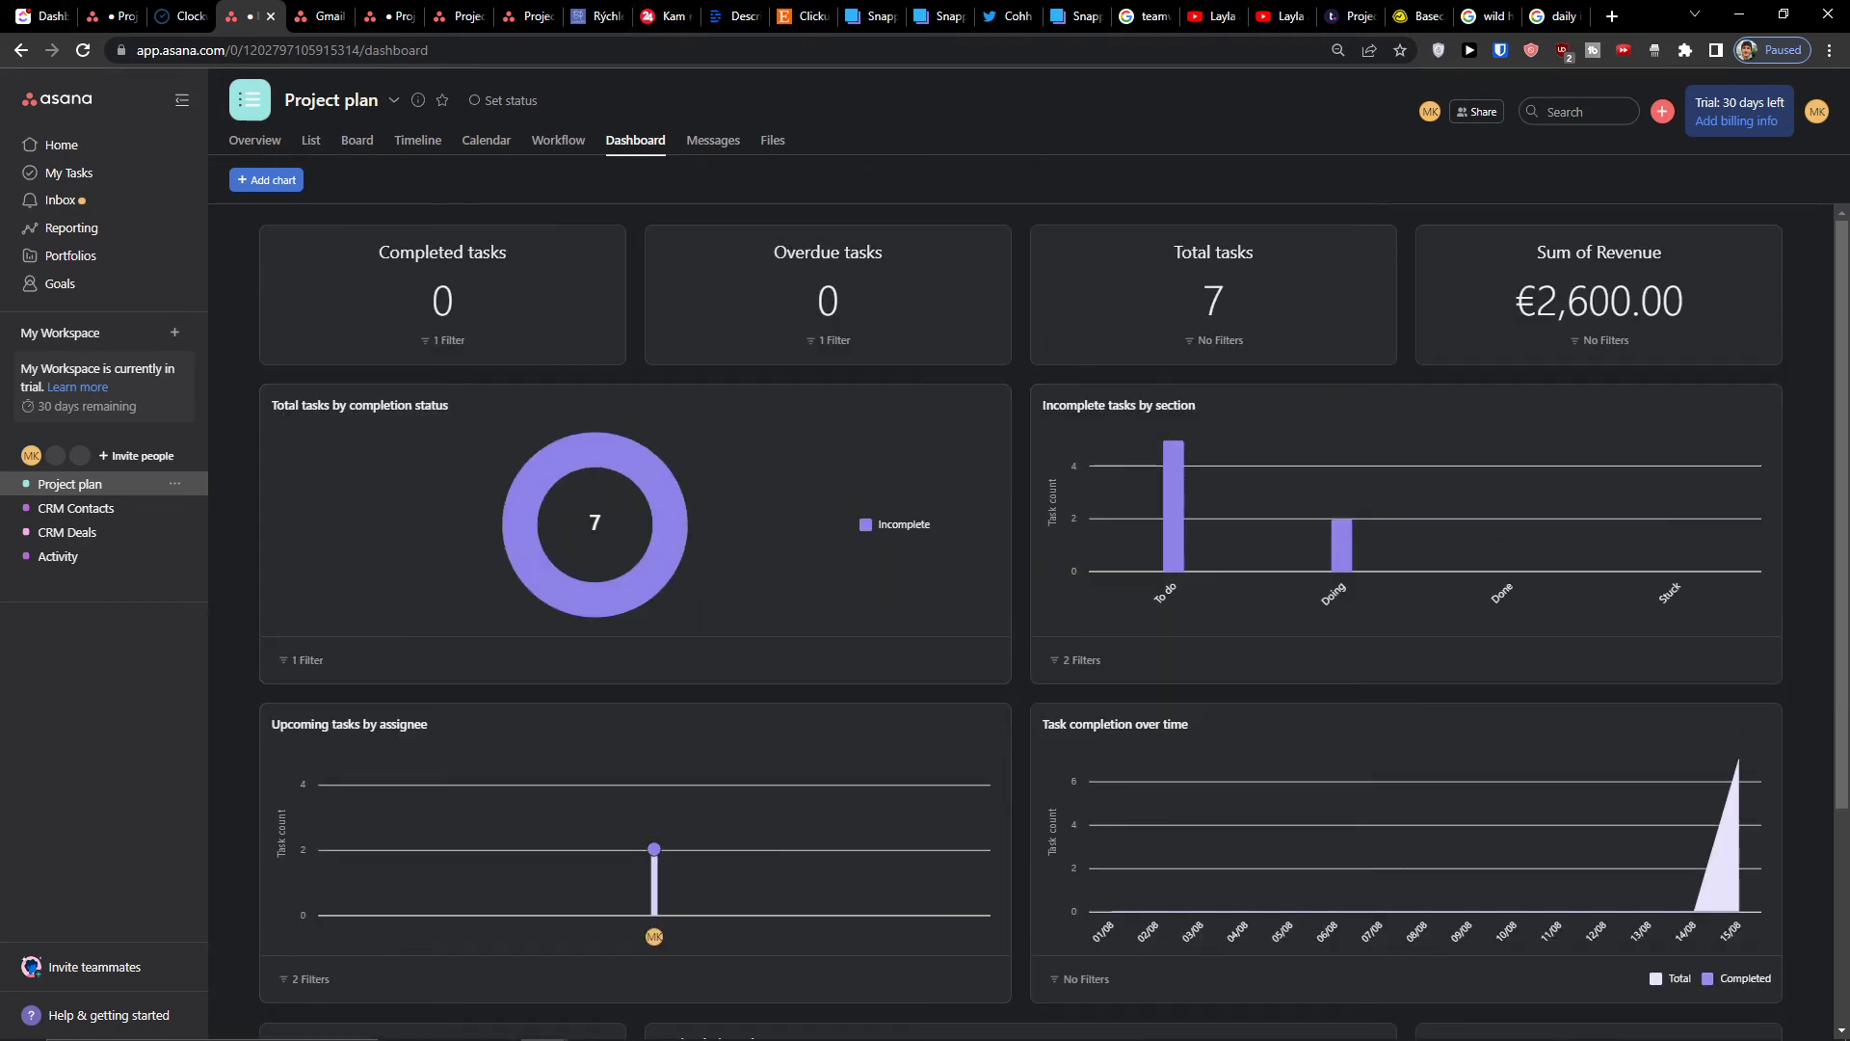
pyautogui.click(1607, 15)
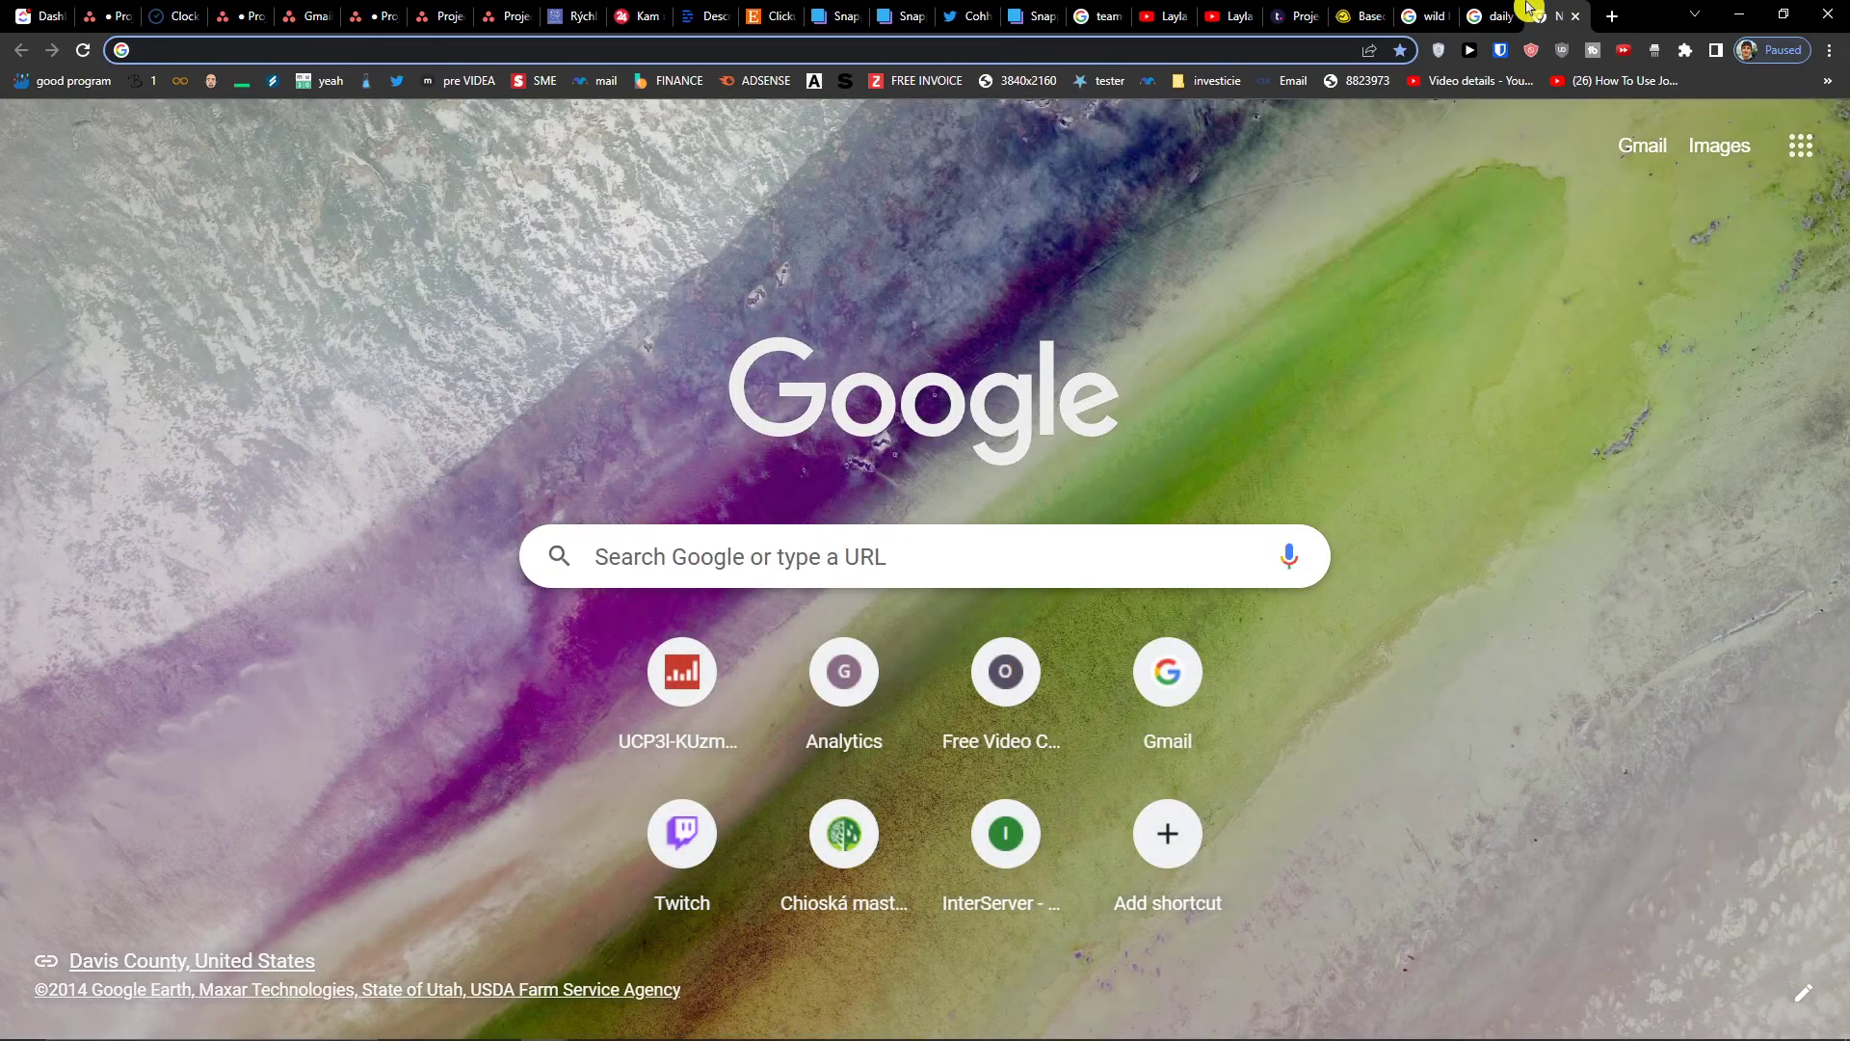
pyautogui.hotkey('ctrl', 'w')
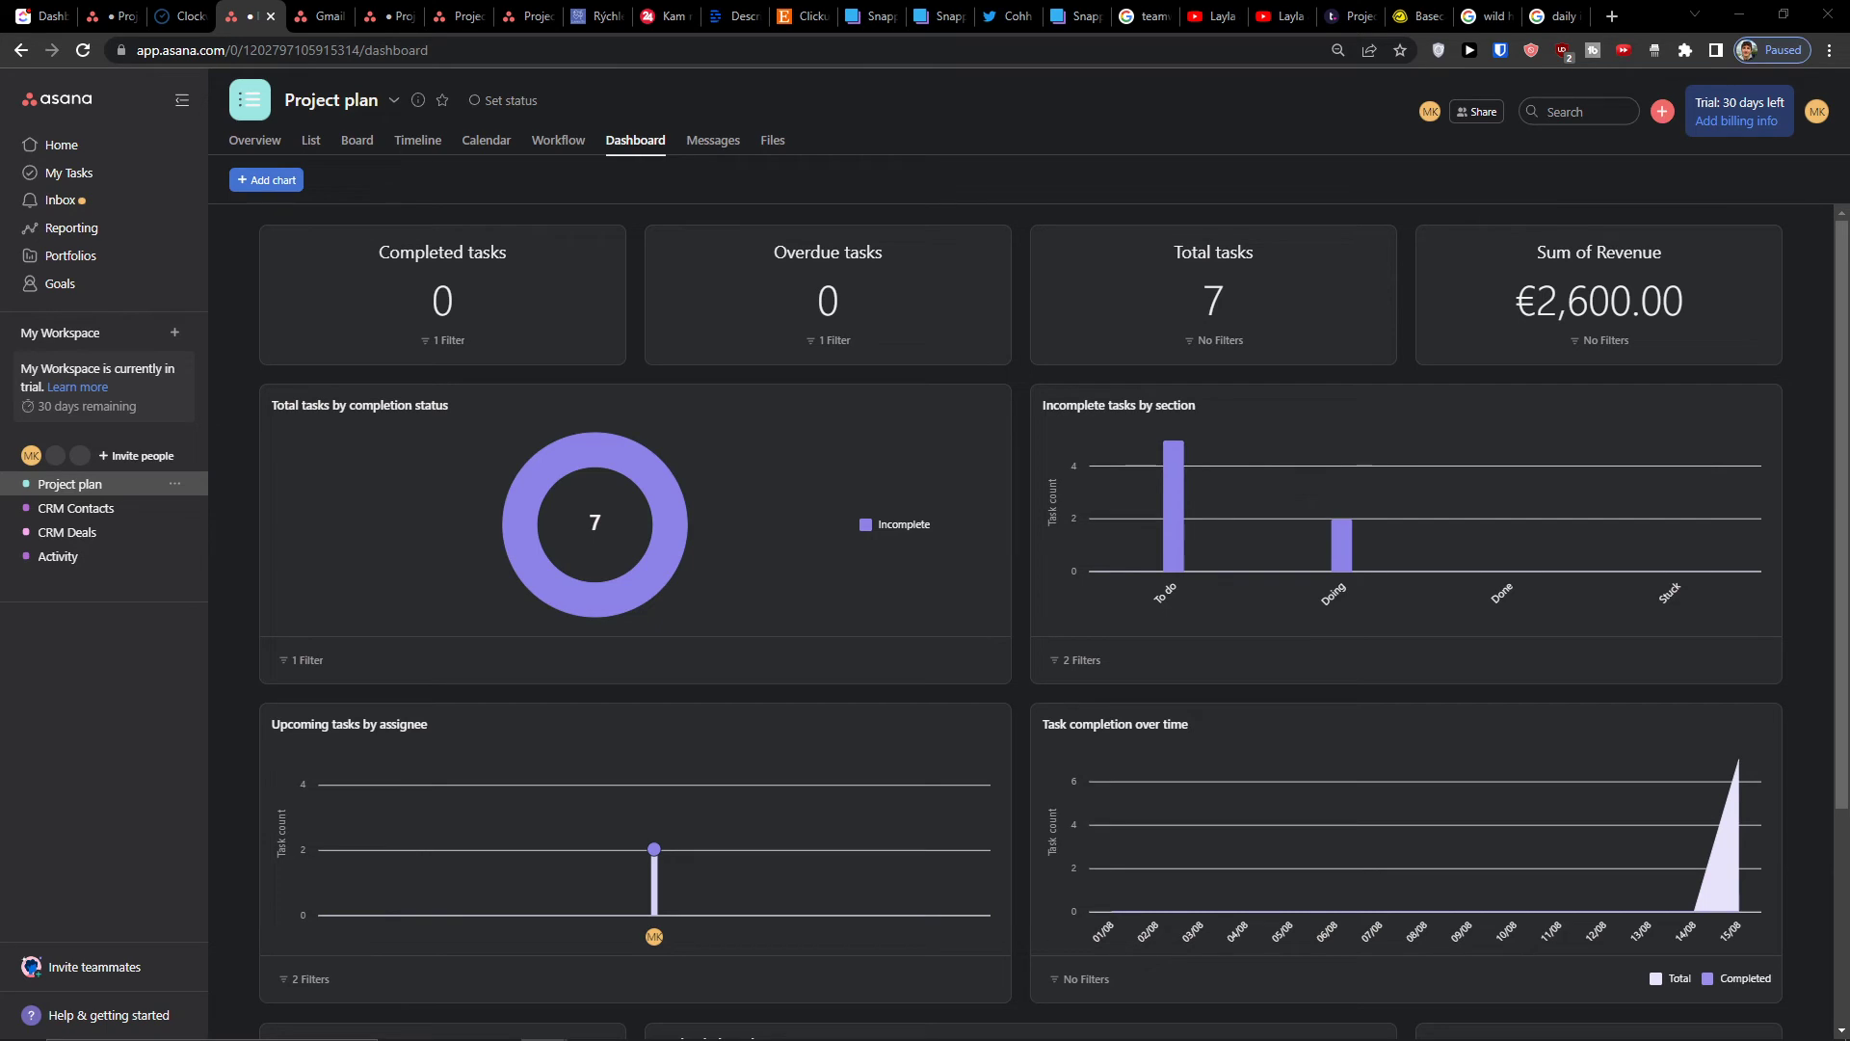
pyautogui.scroll(-3, 1171, 405)
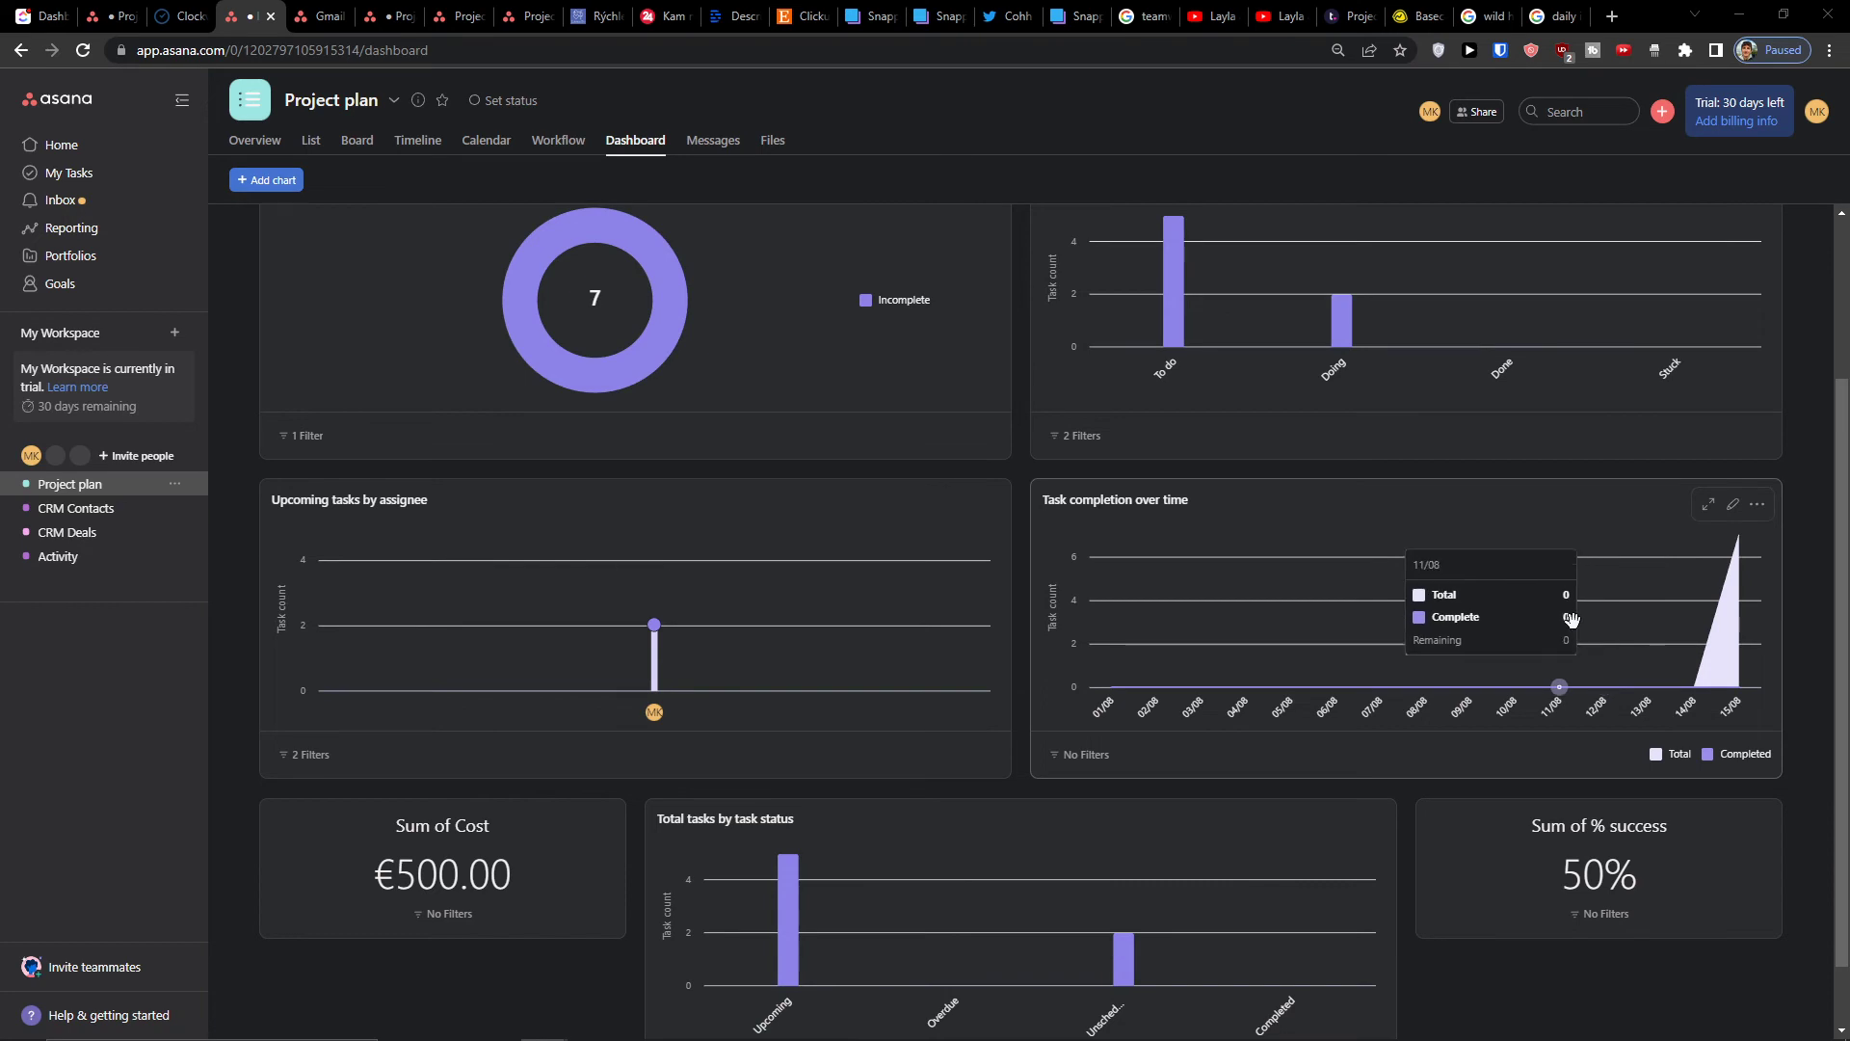
pyautogui.scroll(-1, 1542, 626)
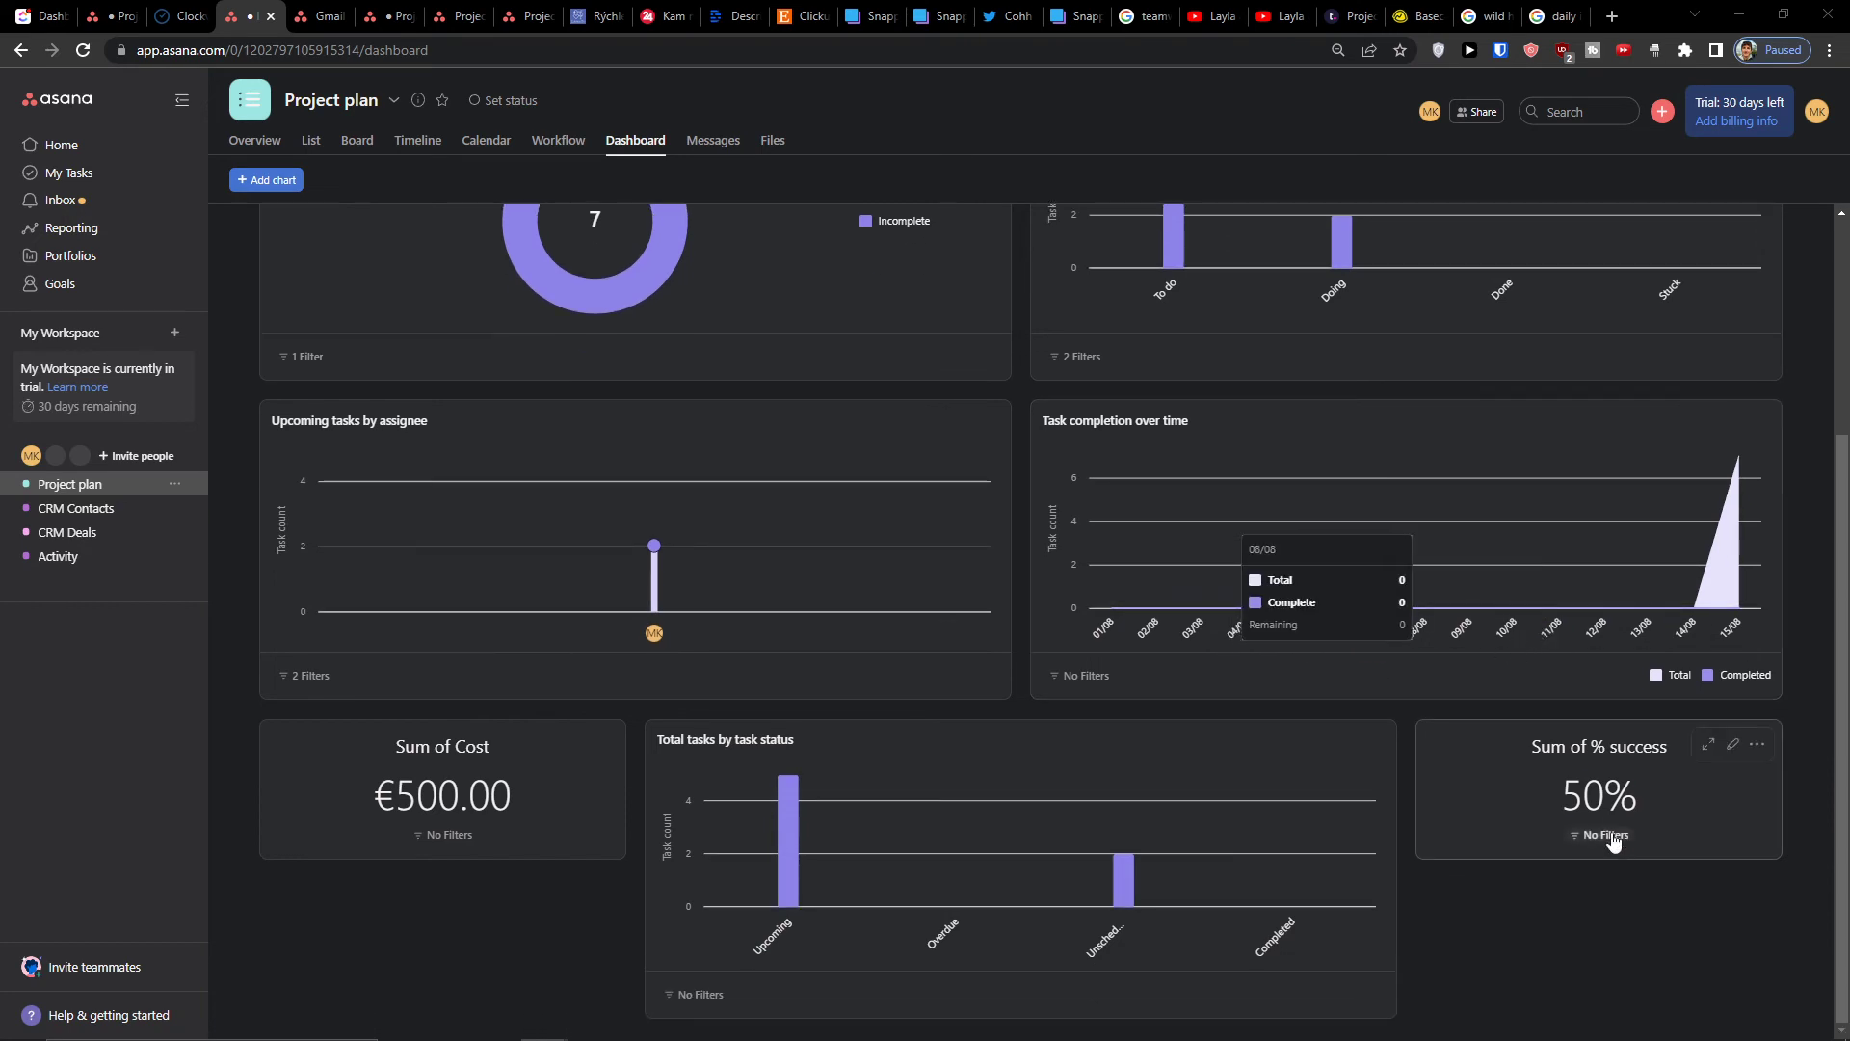
pyautogui.scroll(4, 1581, 780)
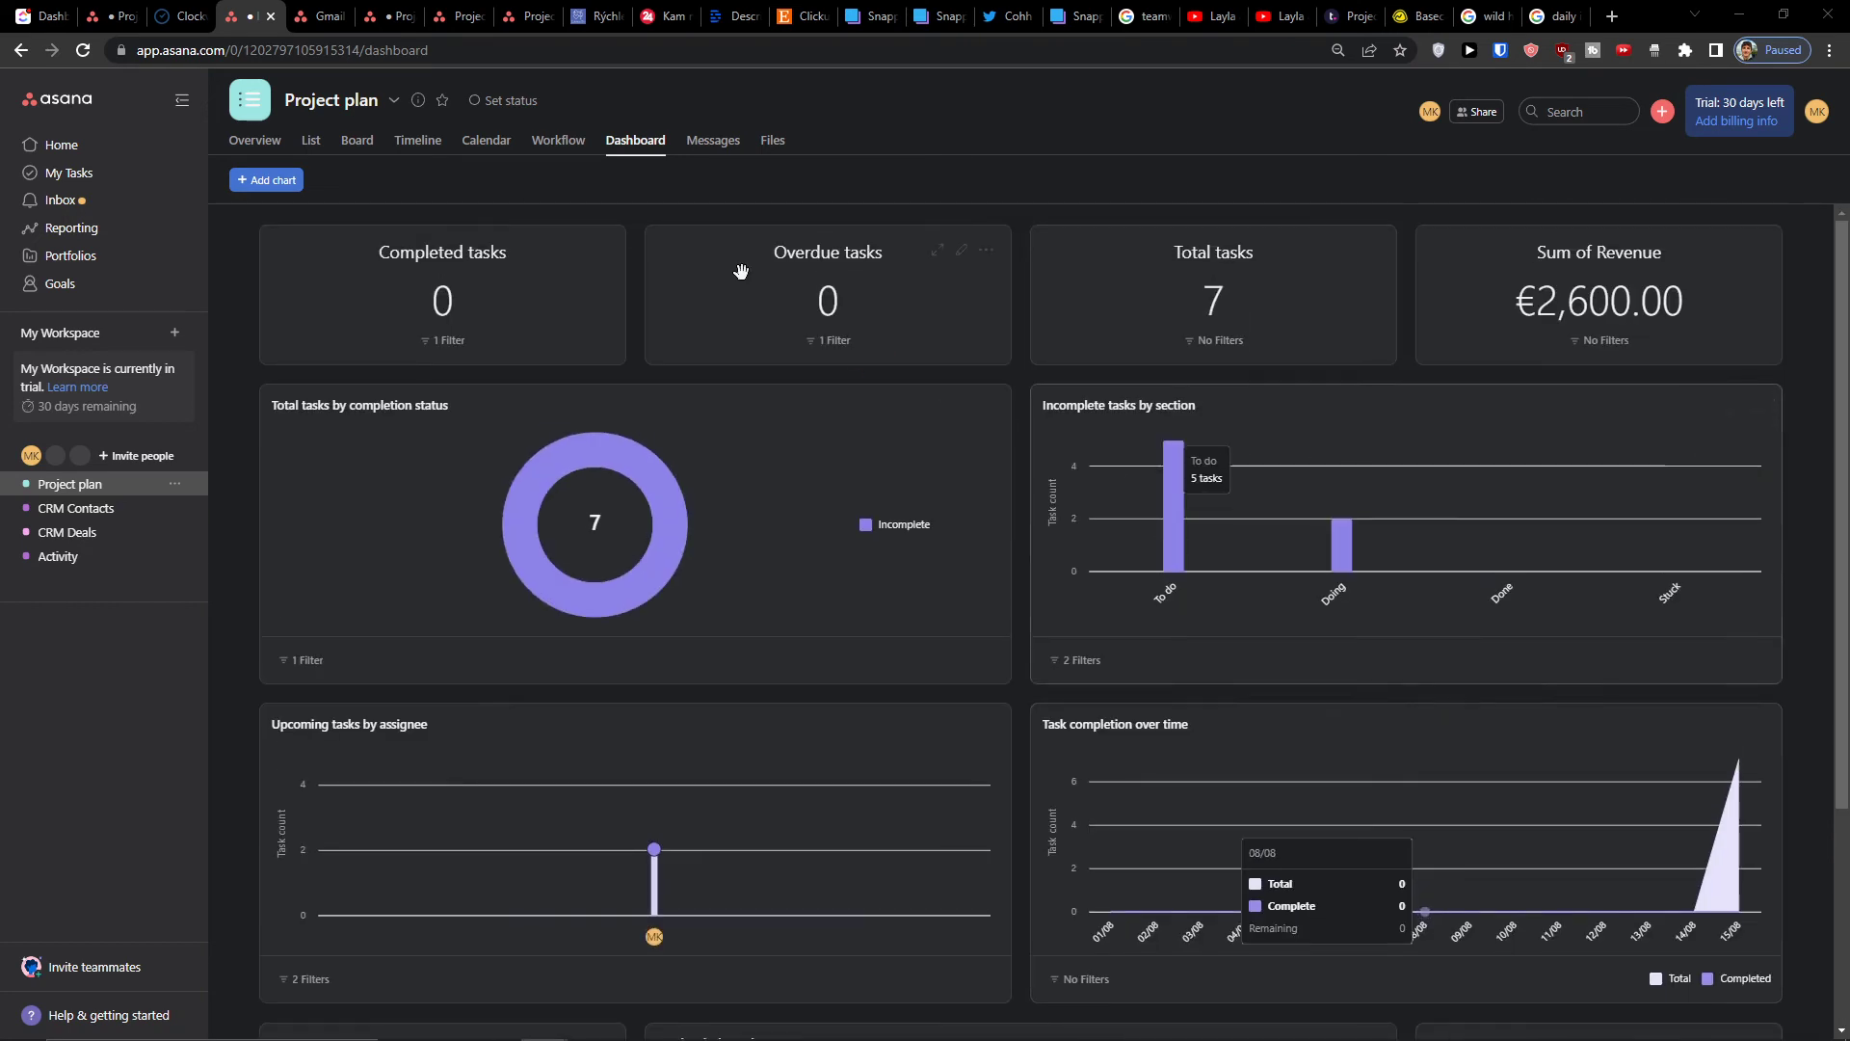
# Create a donut chart grouped by Section after trying Completion status and Task status groupings.
pyautogui.click(300, 189)
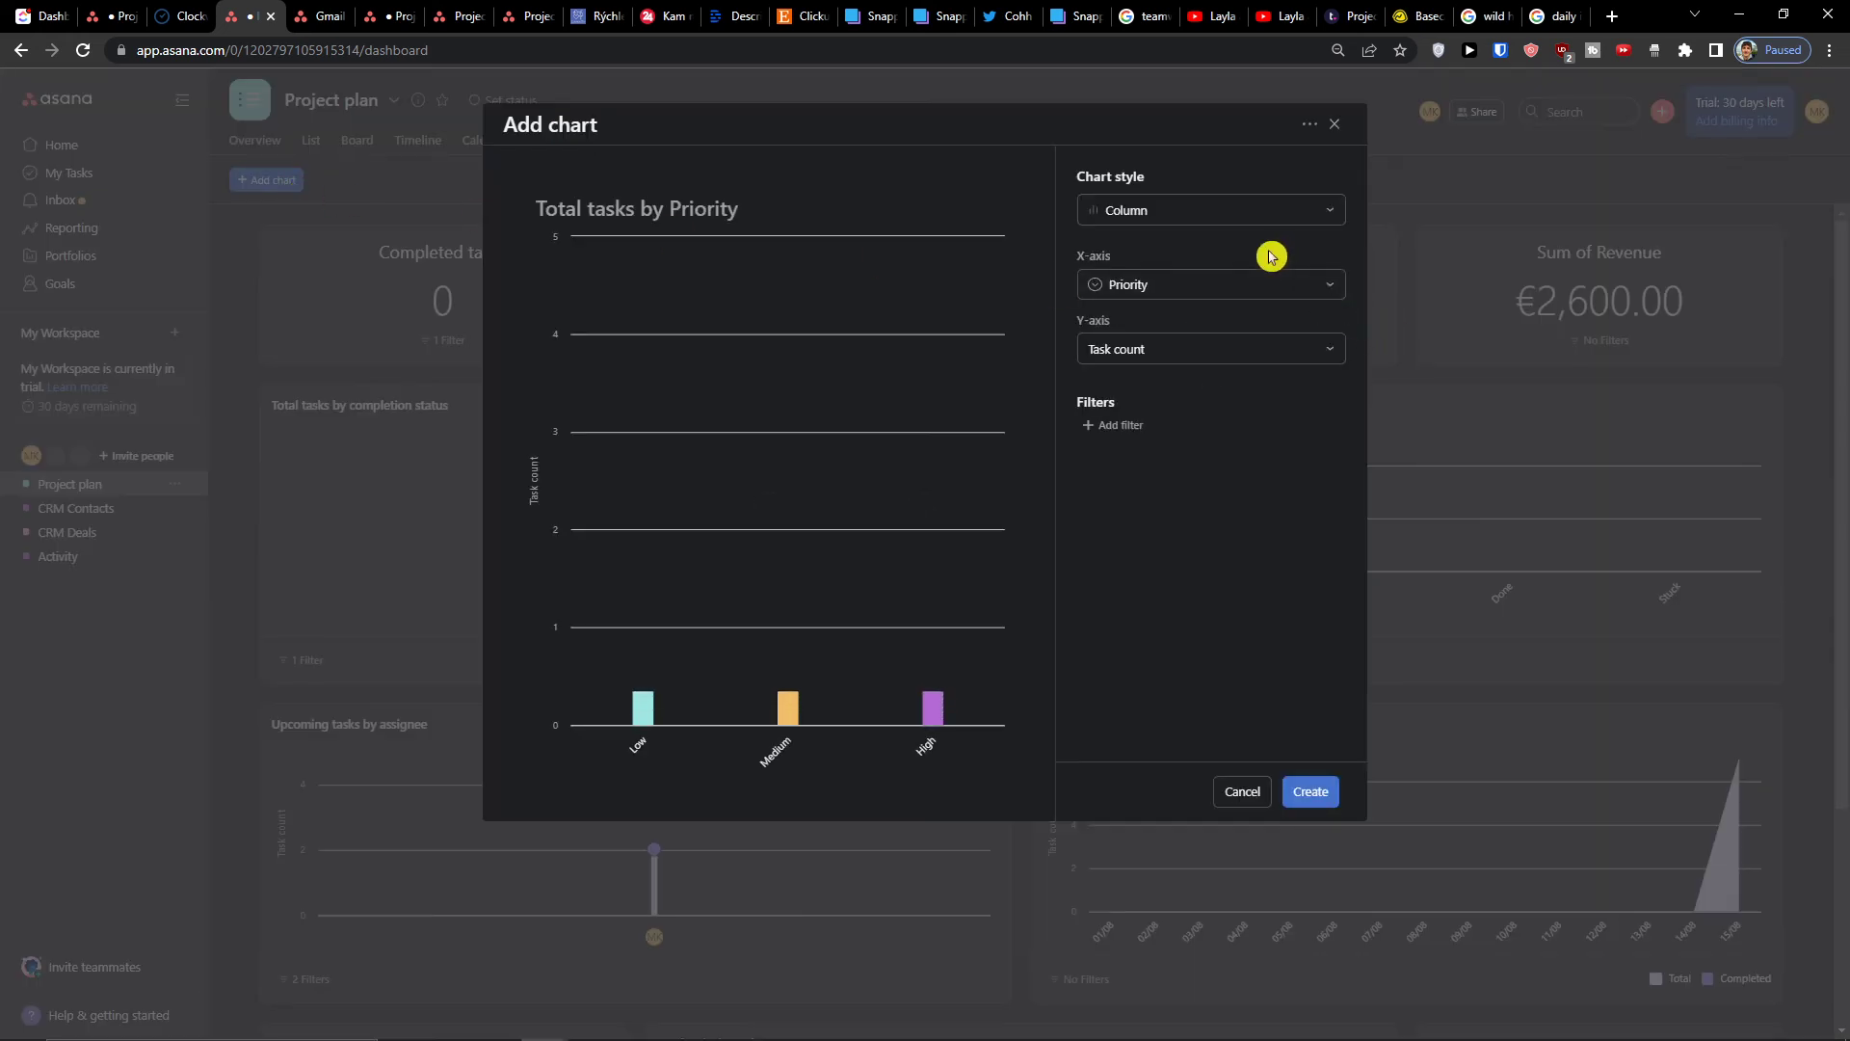
pyautogui.click(1210, 212)
pyautogui.click(1182, 464)
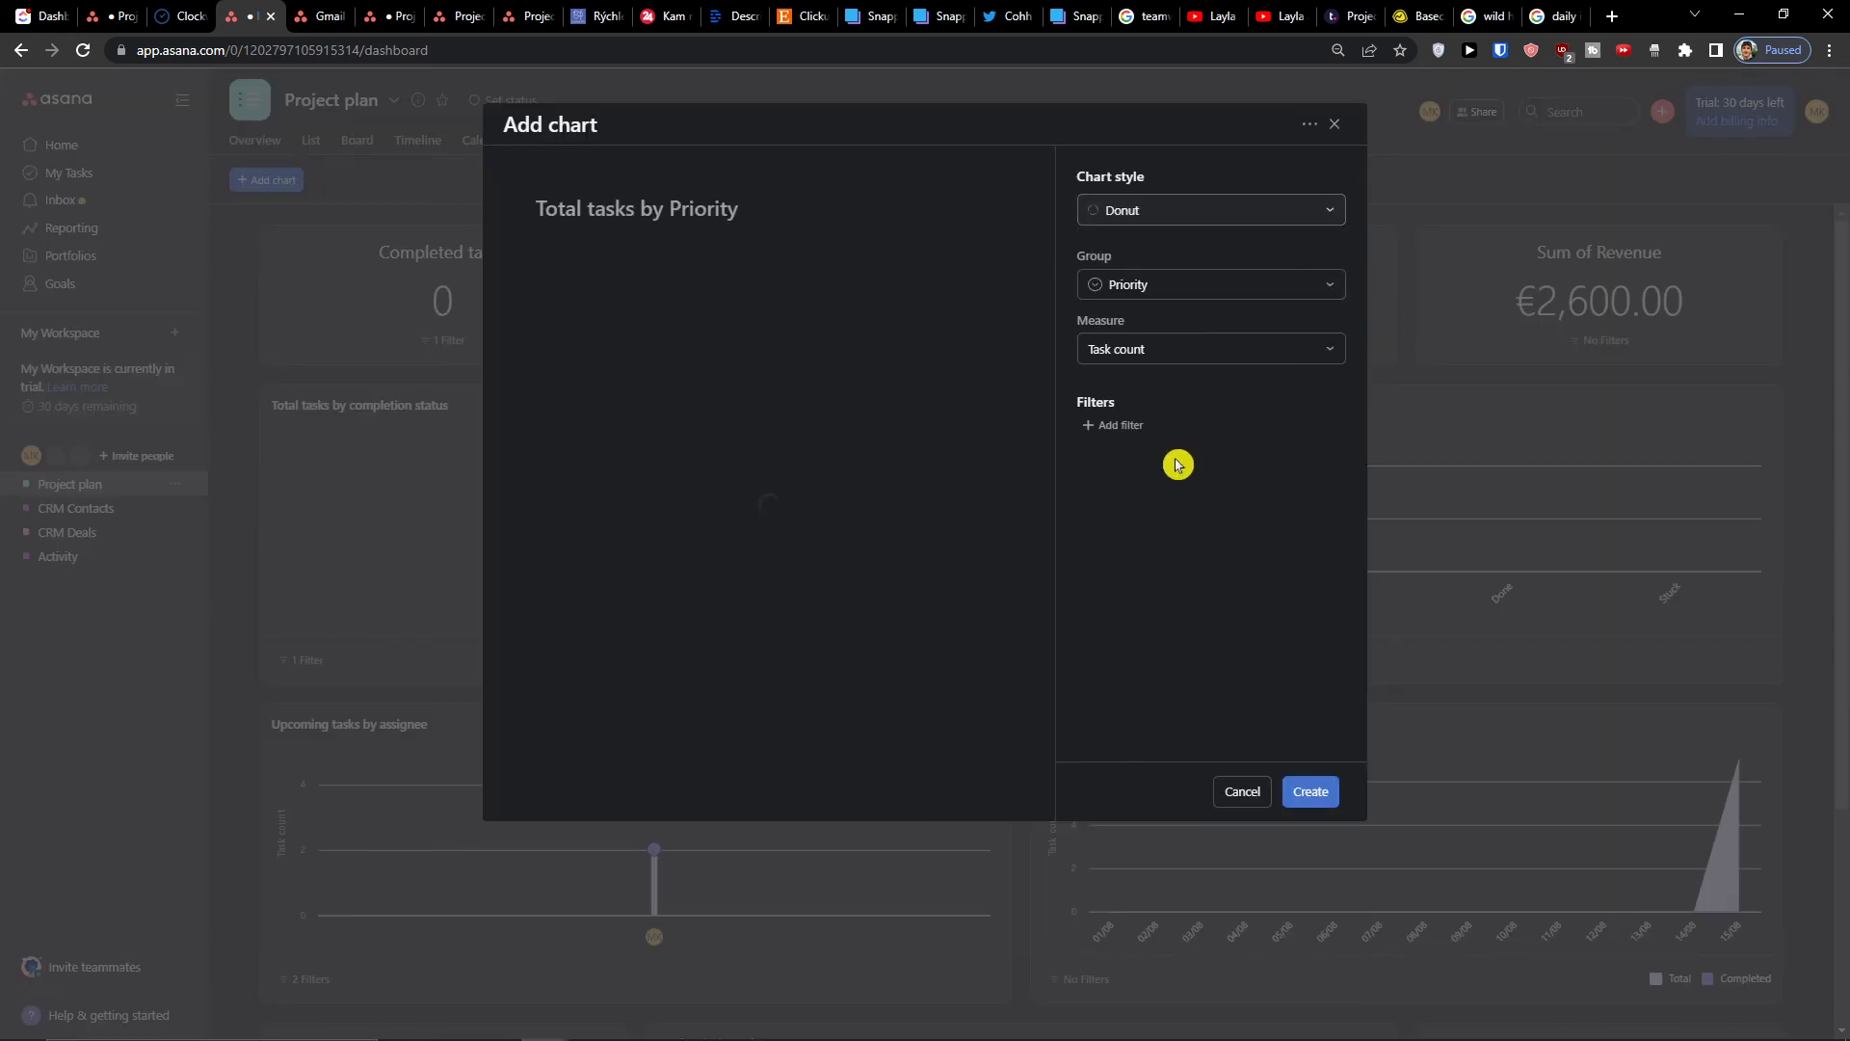
pyautogui.click(1162, 294)
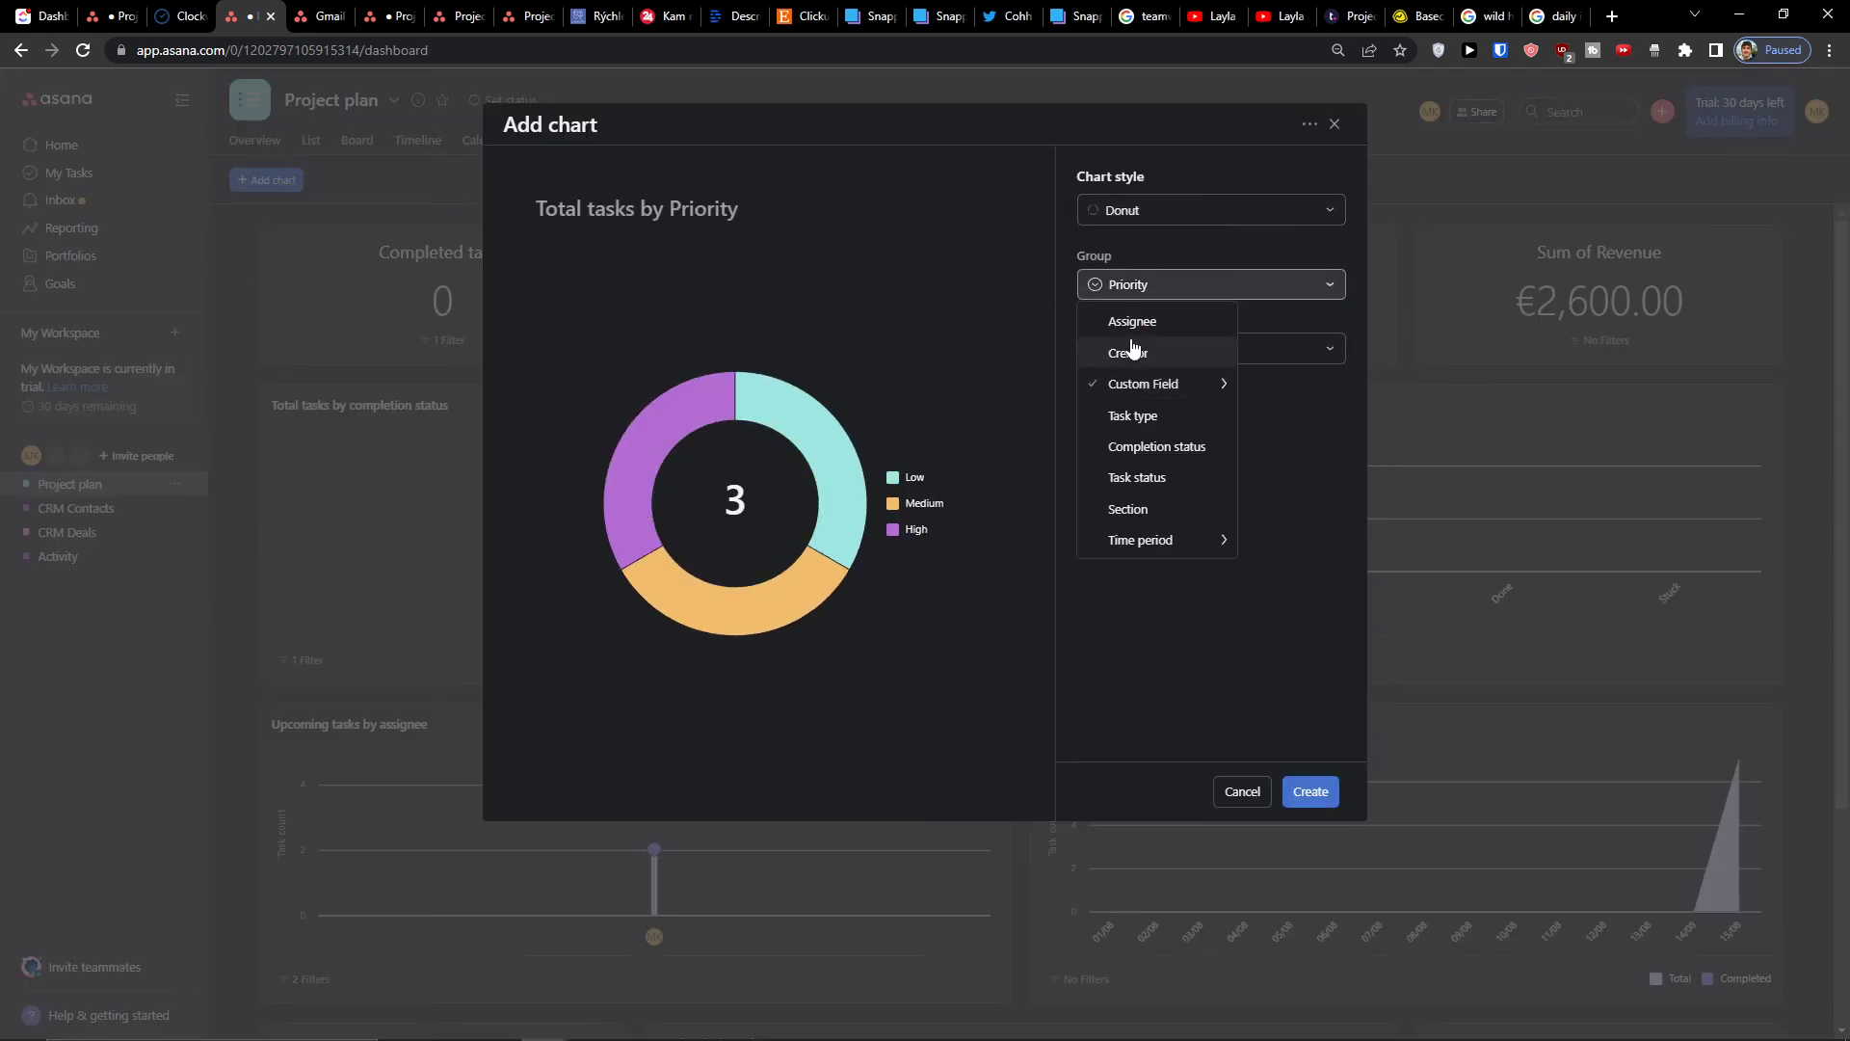
pyautogui.click(1161, 447)
pyautogui.click(1166, 295)
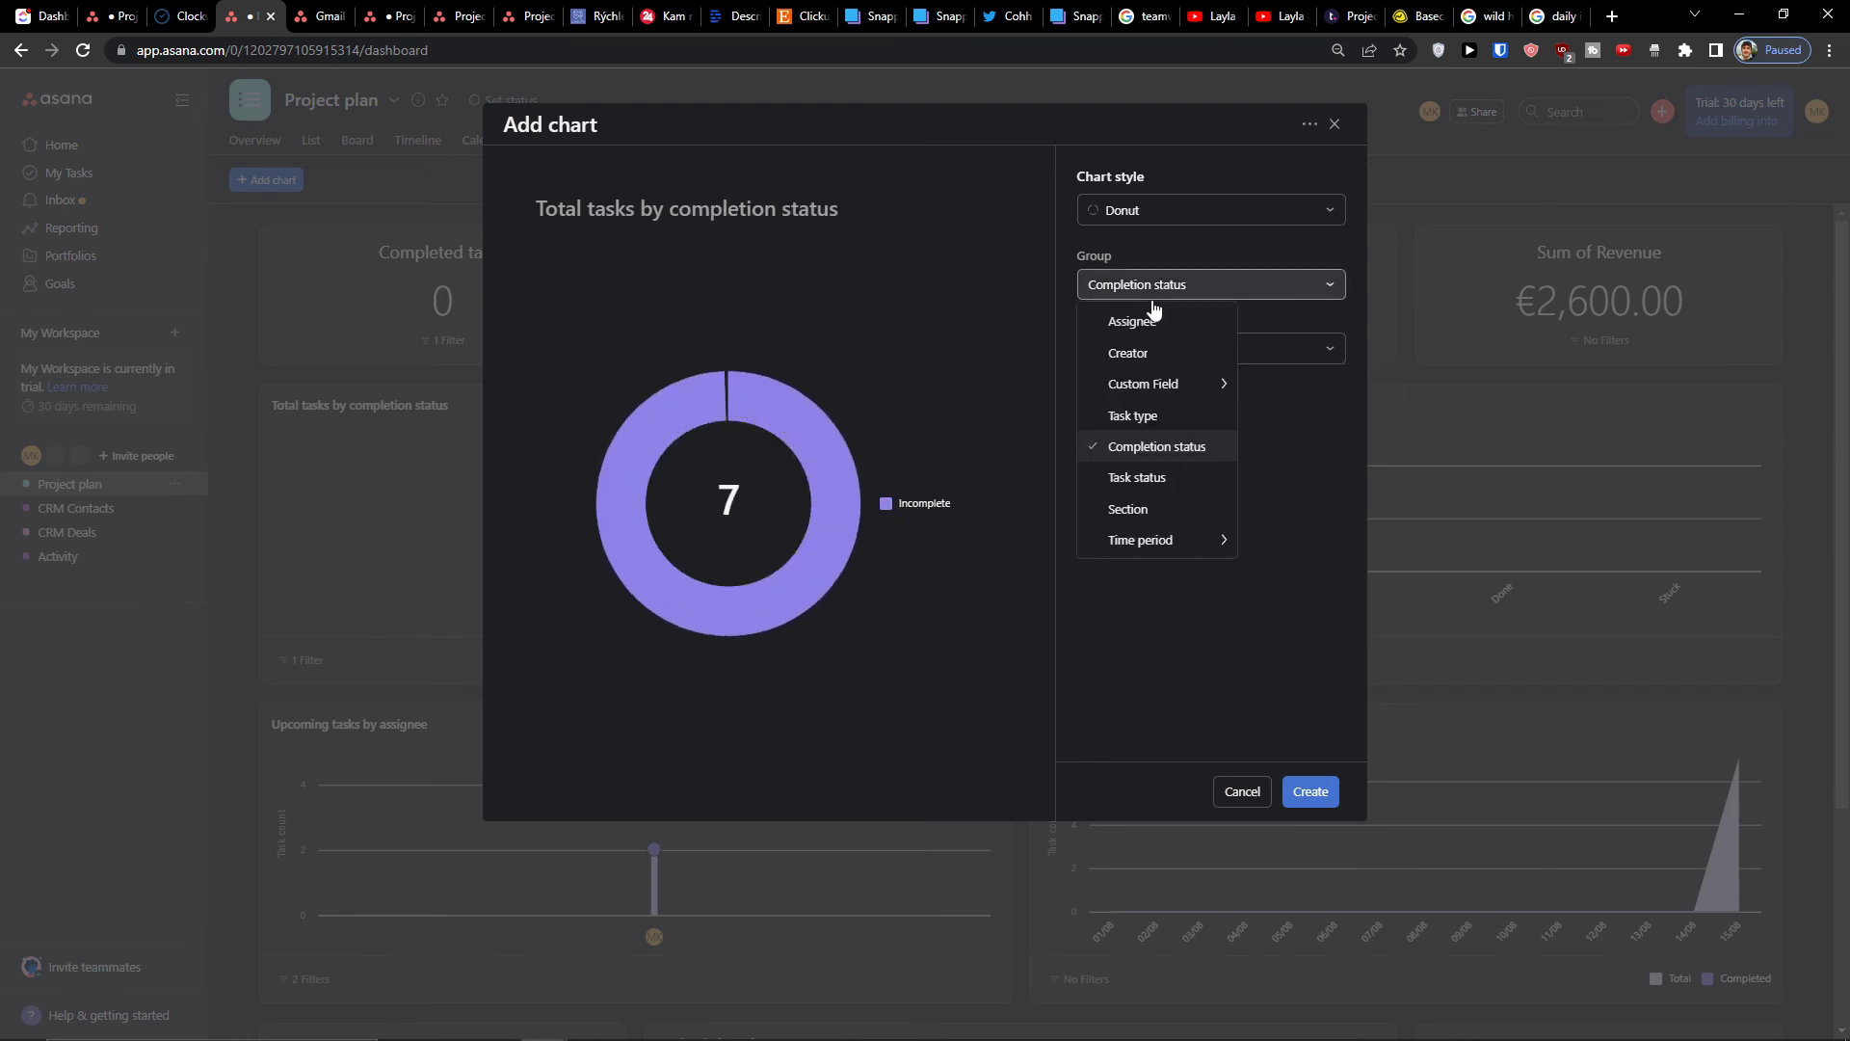
pyautogui.click(1125, 479)
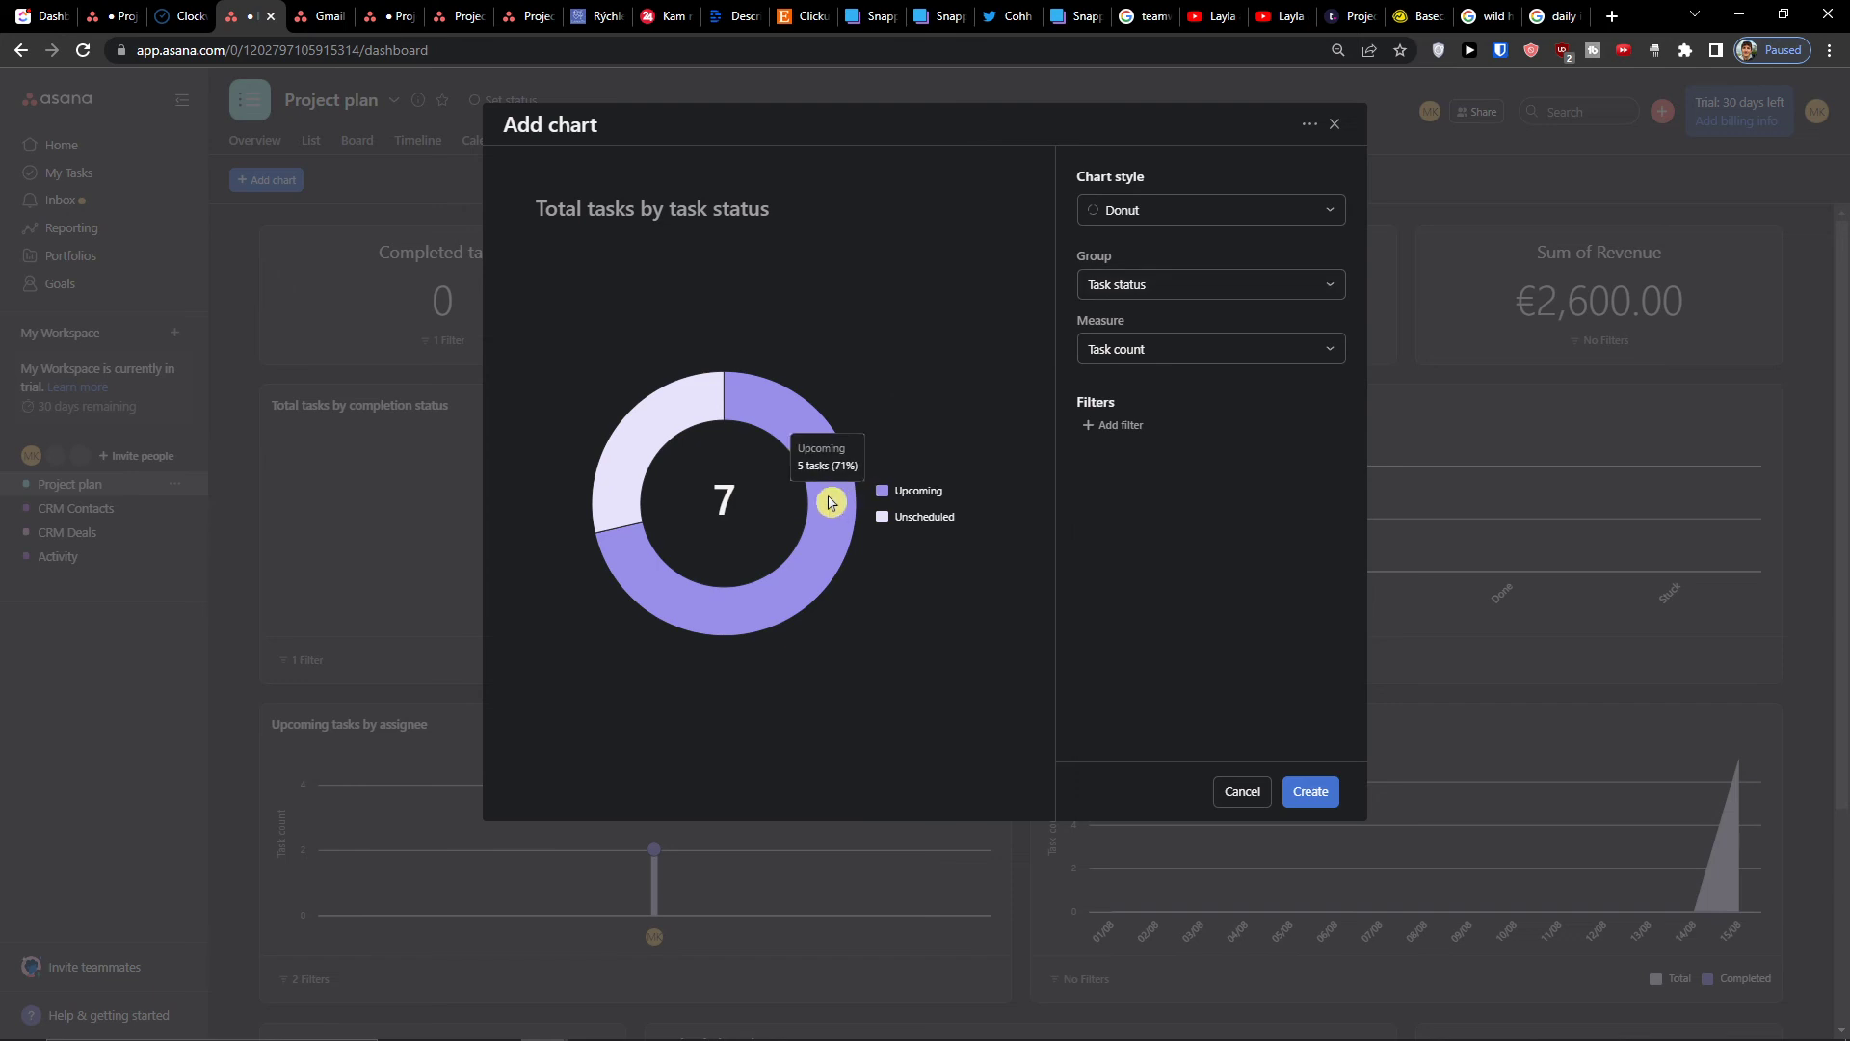
pyautogui.click(1153, 291)
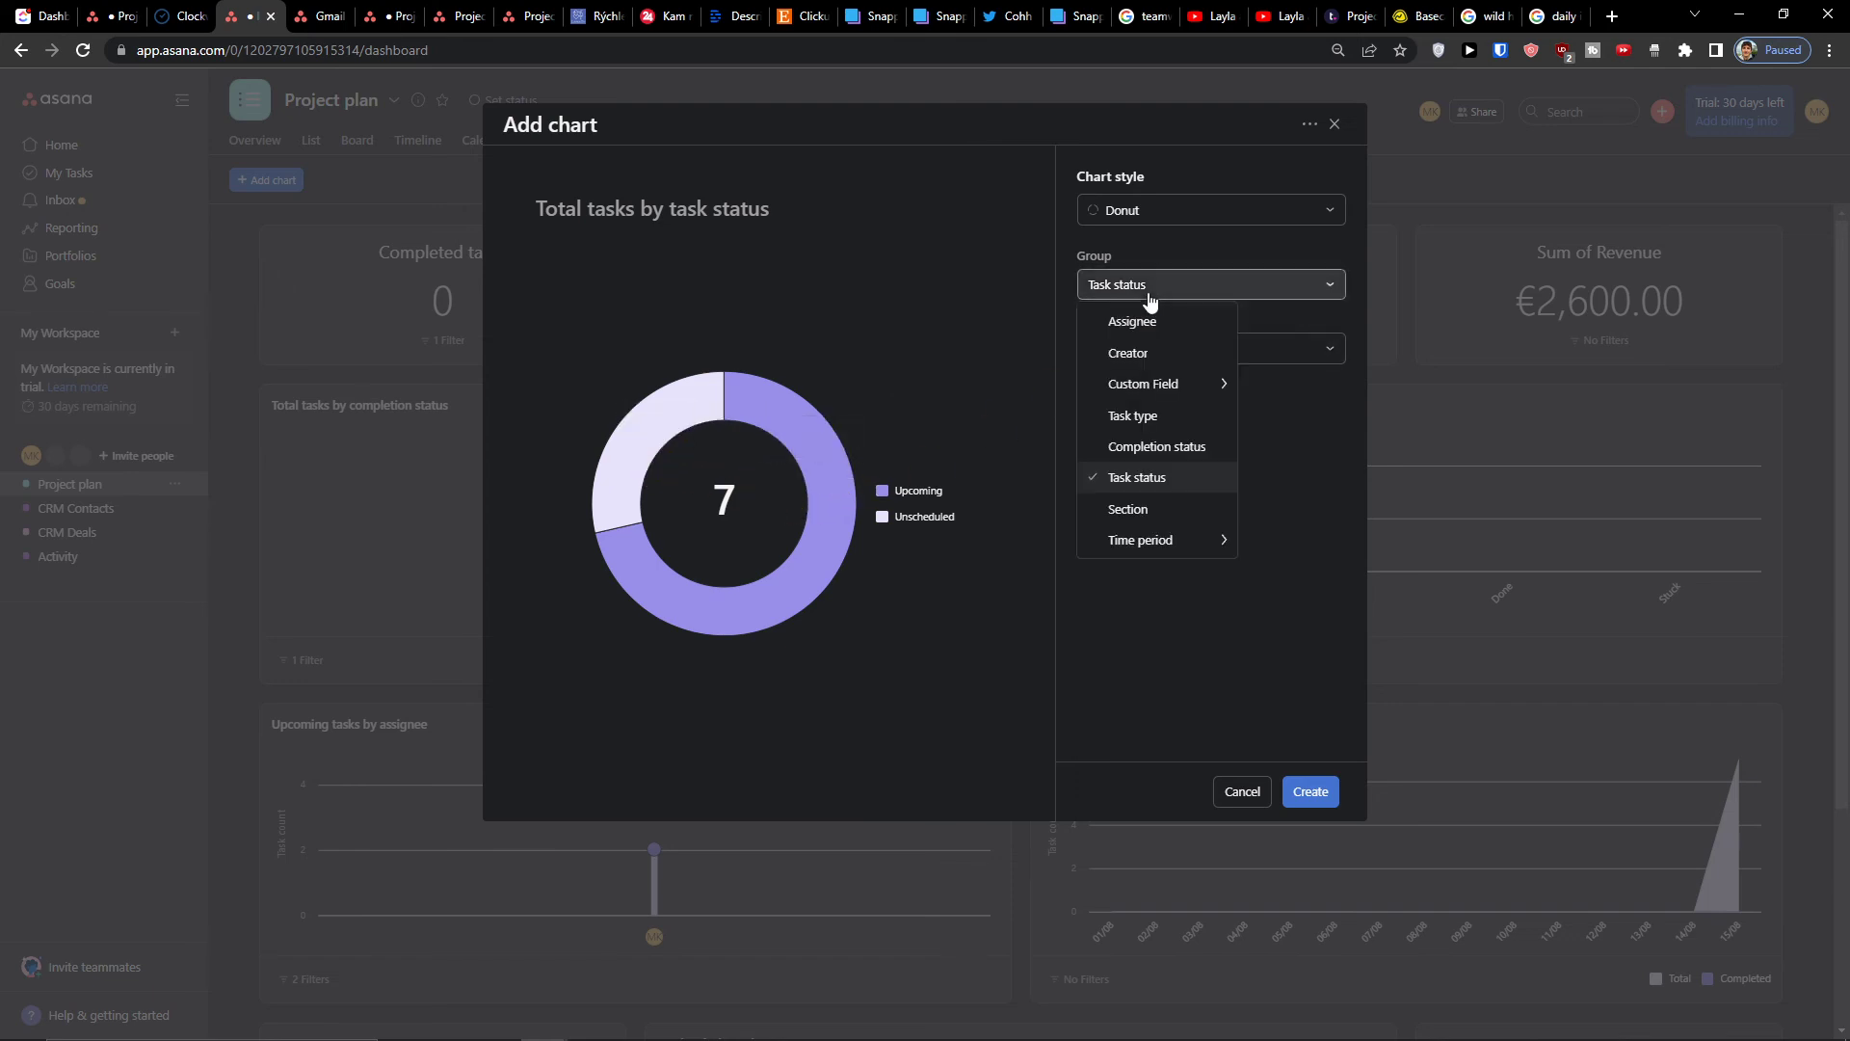
pyautogui.click(1137, 500)
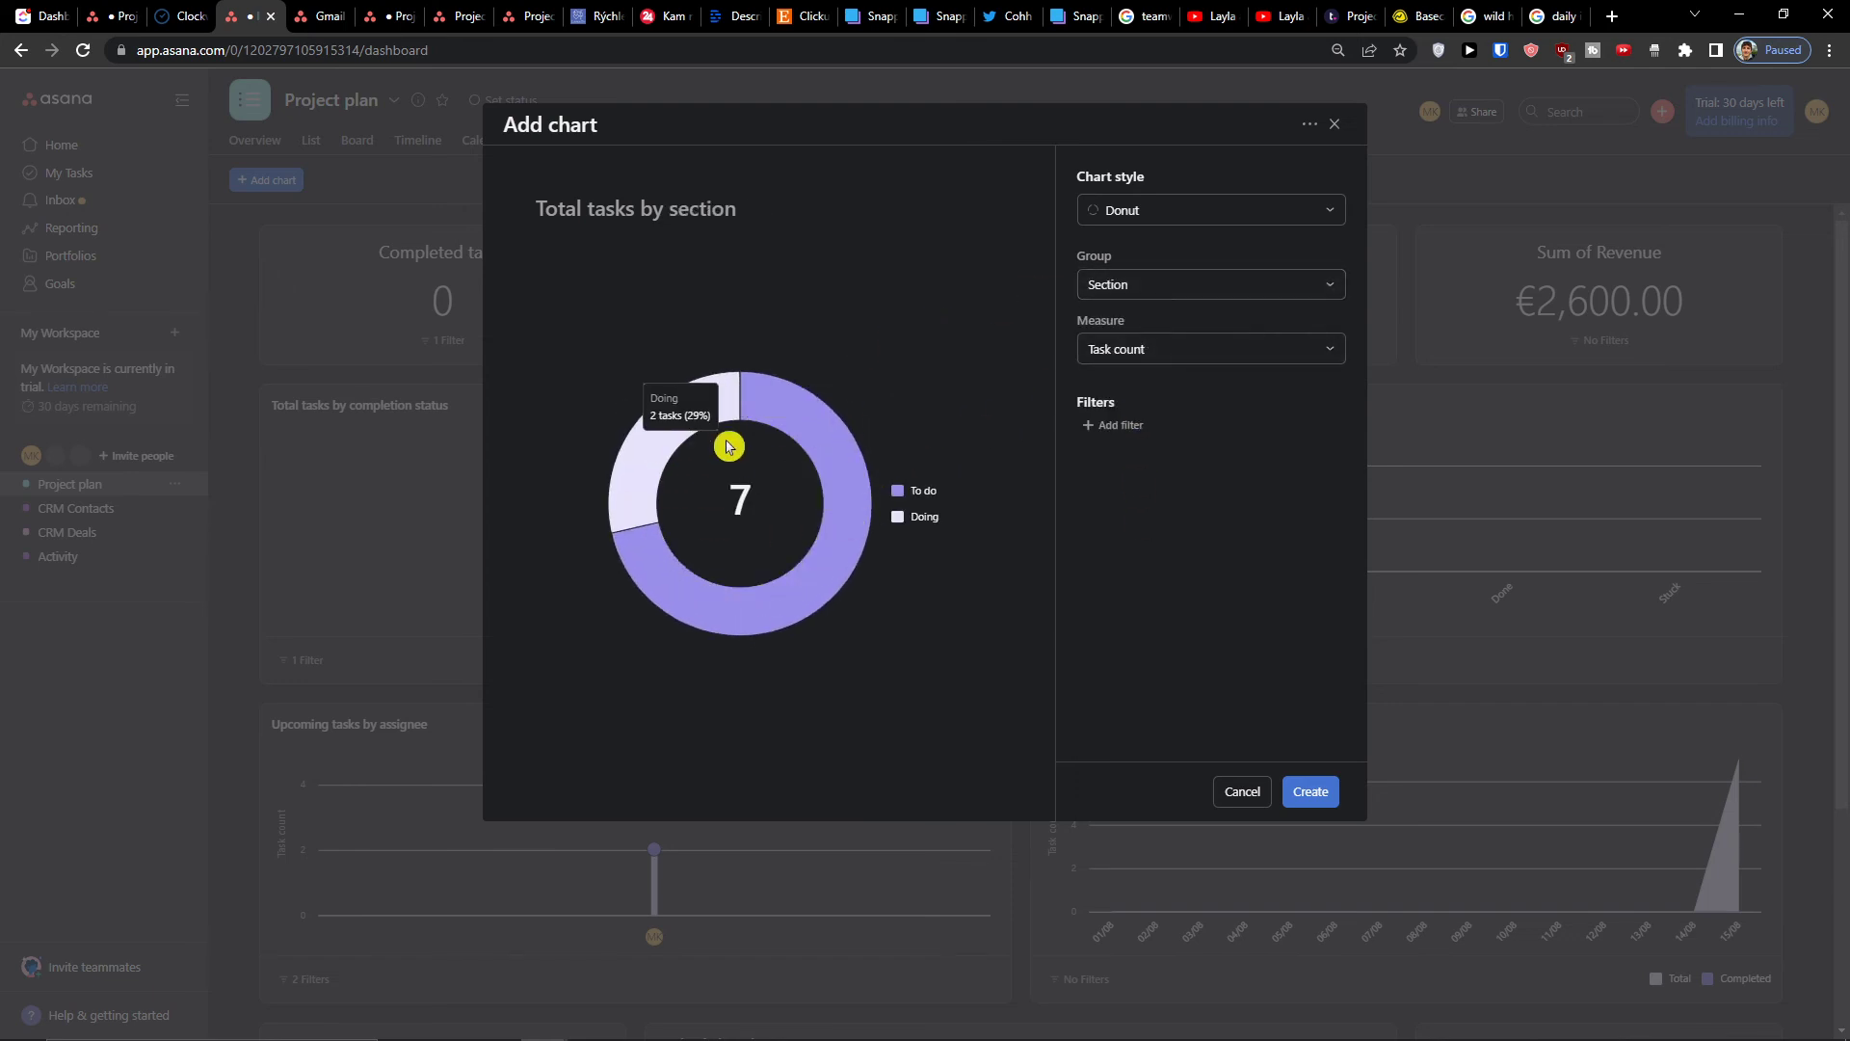
pyautogui.click(1311, 792)
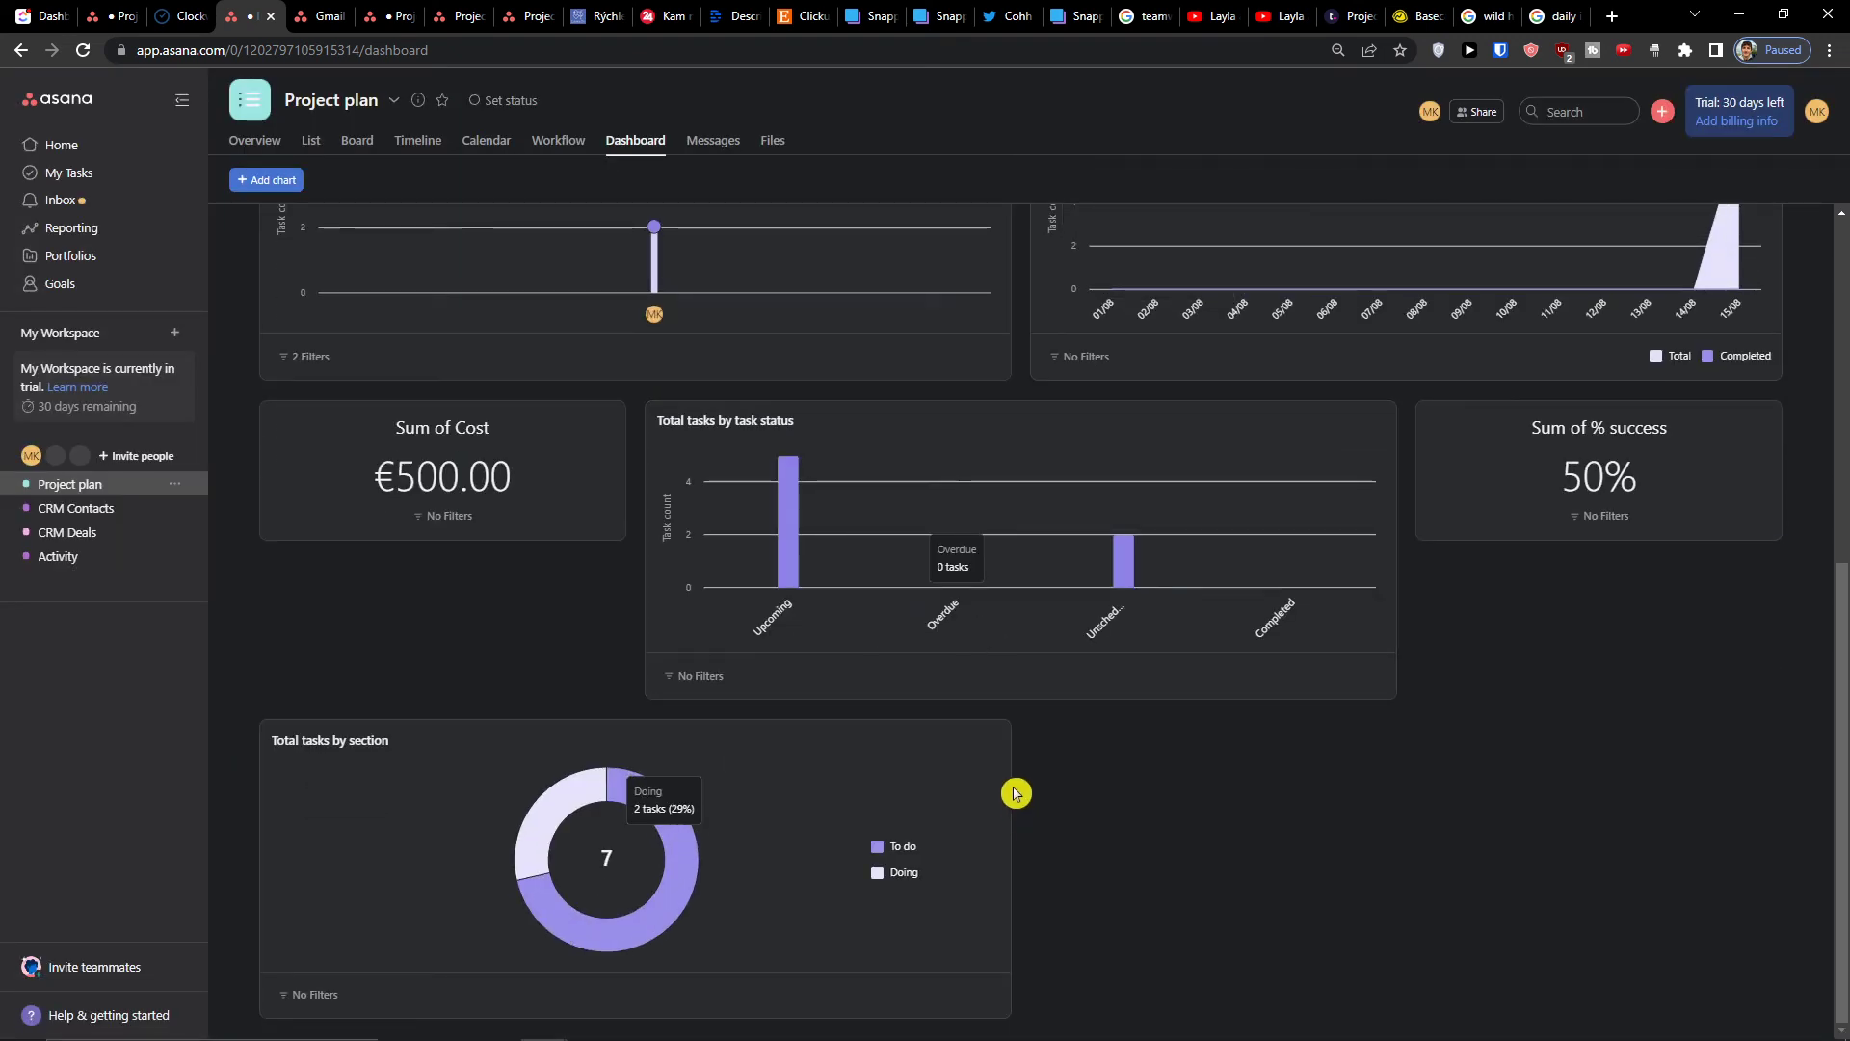
# Move Sum of Cost beside Sum of % success and shift Task completion over time.
pyautogui.moveTo(434, 492); pyautogui.dragTo(1564, 433)
pyautogui.moveTo(1136, 756); pyautogui.dragTo(1204, 482)
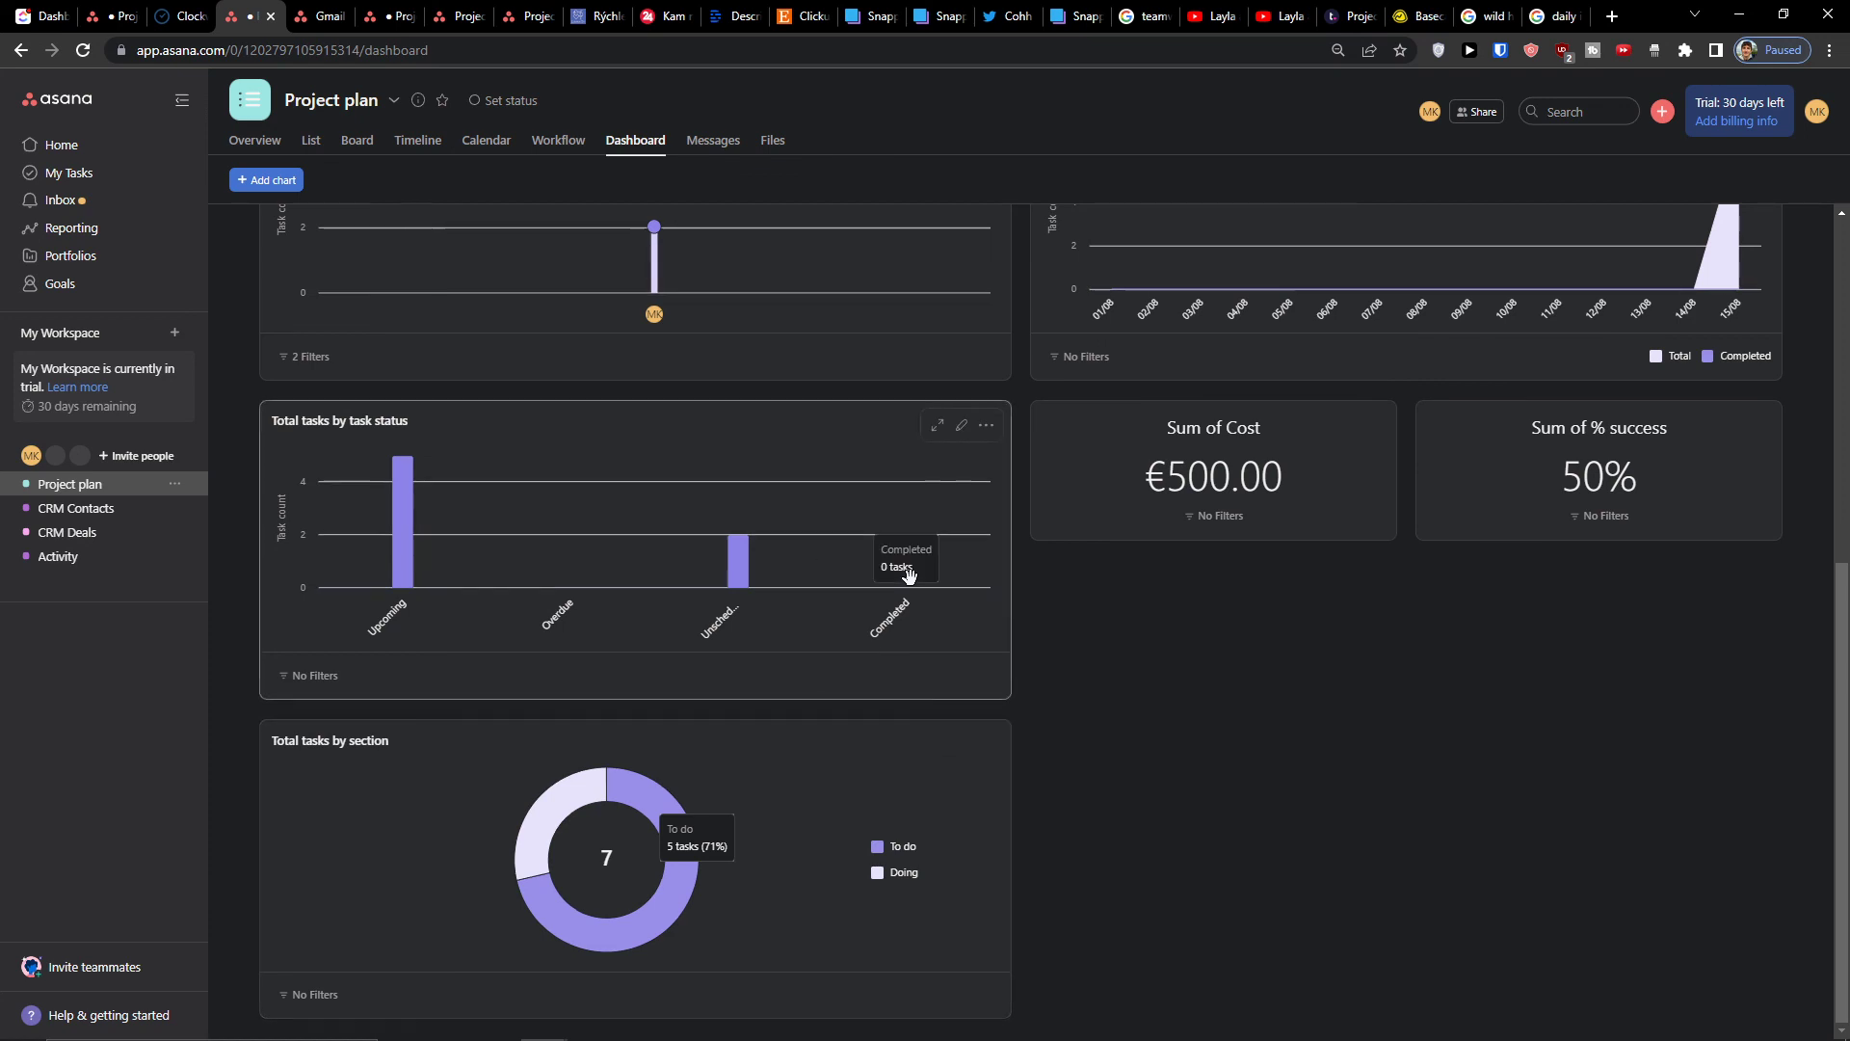
pyautogui.scroll(5, 1071, 409)
pyautogui.moveTo(1046, 553); pyautogui.dragTo(1330, 540)
pyautogui.scroll(6, 848, 704)
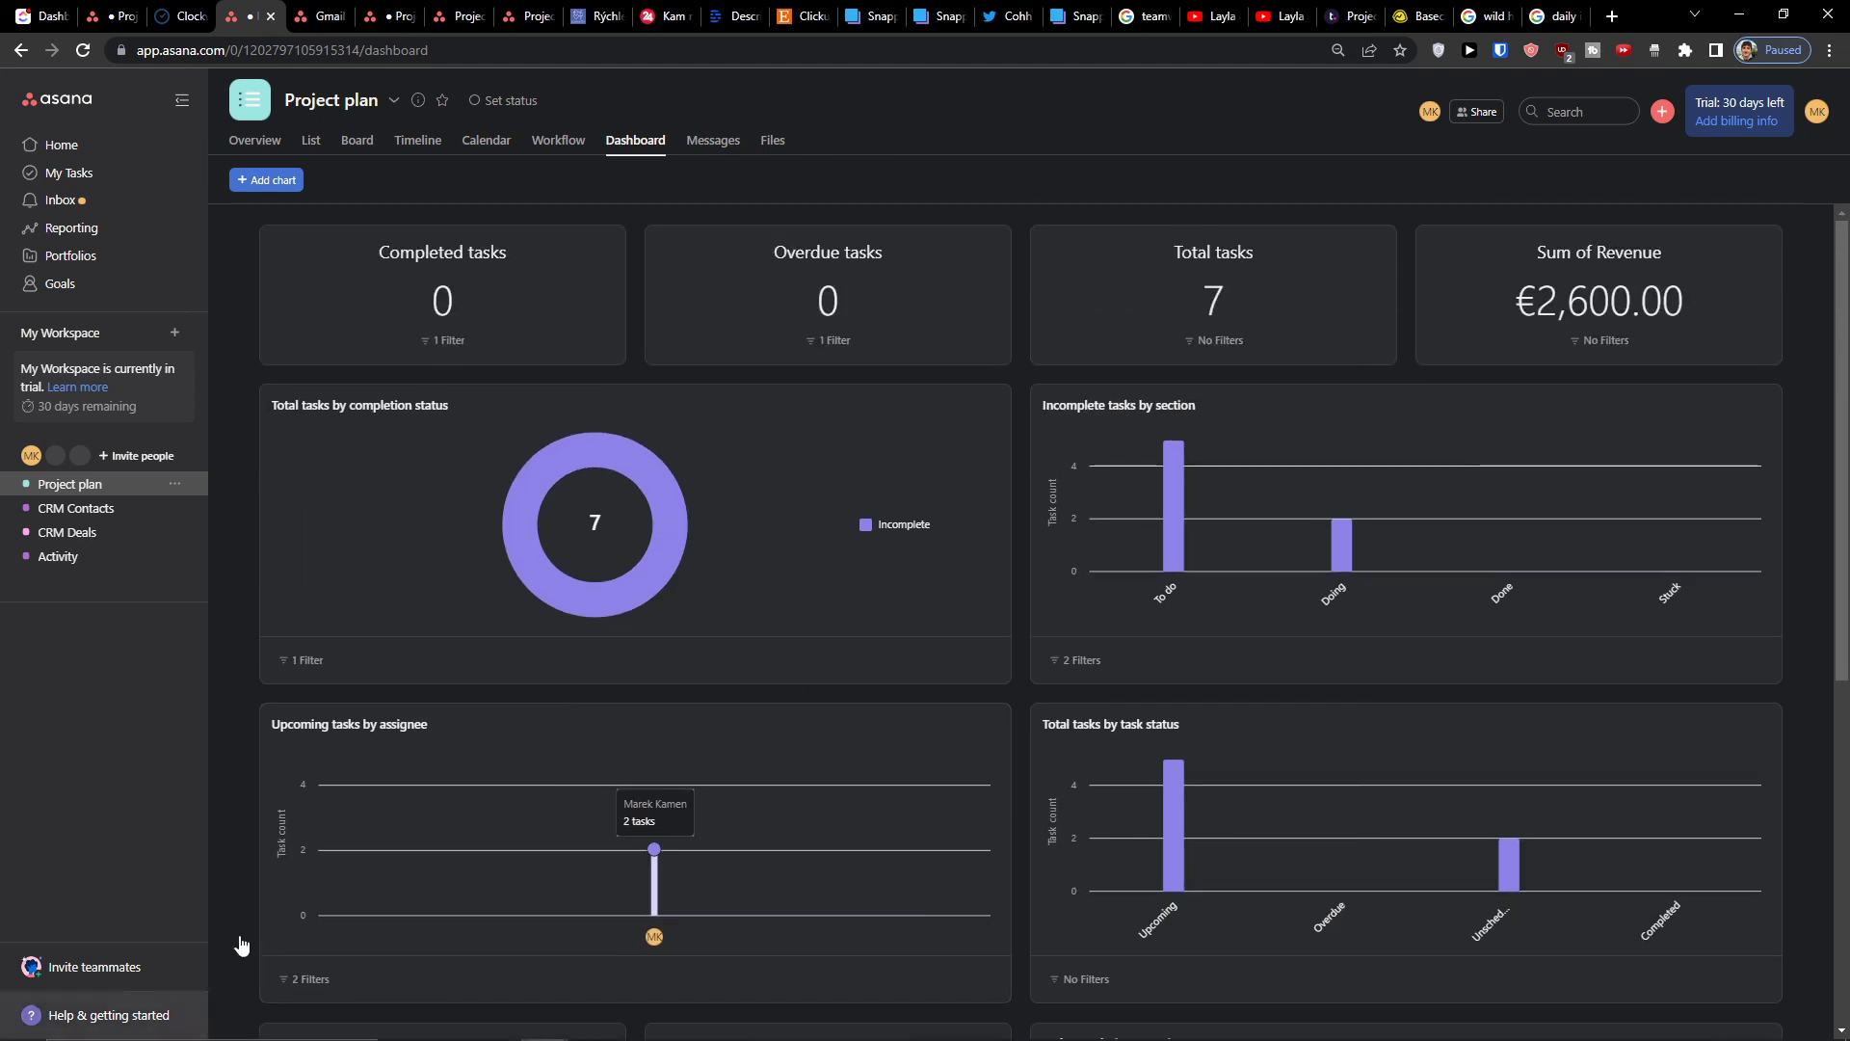